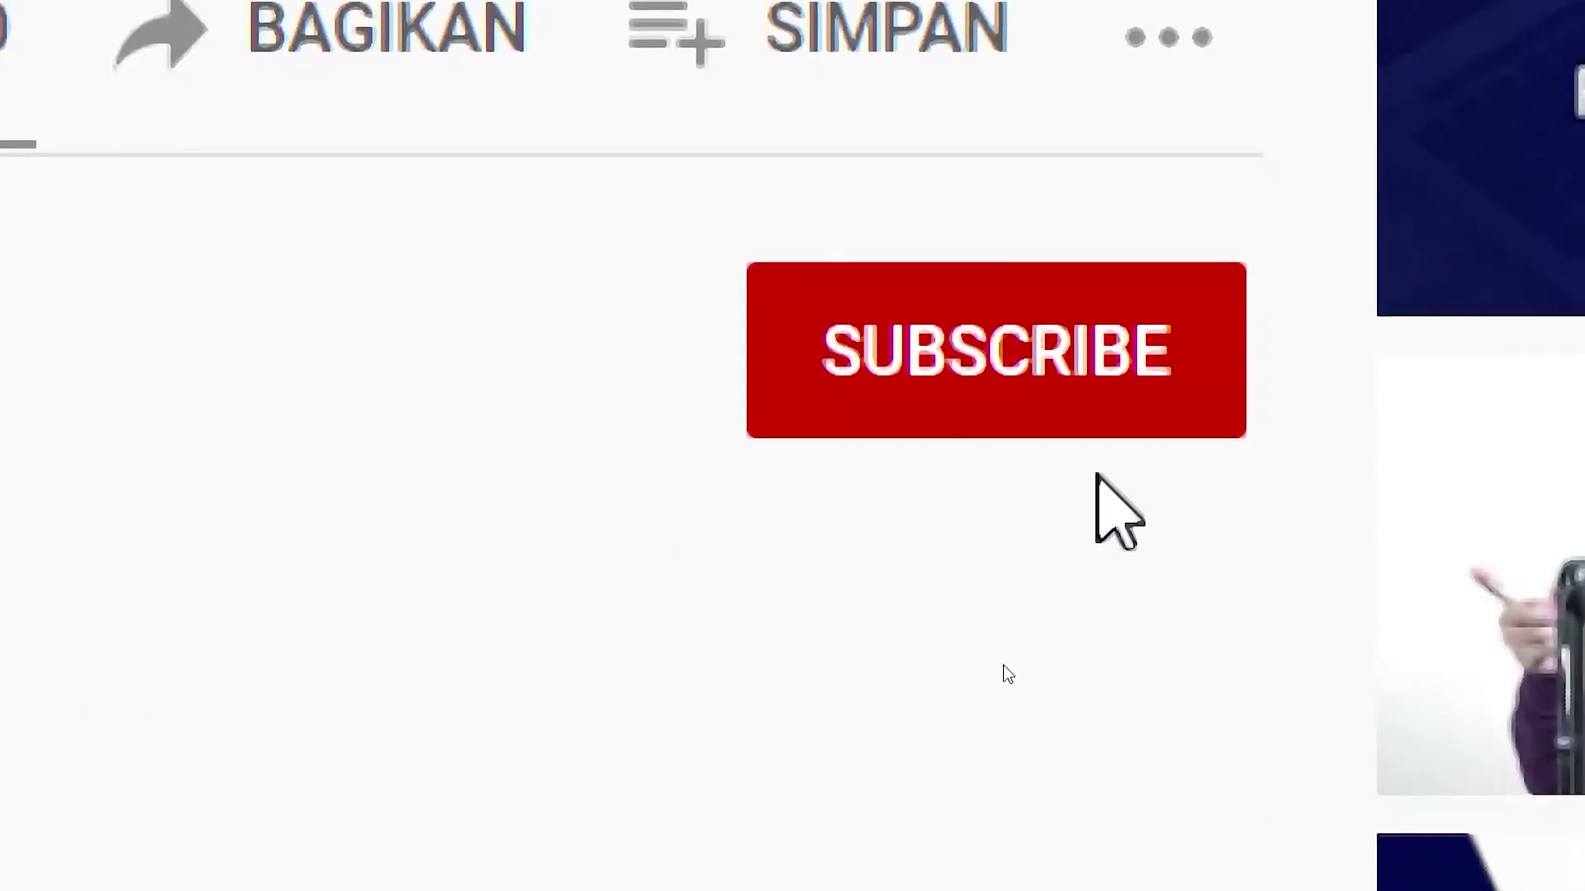
Subscribe to the video's channel and like the video.
click(1009, 564)
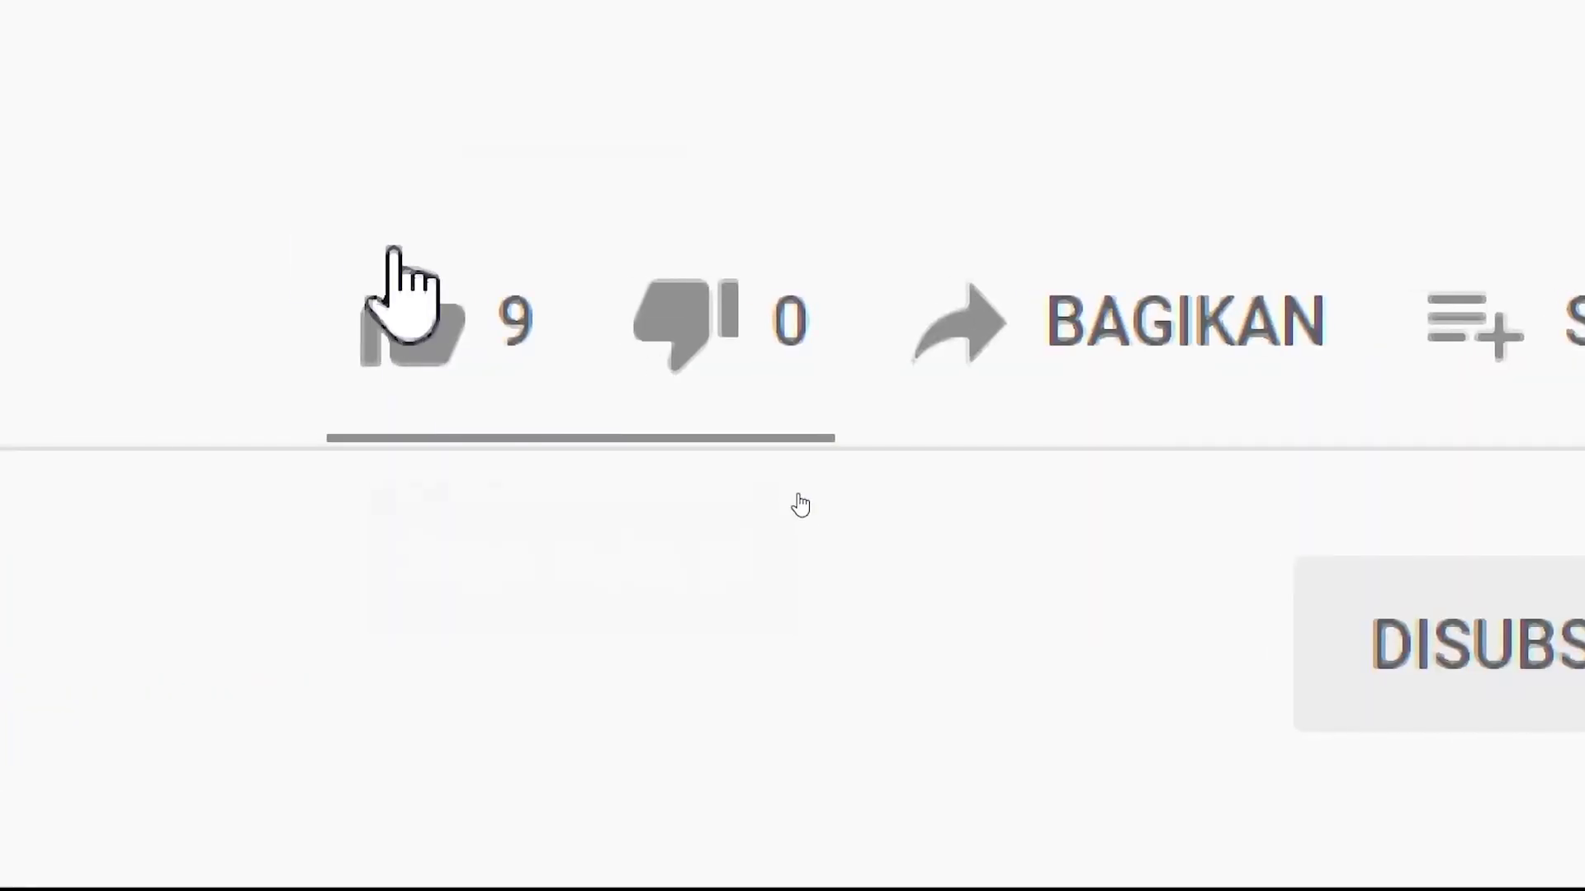
click(730, 512)
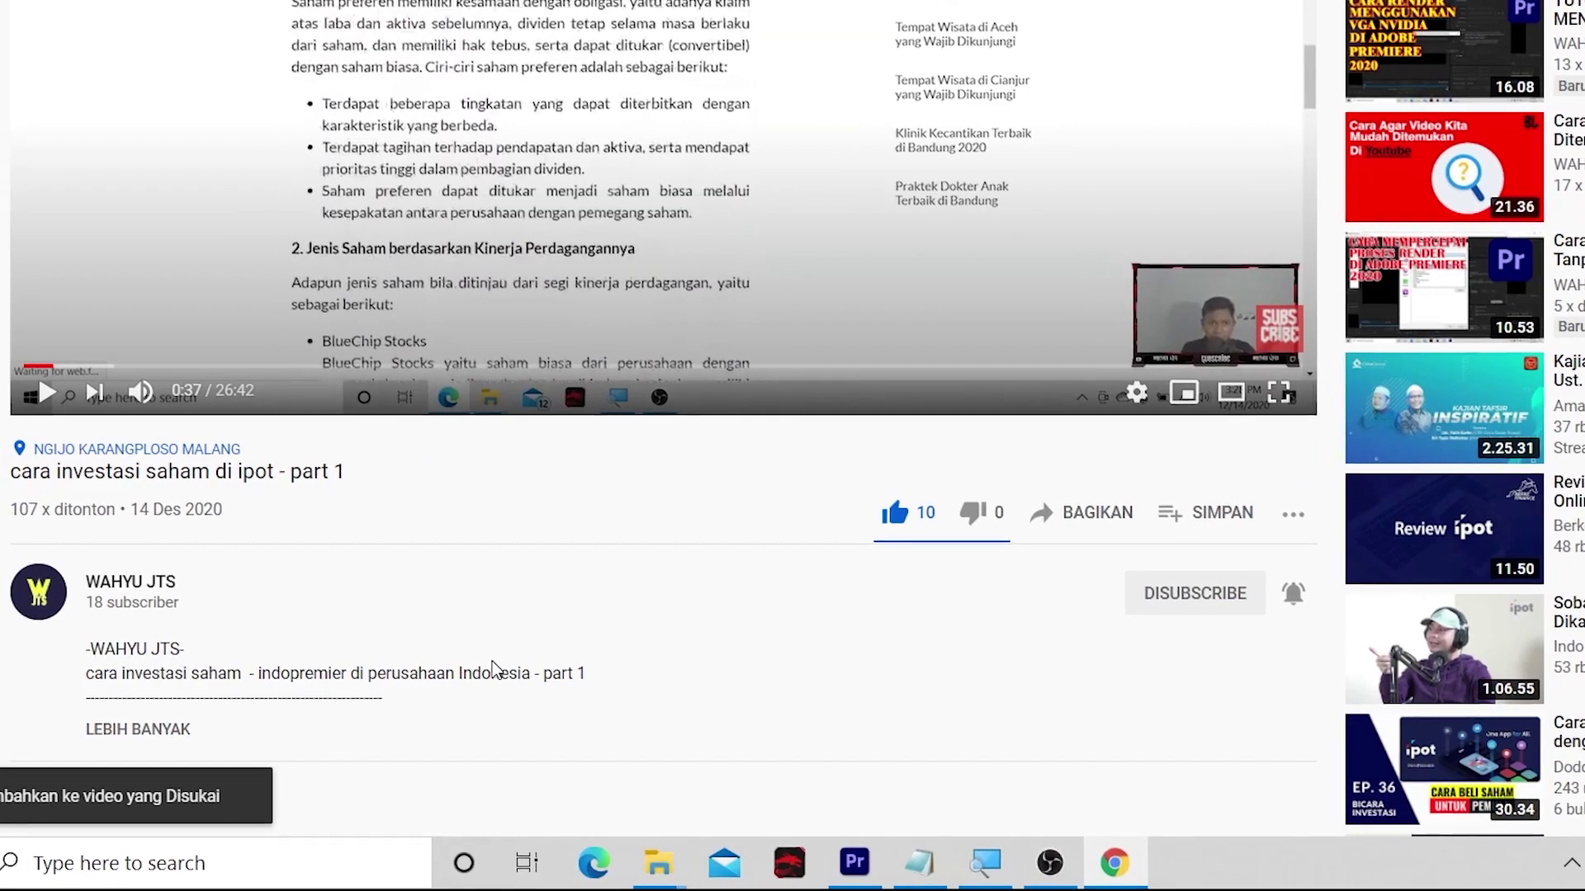
Open the comment field below the video "cara investasi saham di ipot - part 1".
scroll(875, 591, down, 5)
click(292, 465)
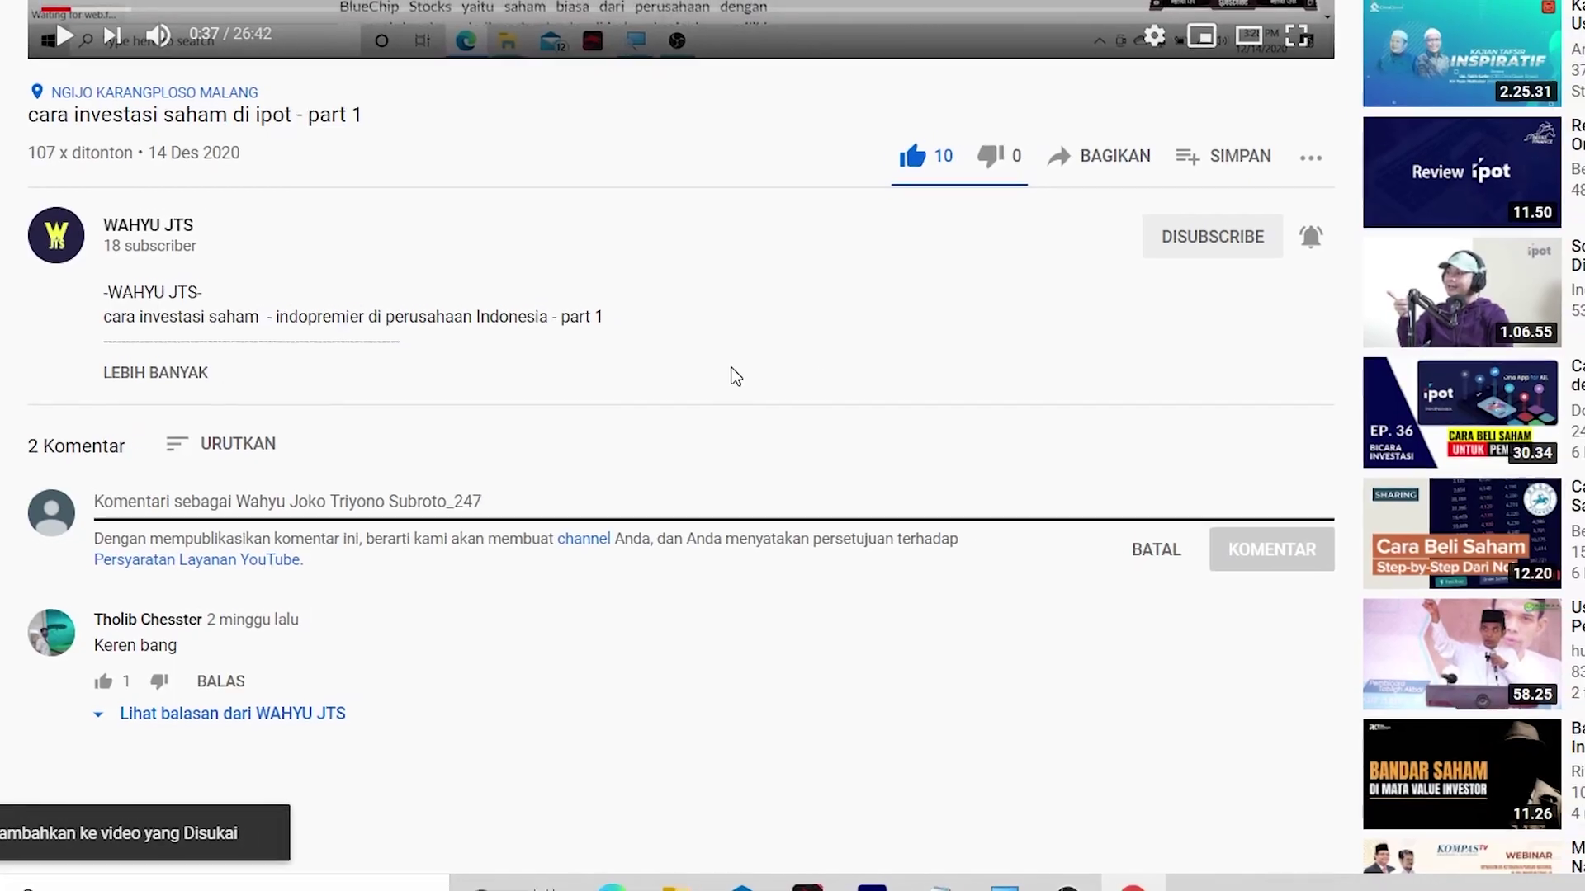
scroll(991, 396, up, 4)
click(1155, 454)
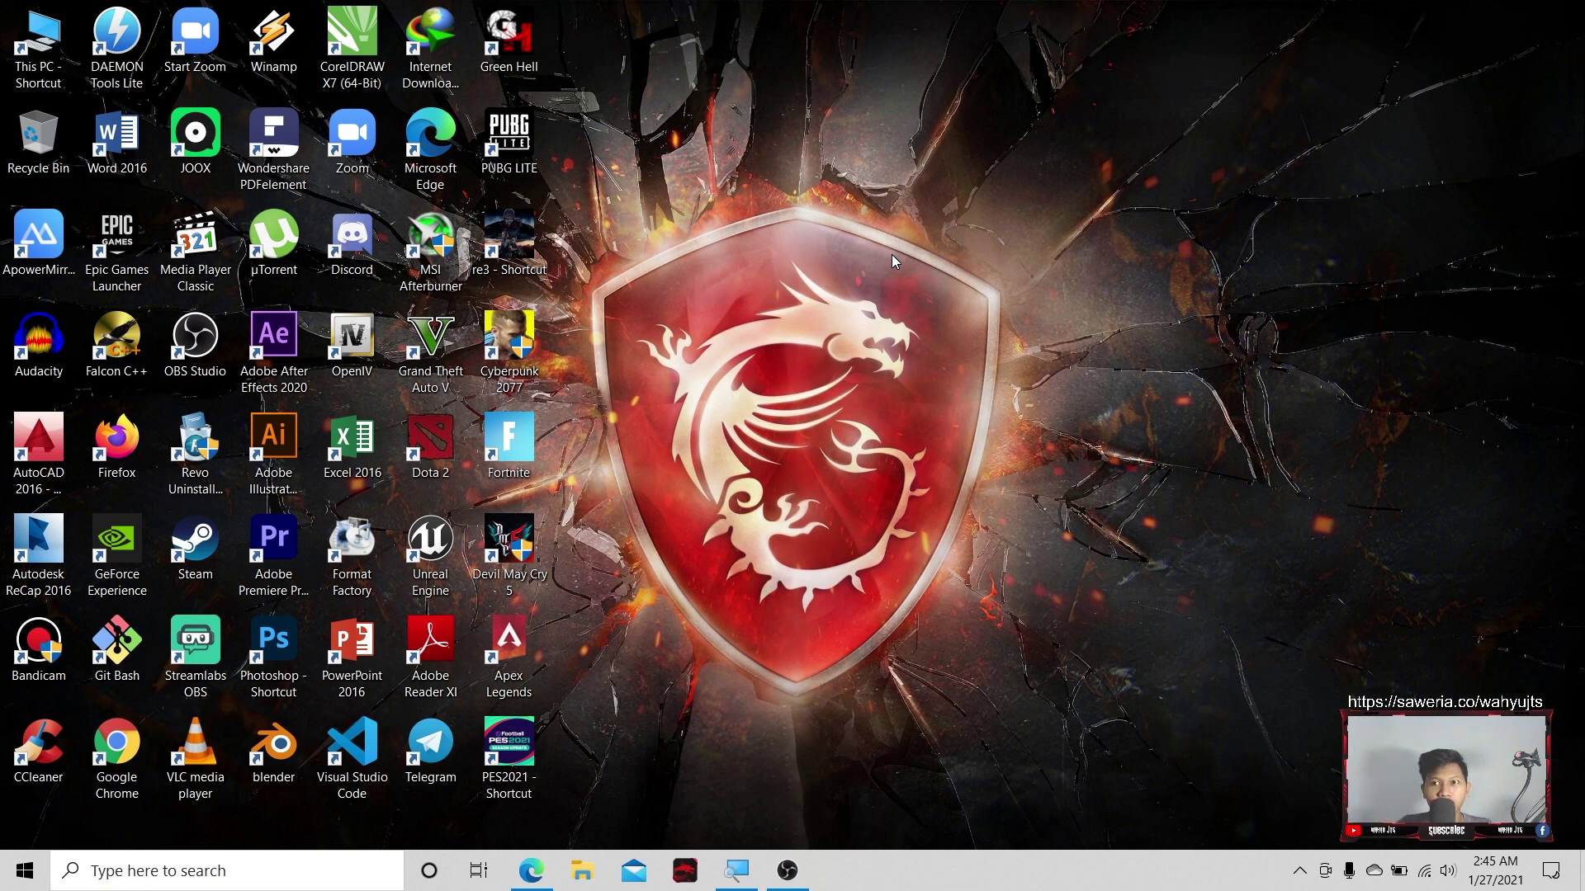
right_click(892, 254)
click(929, 248)
right_click(813, 194)
click(853, 240)
right_click(956, 71)
click(1000, 133)
right_click(806, 182)
click(853, 241)
right_click(728, 162)
click(761, 222)
click(25, 870)
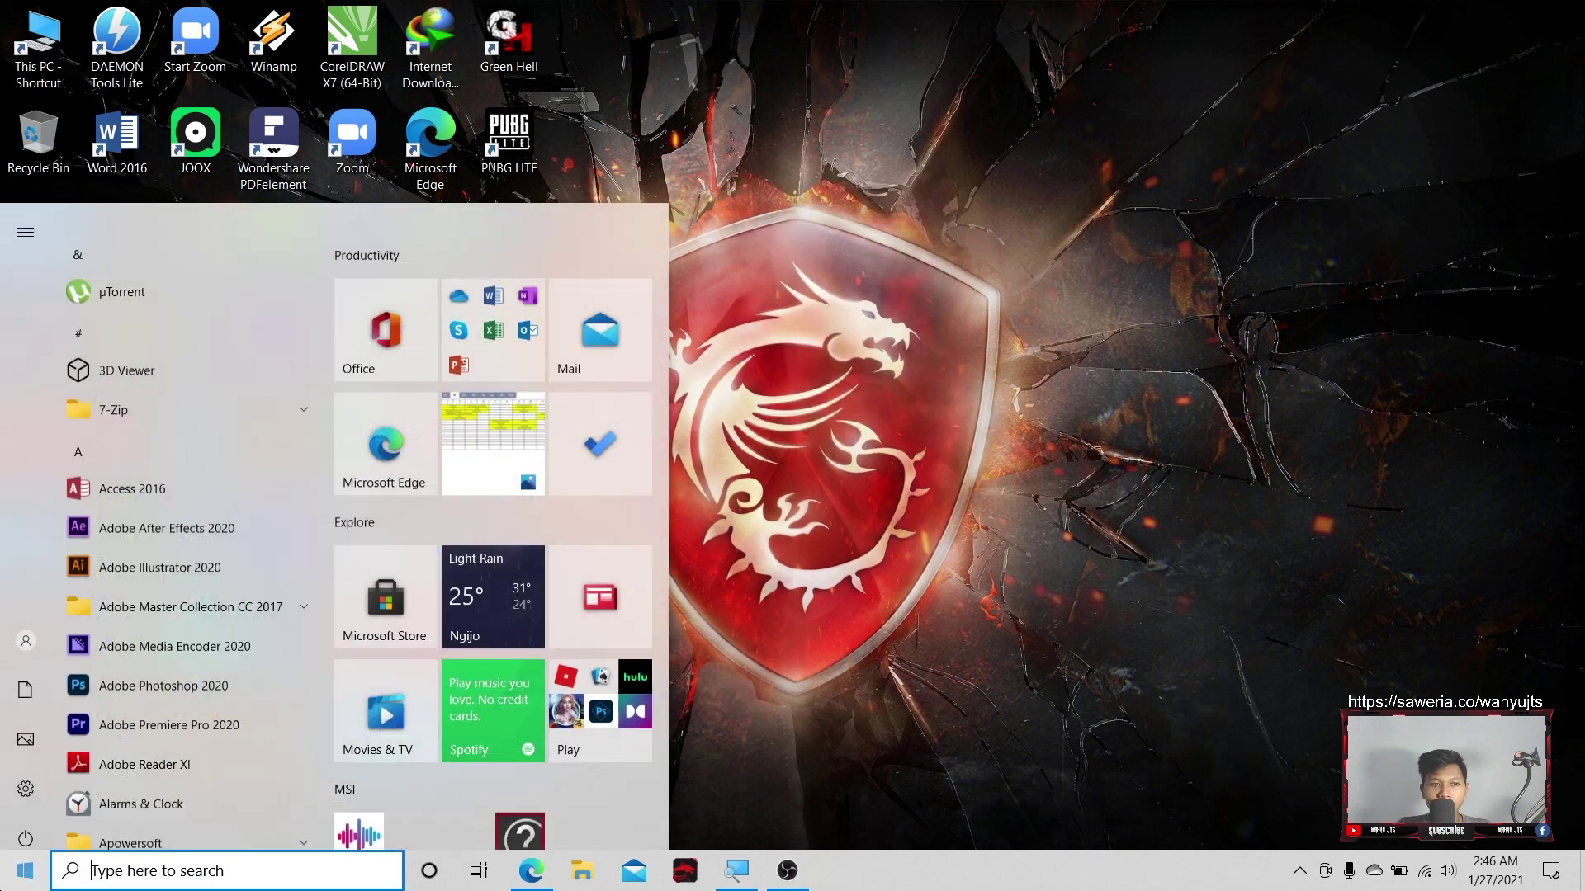
click(25, 870)
right_click(608, 455)
click(636, 513)
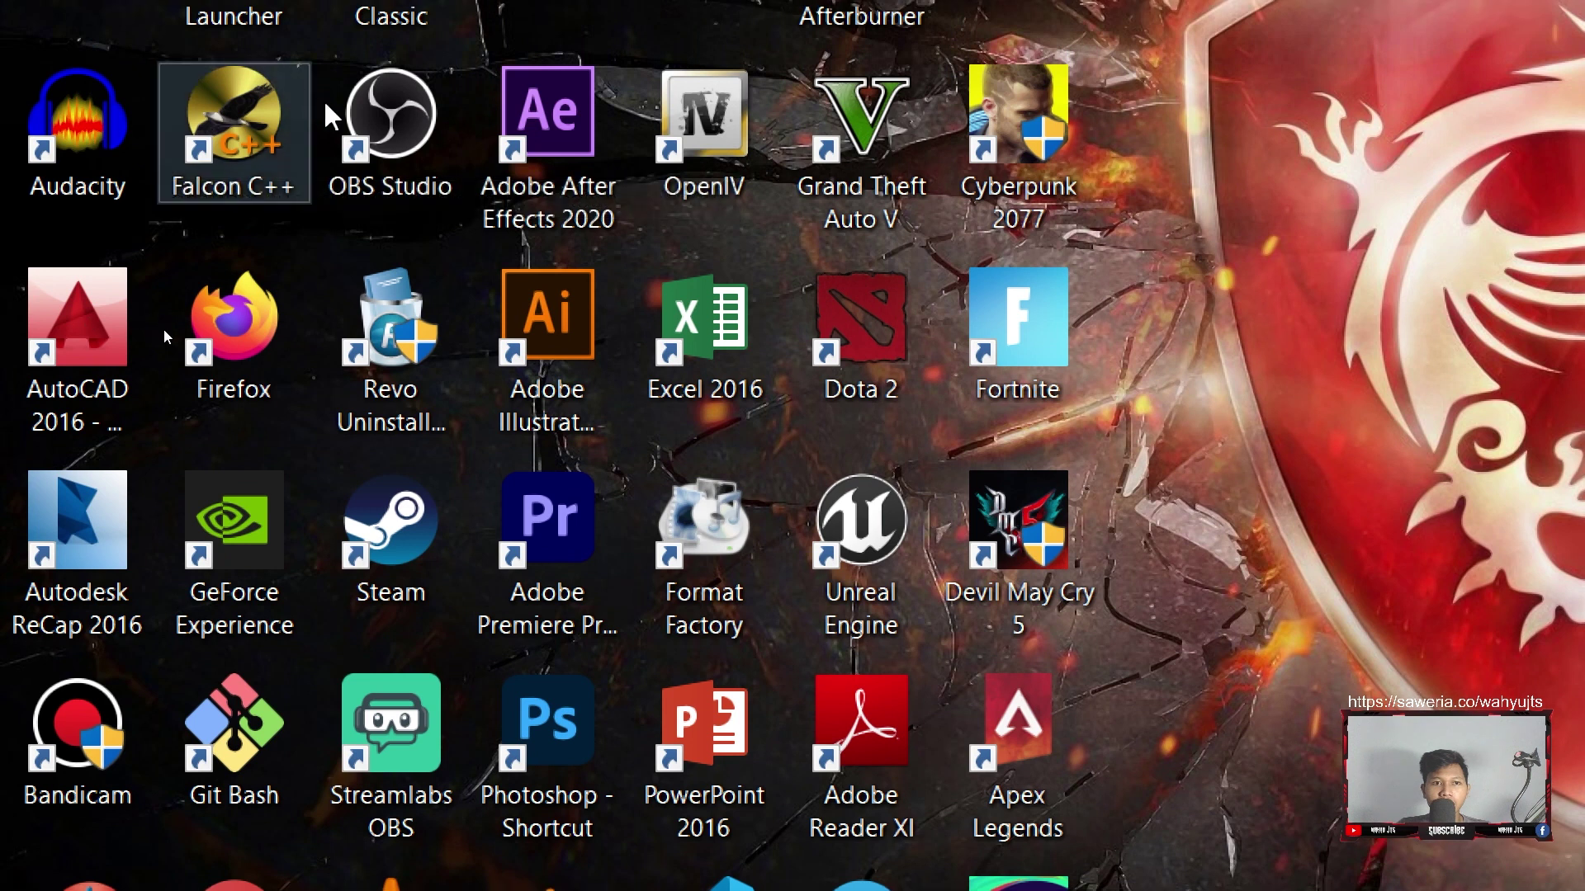
Examine the OBS Studio desktop shortcut's general, target, detail and previous-version properties, and close them.
double_click(373, 117)
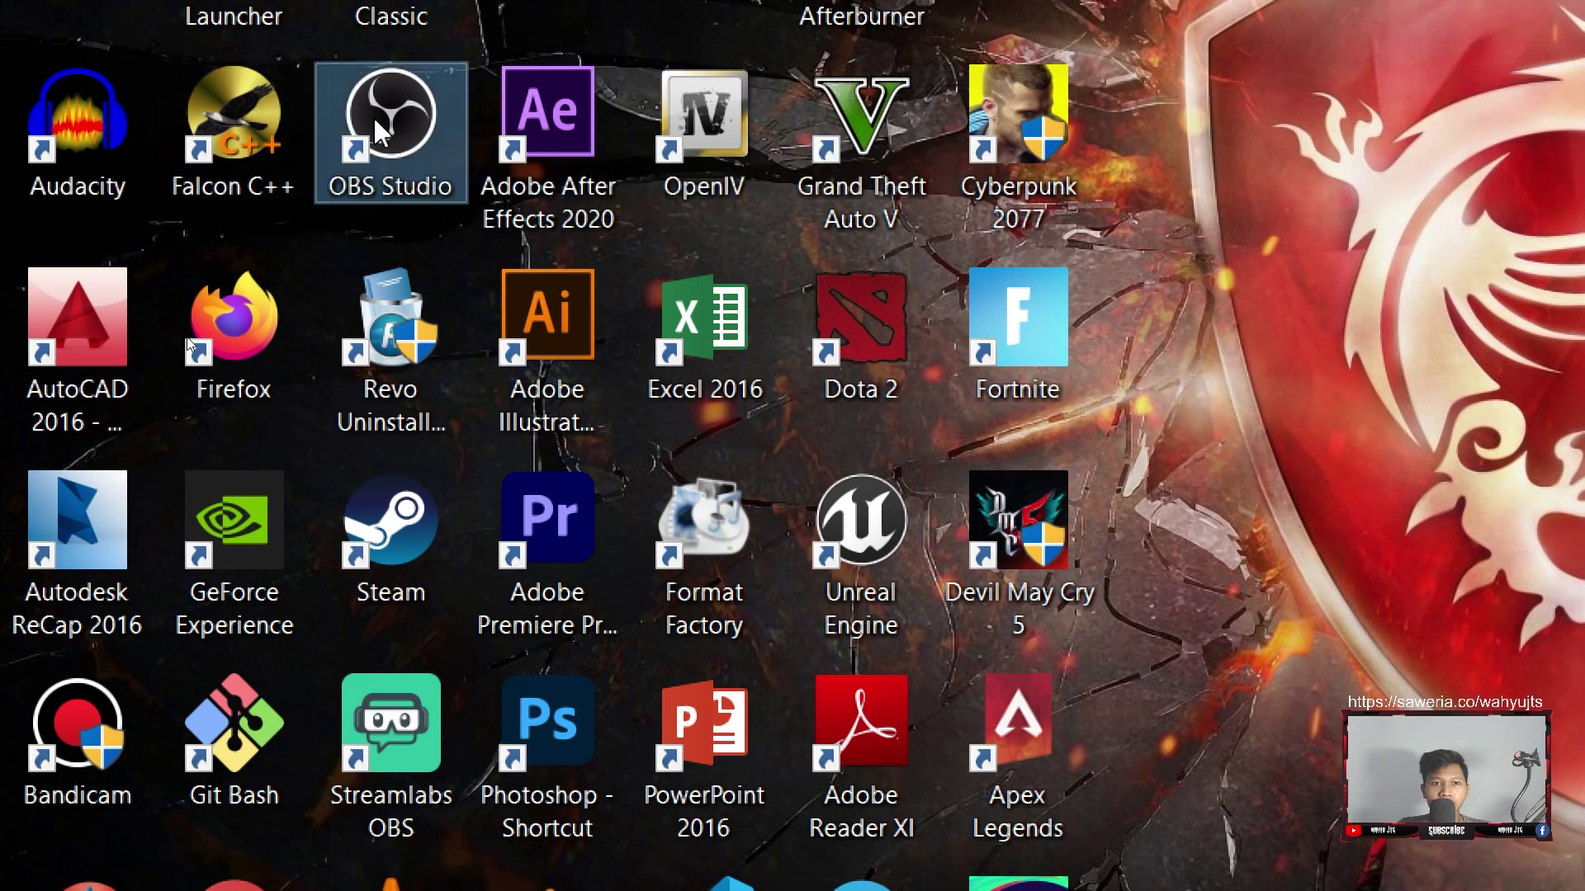
right_click(432, 165)
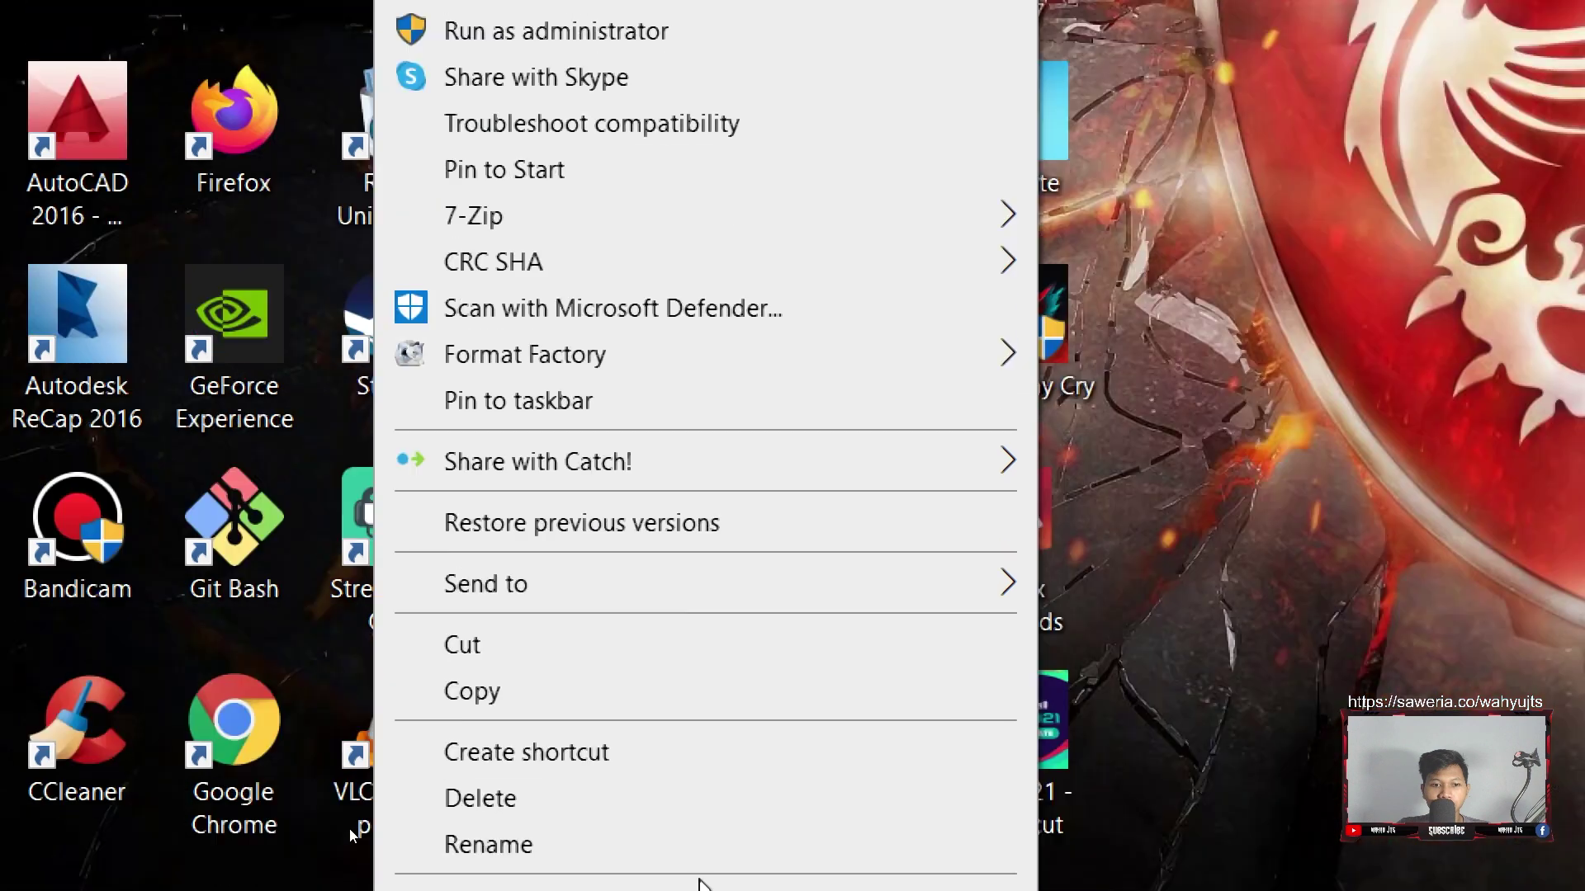
click(601, 817)
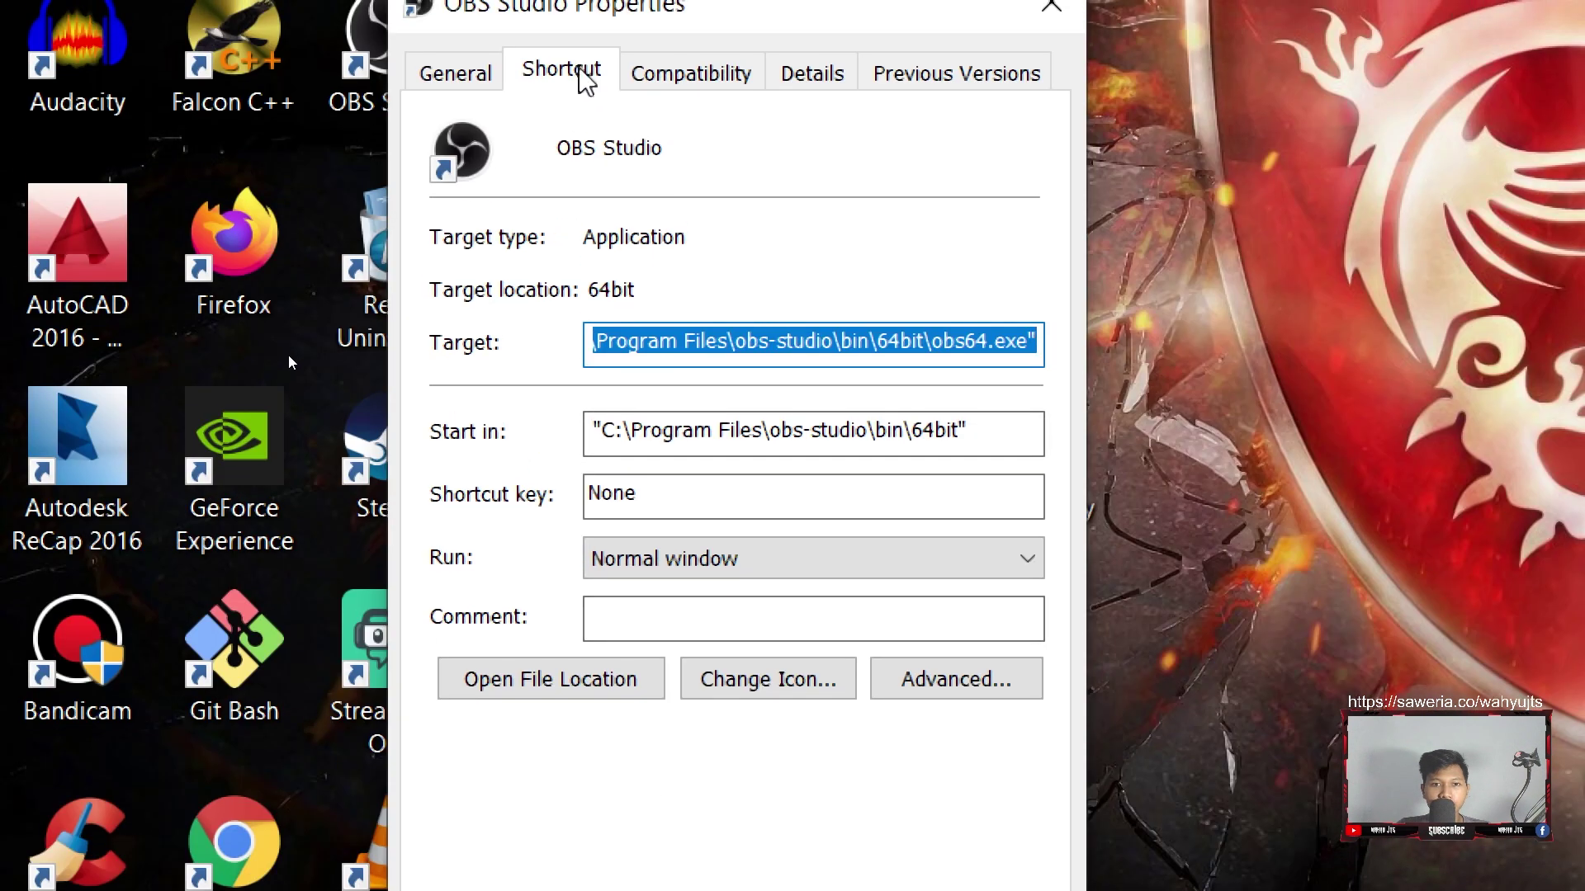
click(455, 75)
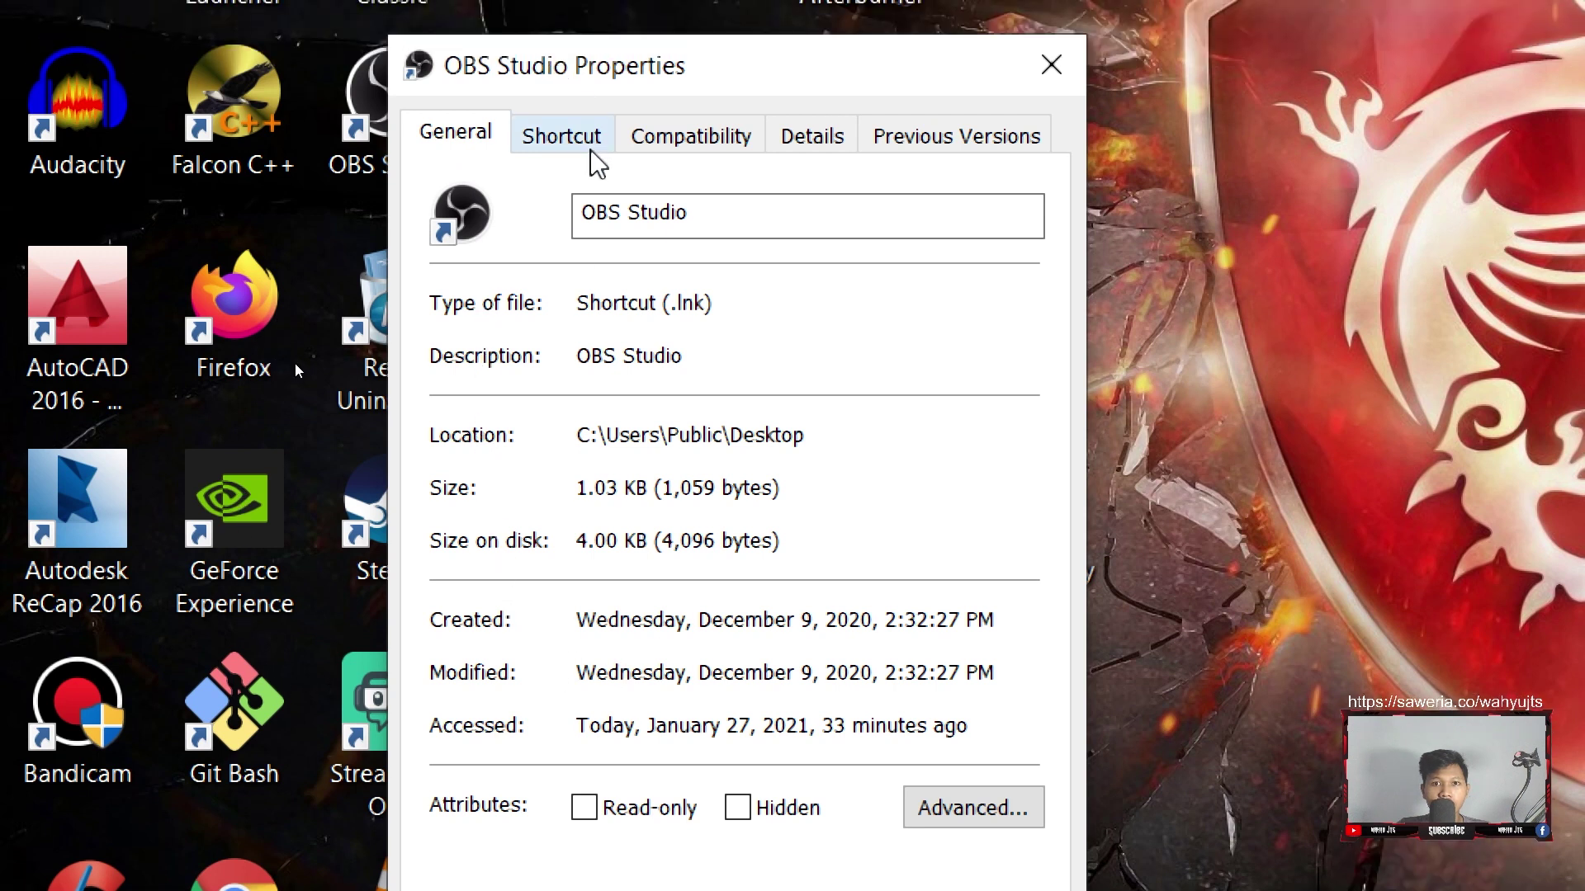
click(561, 77)
click(812, 78)
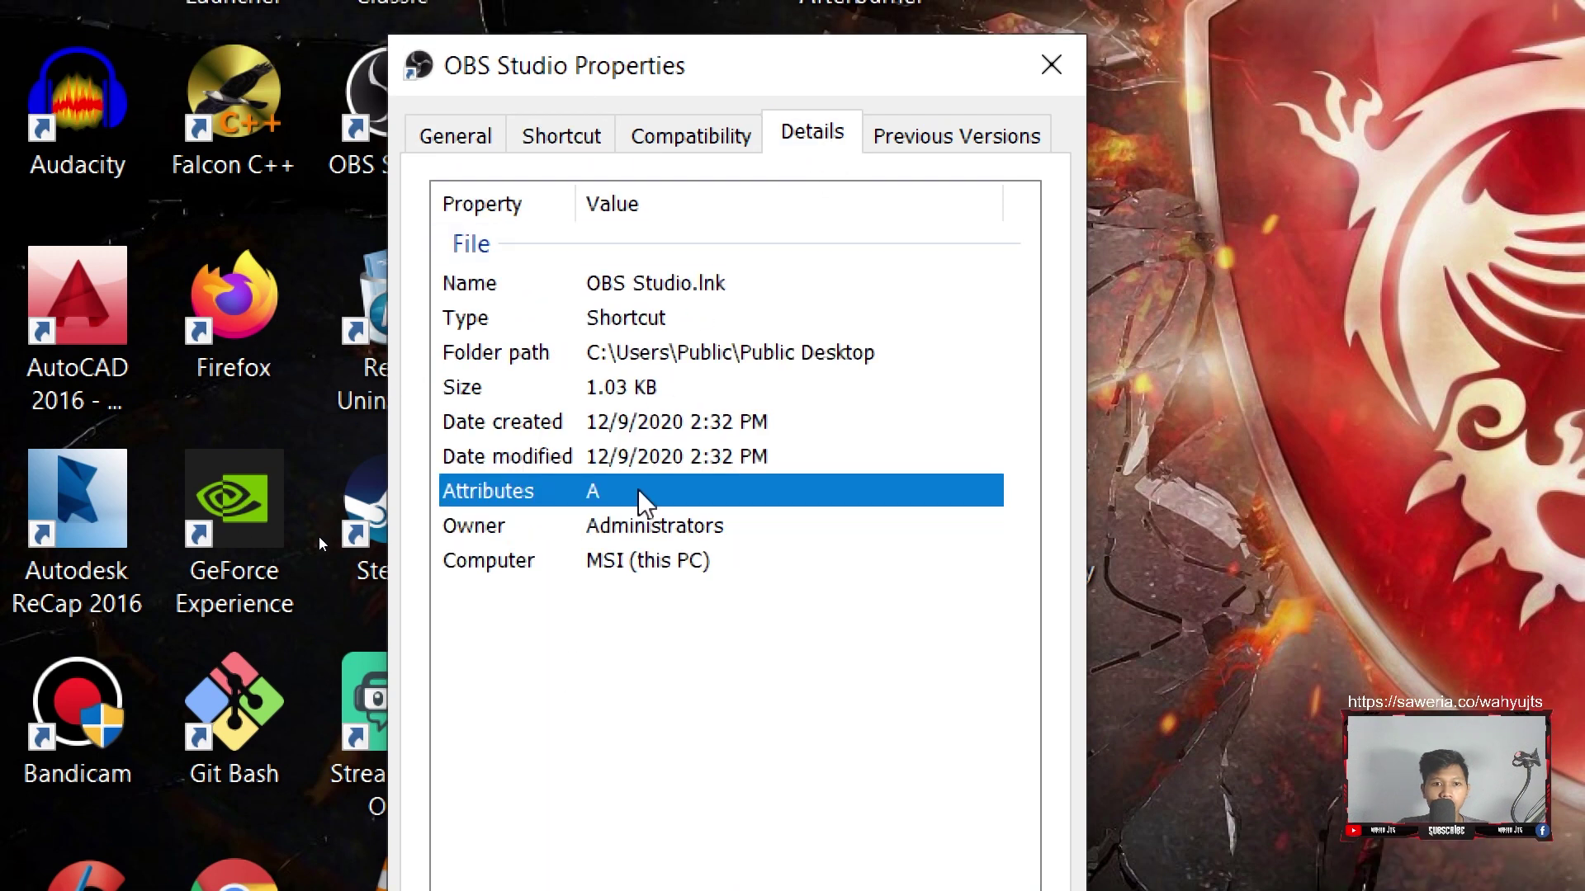
click(969, 132)
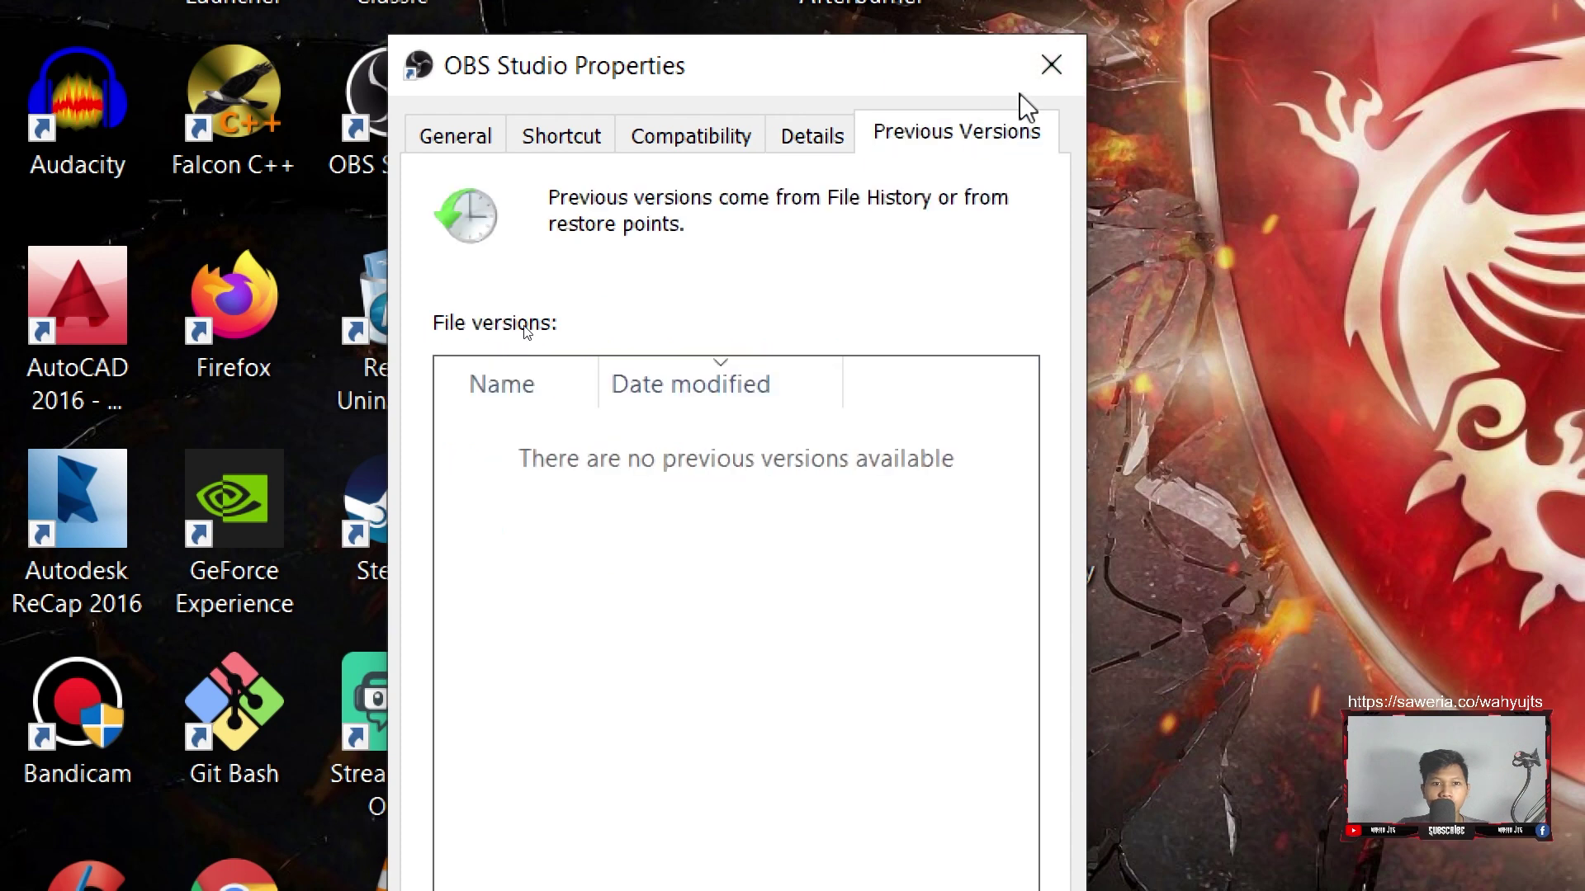
click(1035, 82)
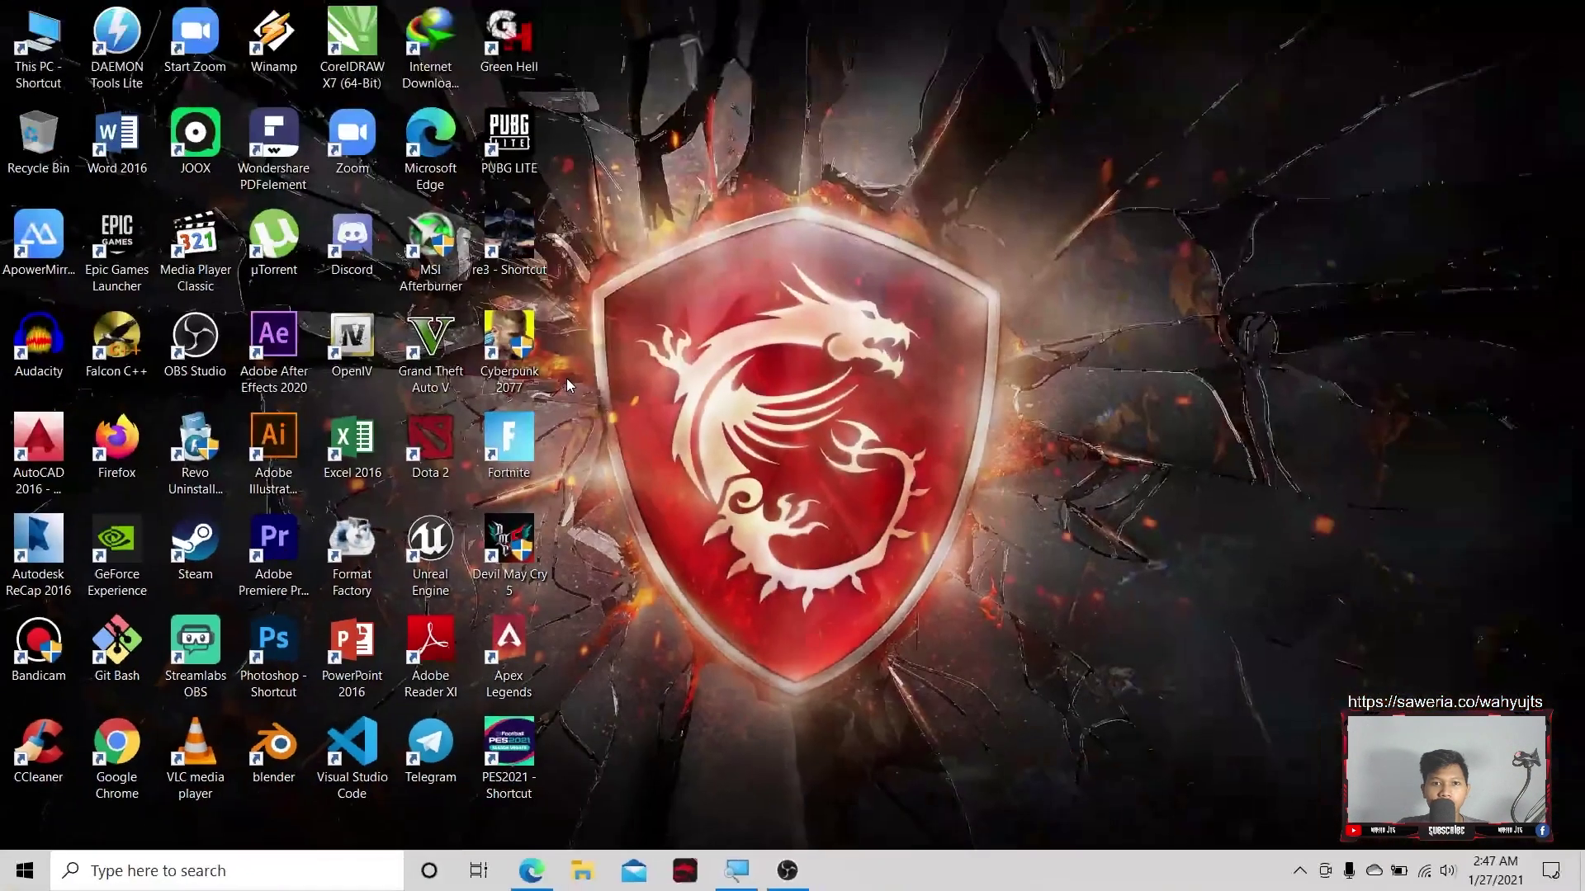
Switch to OBS Studio and show its version information.
click(787, 871)
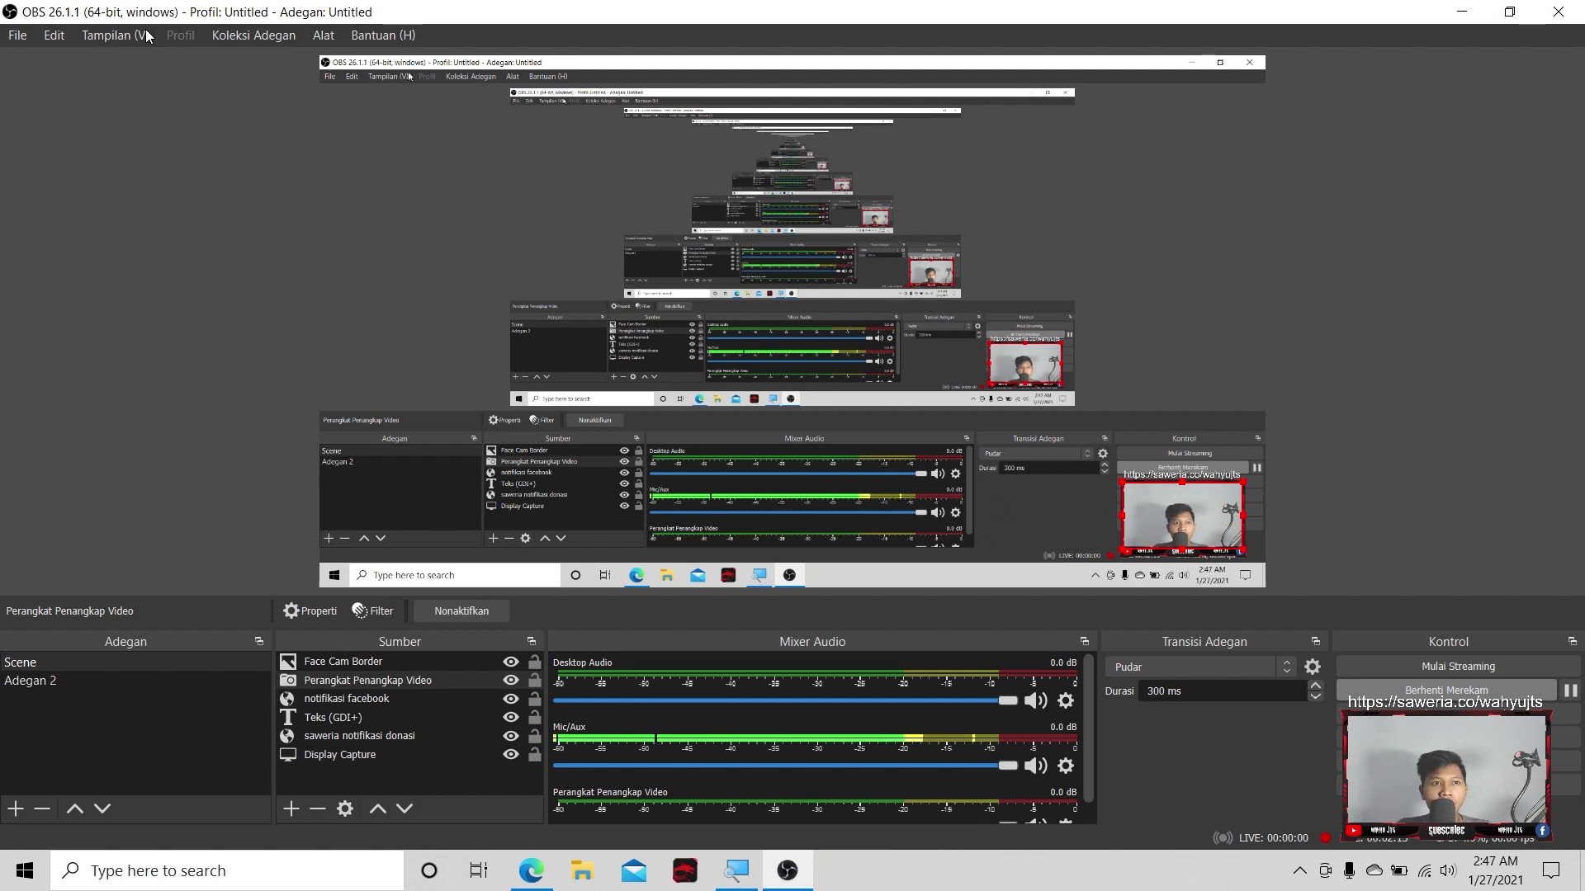
click(383, 34)
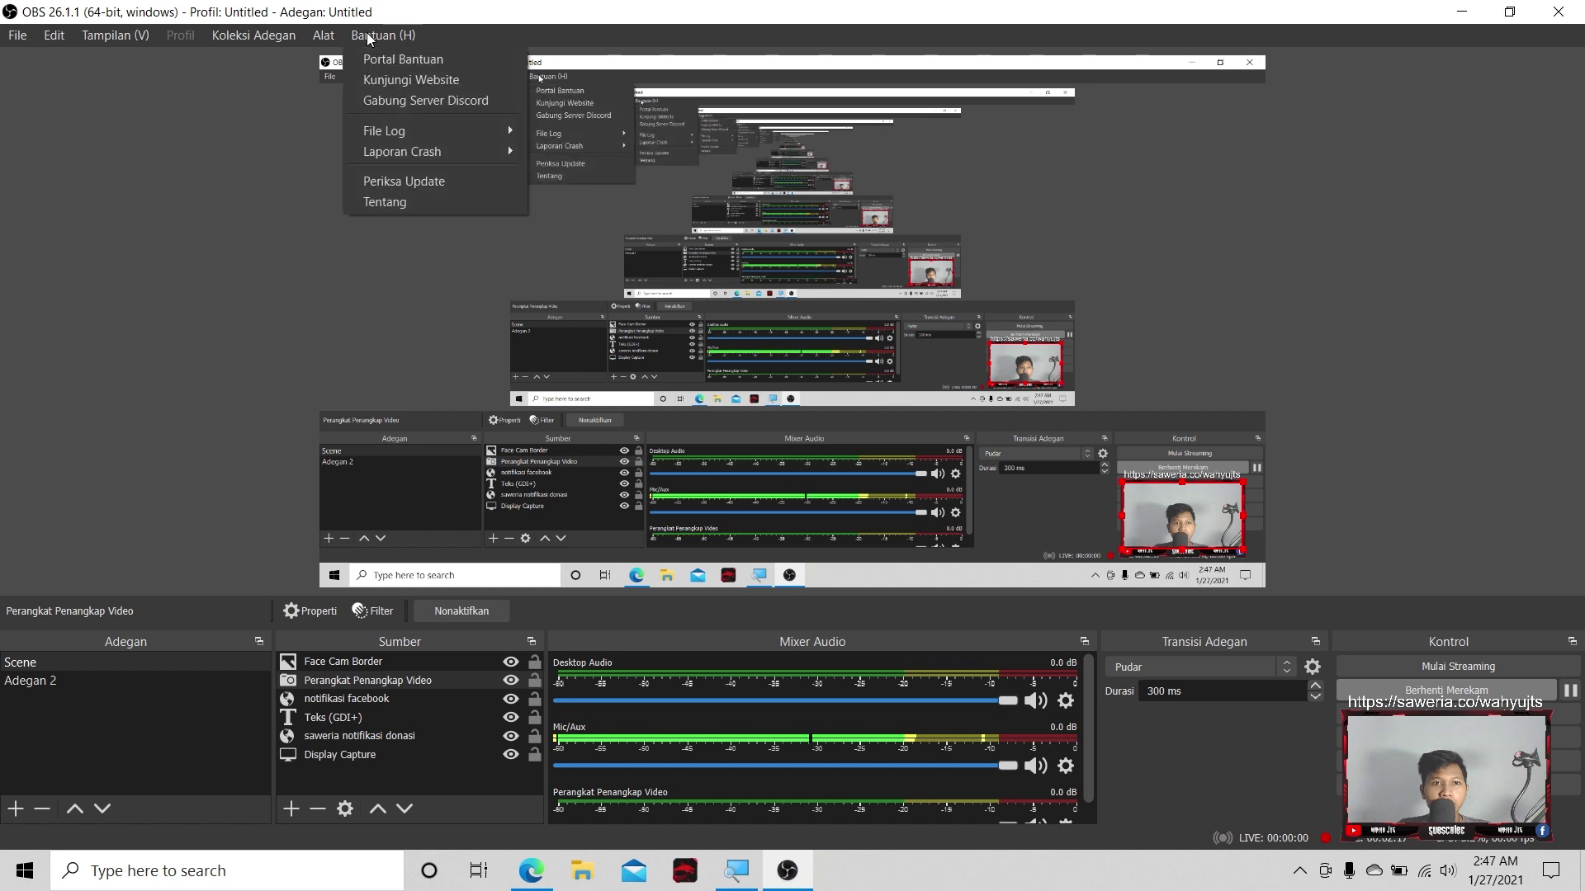
click(399, 203)
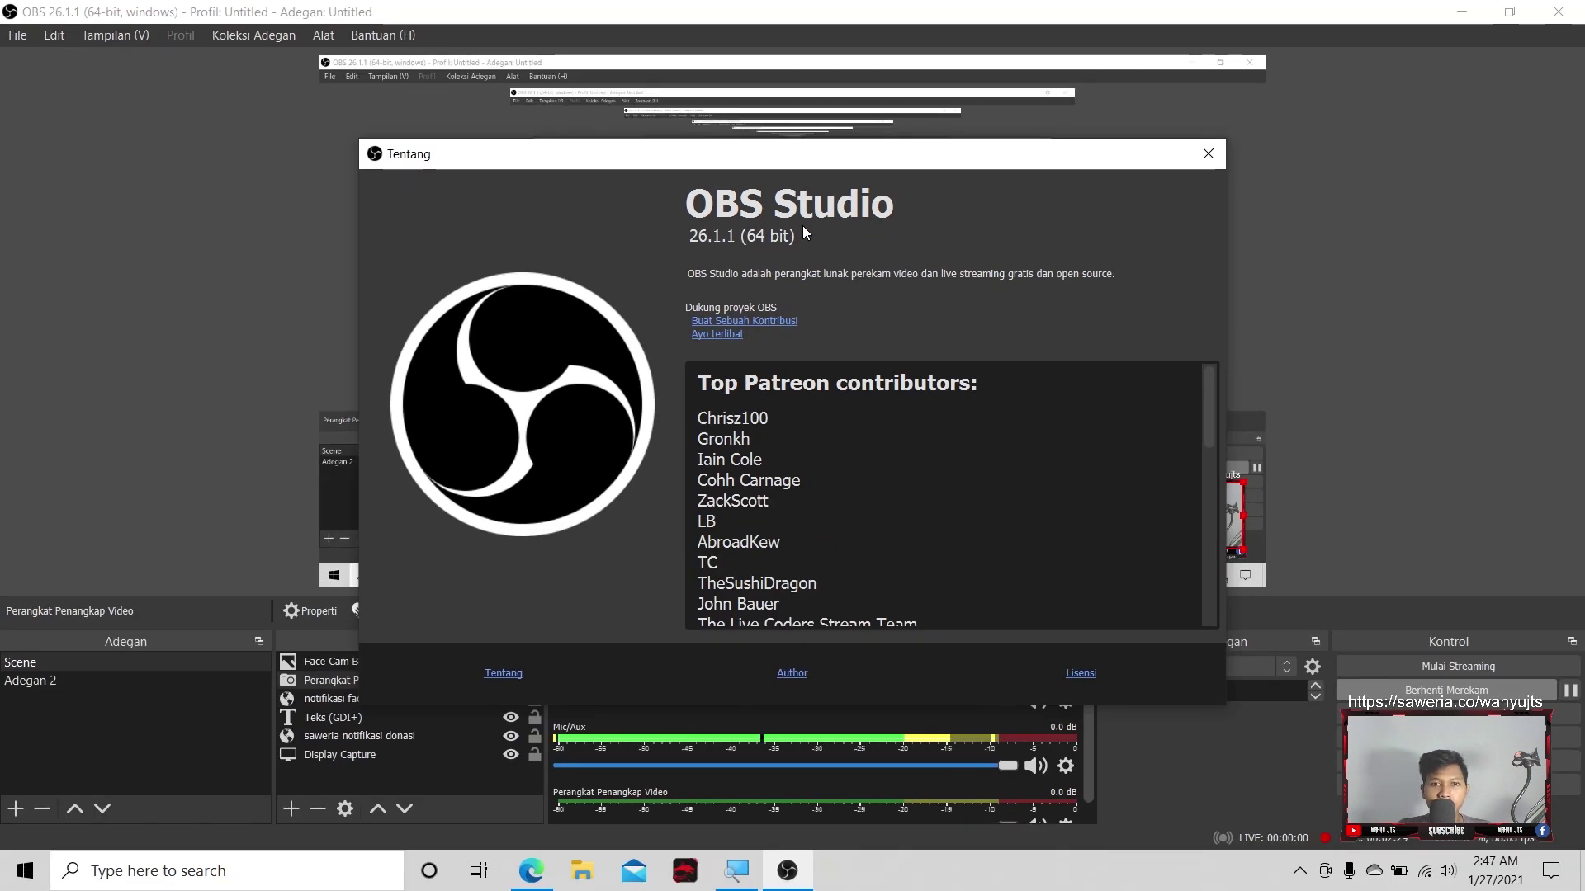
Switch to Microsoft Edge, search the web for "obsstudio" in a new tab and open the obsproject.com result.
click(532, 880)
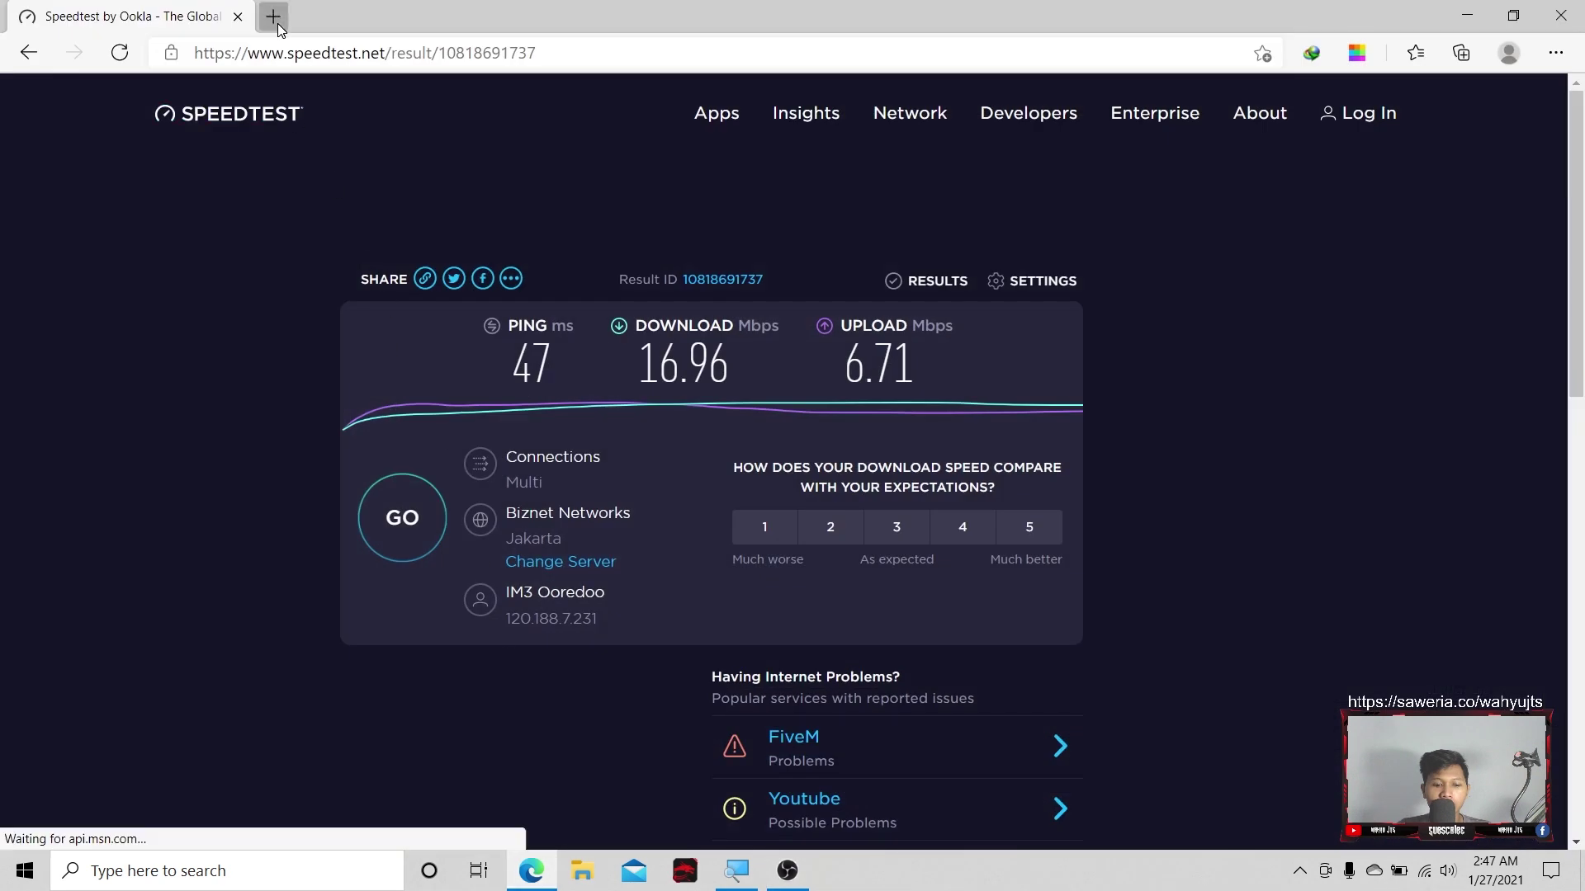
click(276, 18)
text(obs)
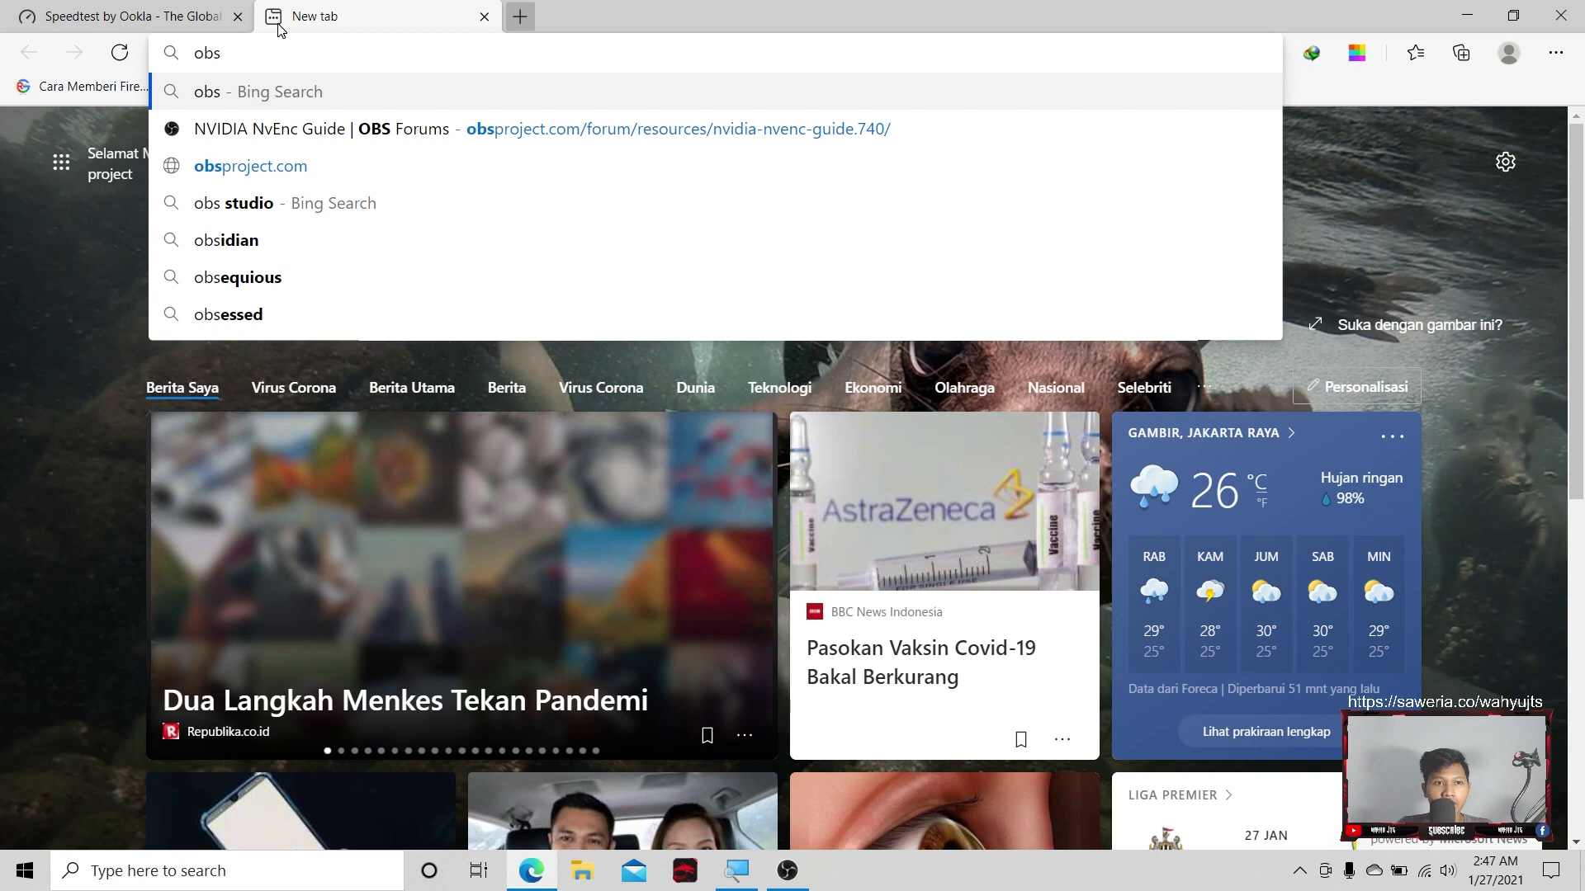
text(studi)
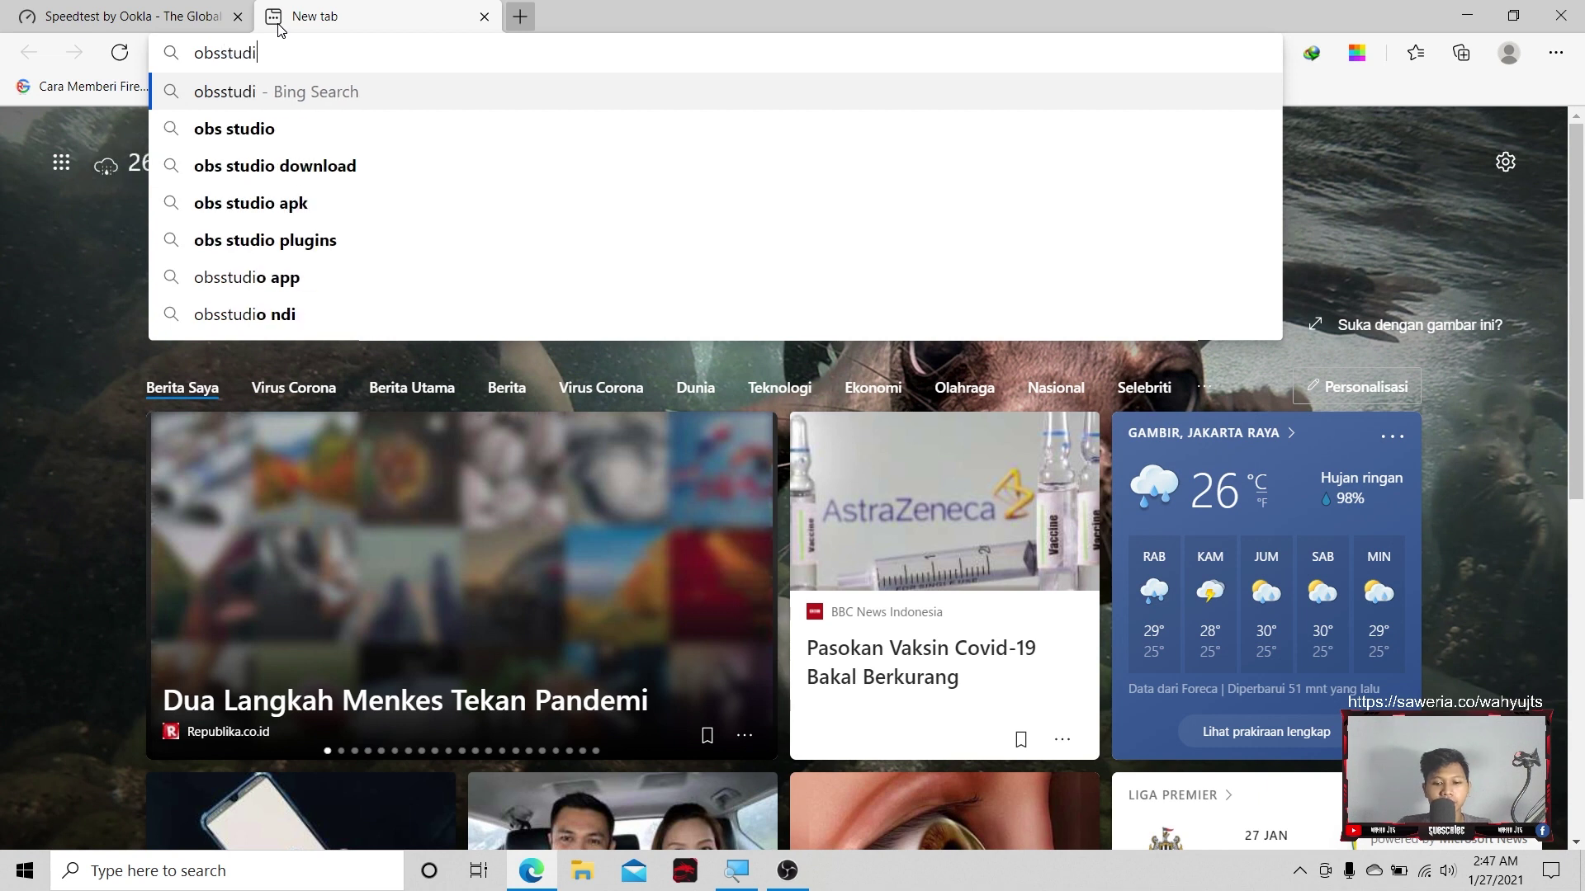
text(o)
key(Return)
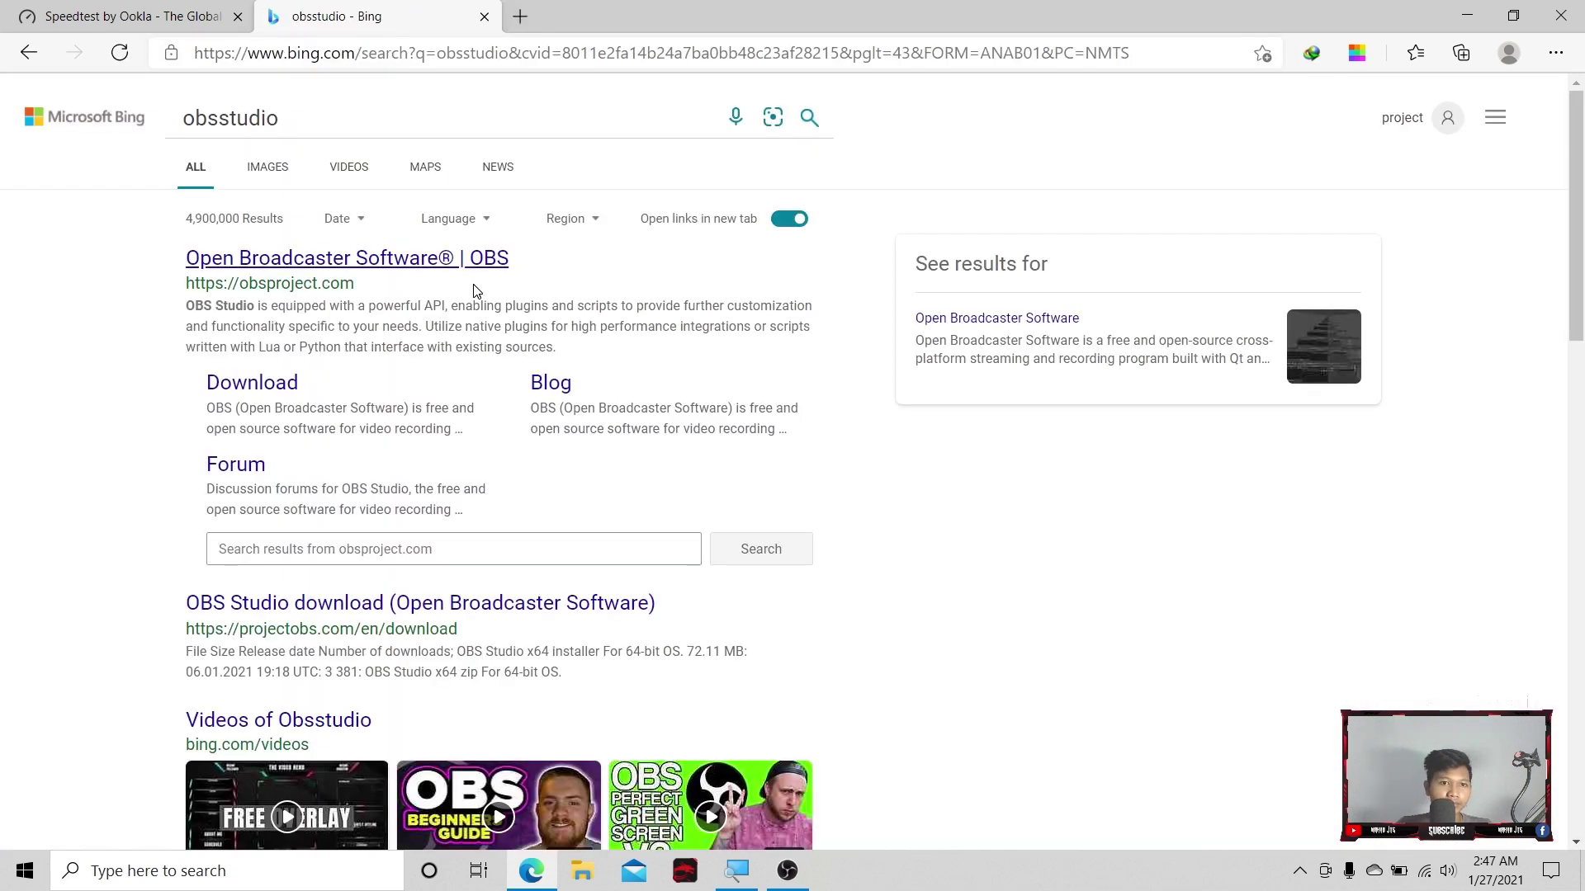
click(446, 260)
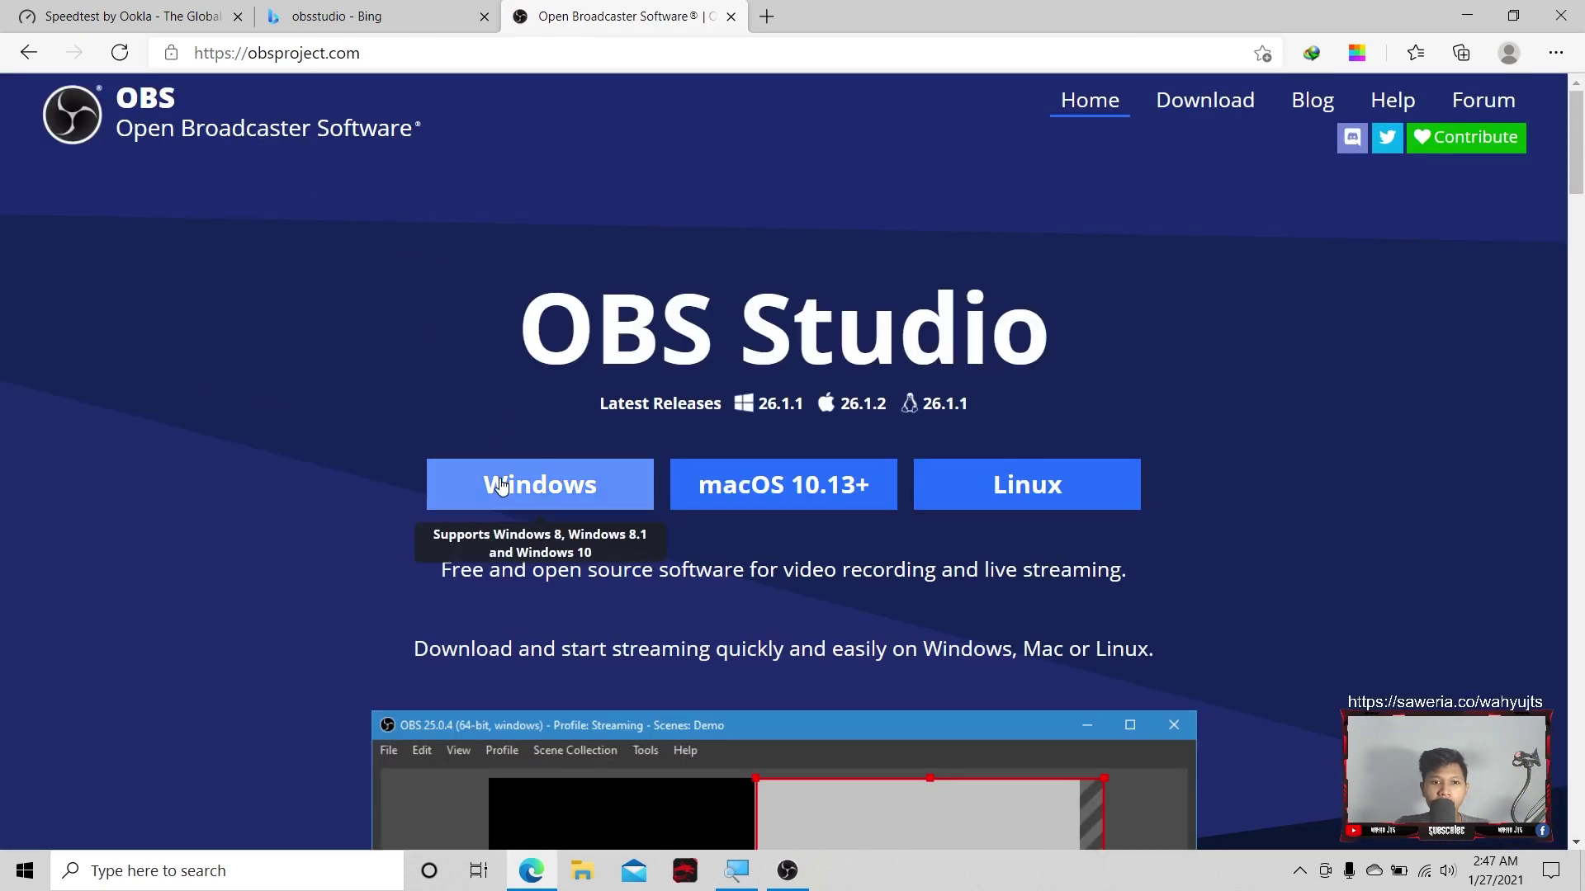
Look over the OBS Studio home page's platform downloads and sponsors, and close the page.
scroll(499, 462, down, 3)
scroll(520, 396, up, 3)
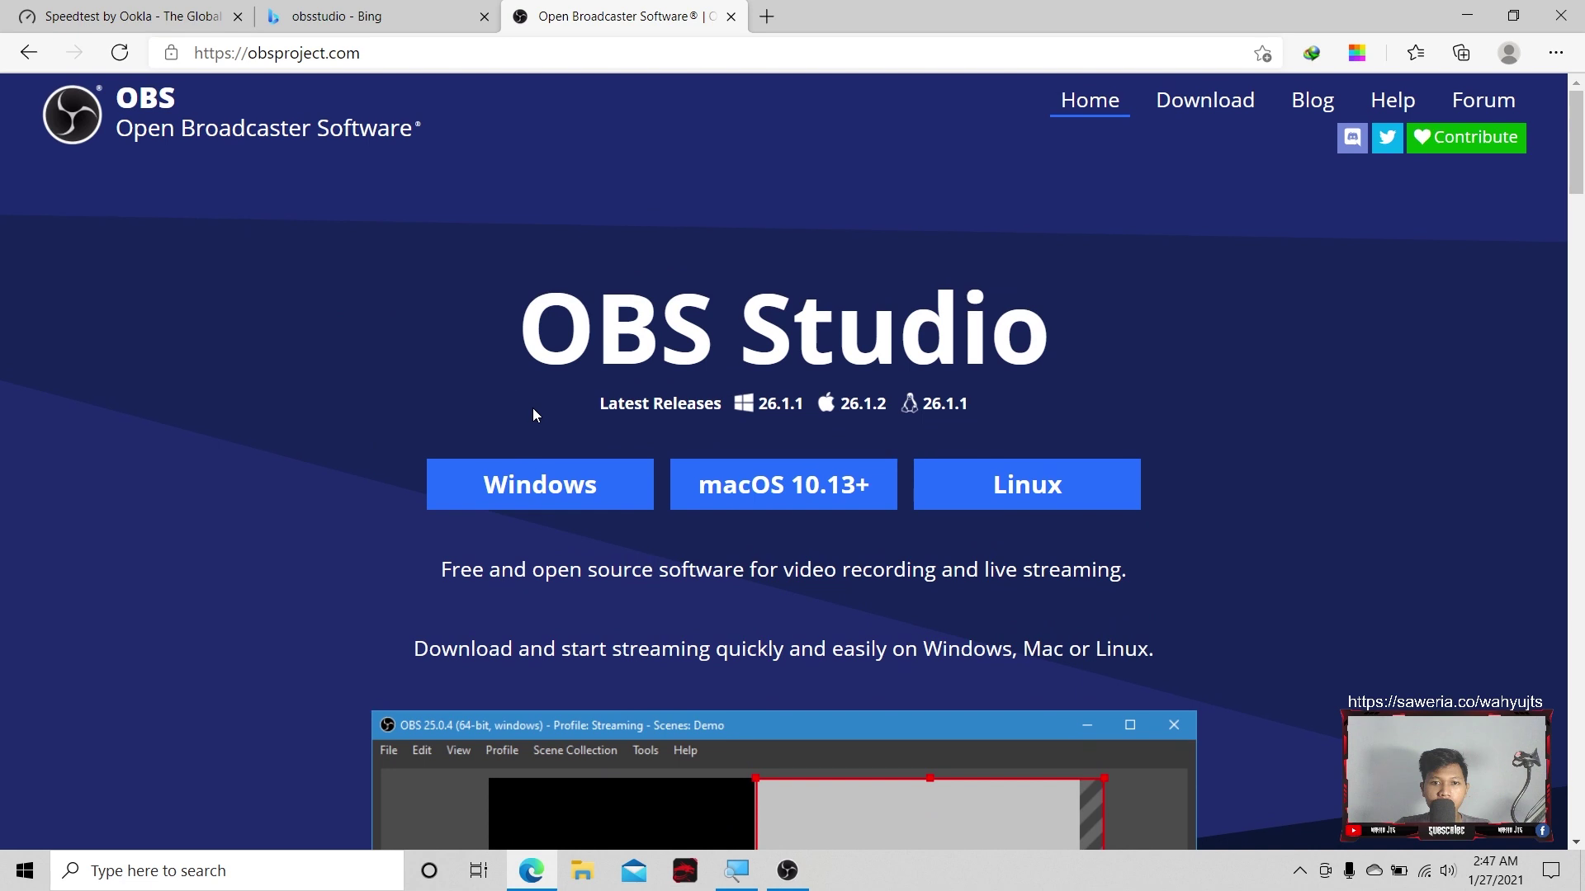
scroll(532, 408, down, 5)
scroll(532, 408, up, 5)
scroll(957, 405, down, 10)
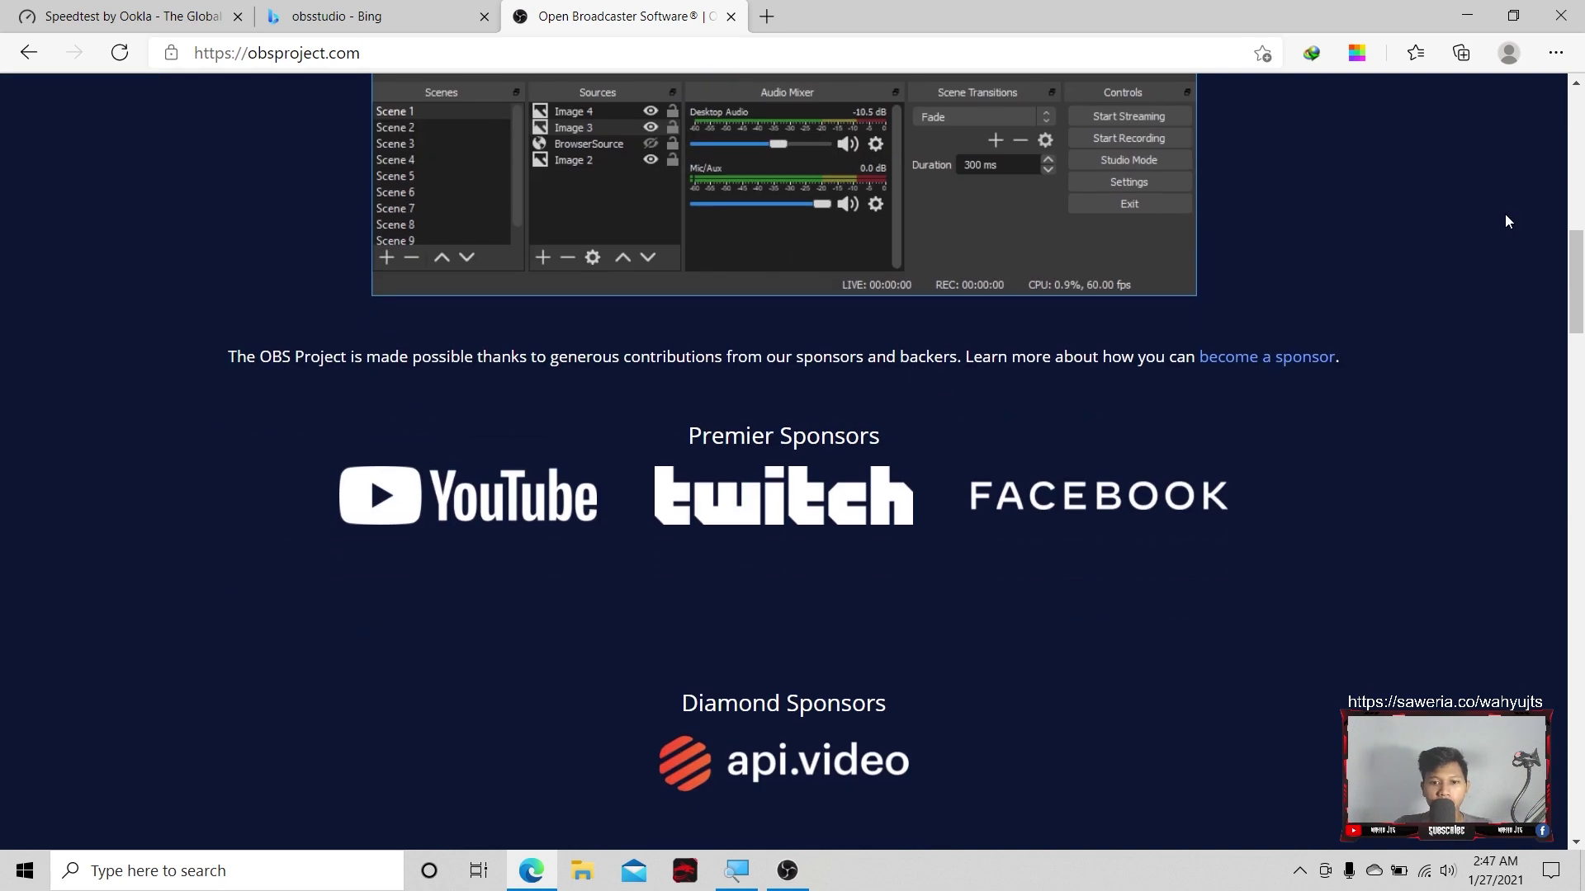
scroll(1504, 213, up, 10)
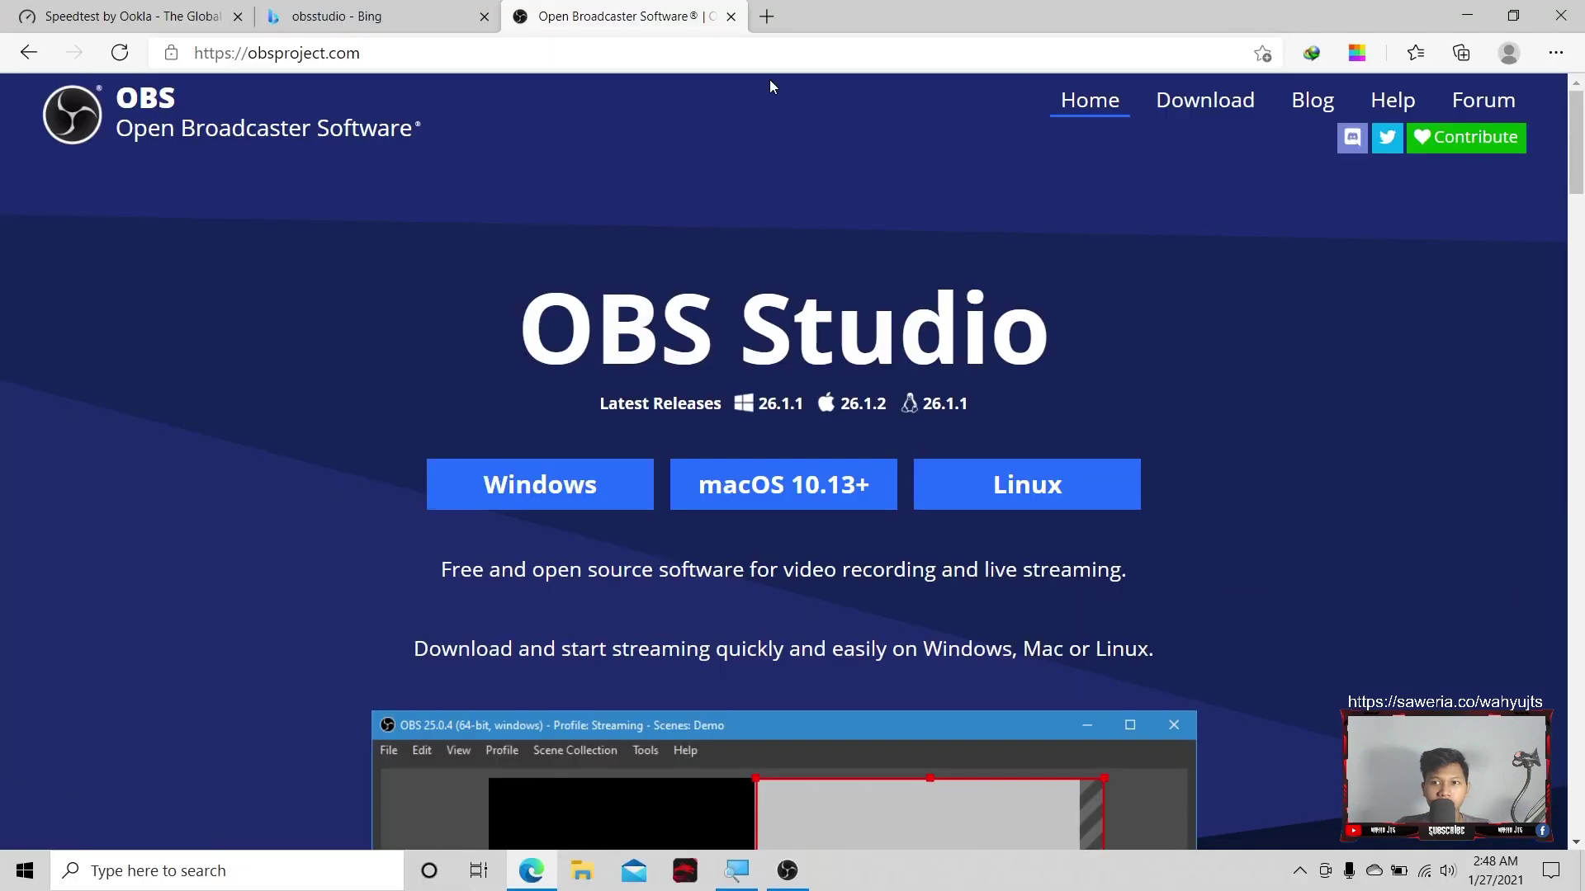
click(731, 17)
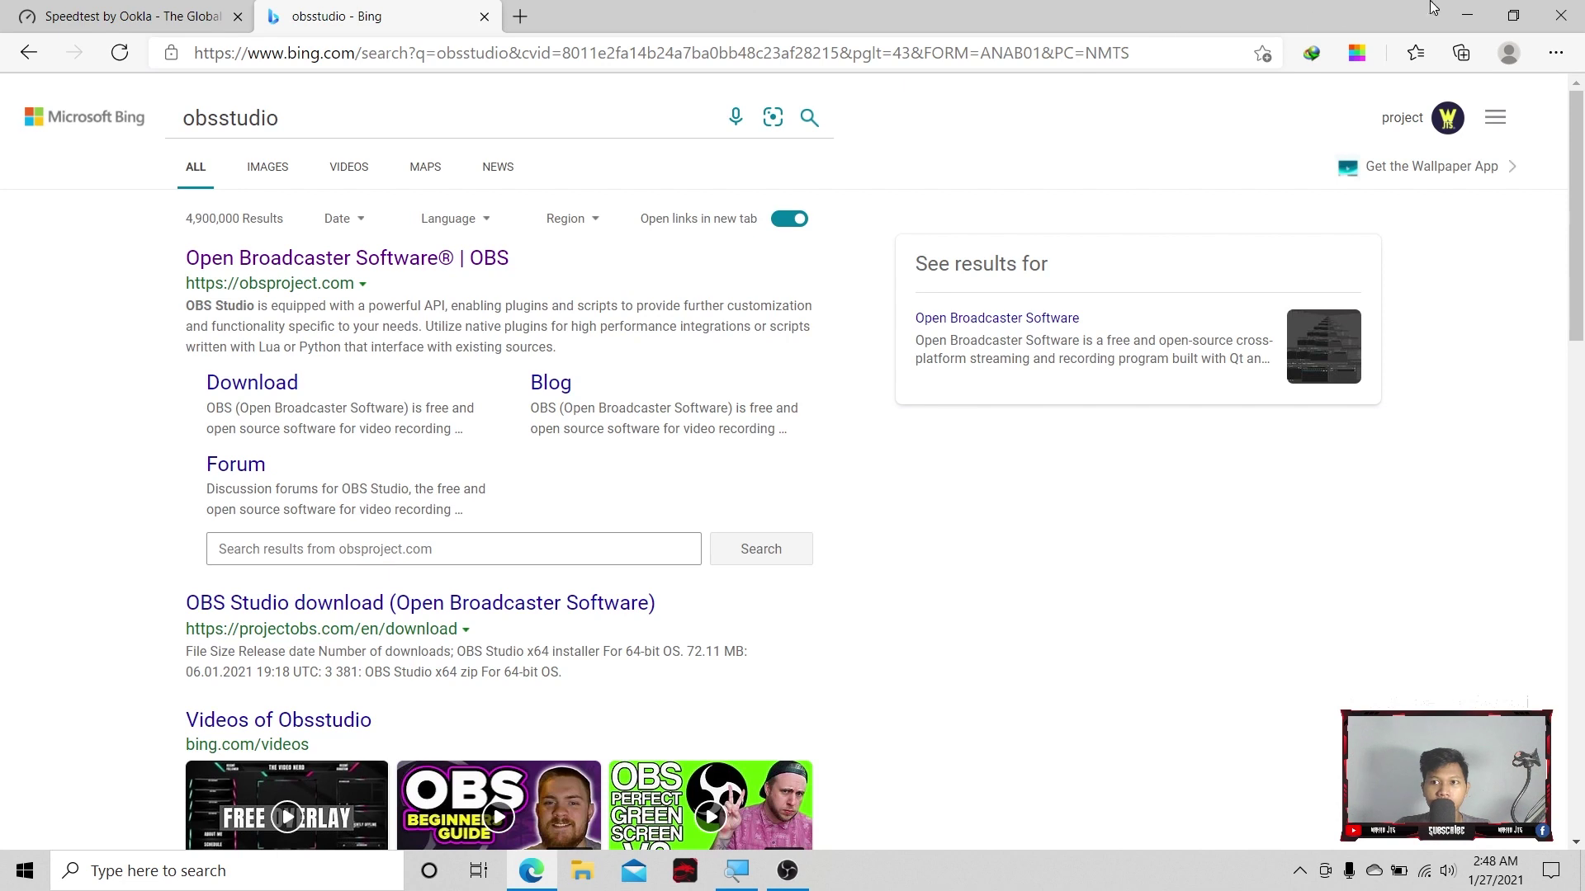
Return to OBS Studio, close its version information and deselect the video capture source.
click(1467, 15)
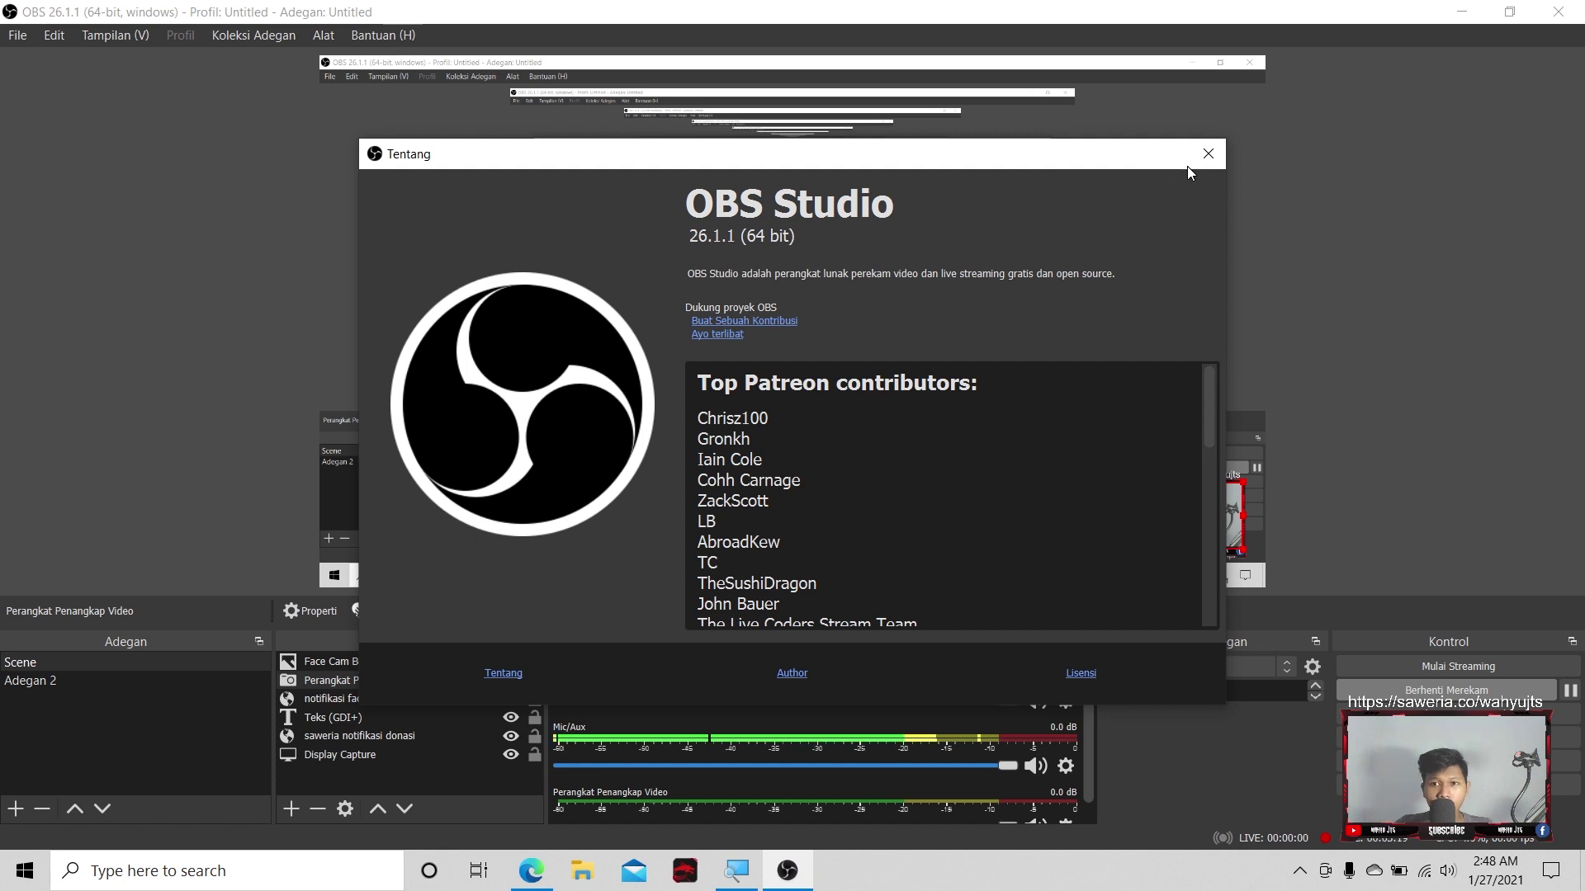
click(1206, 155)
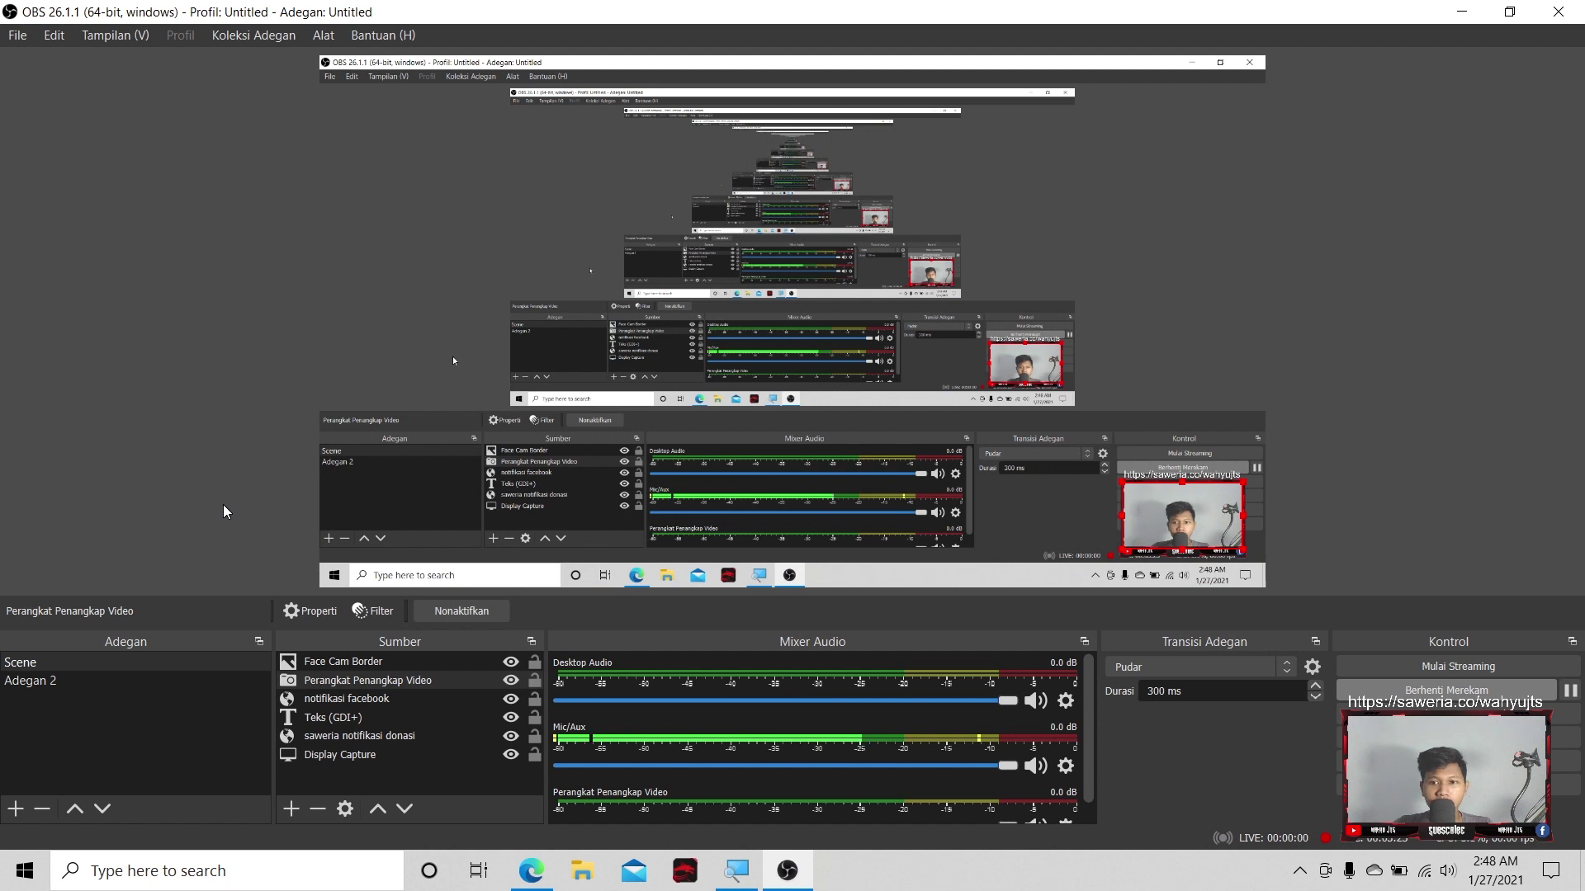
click(72, 403)
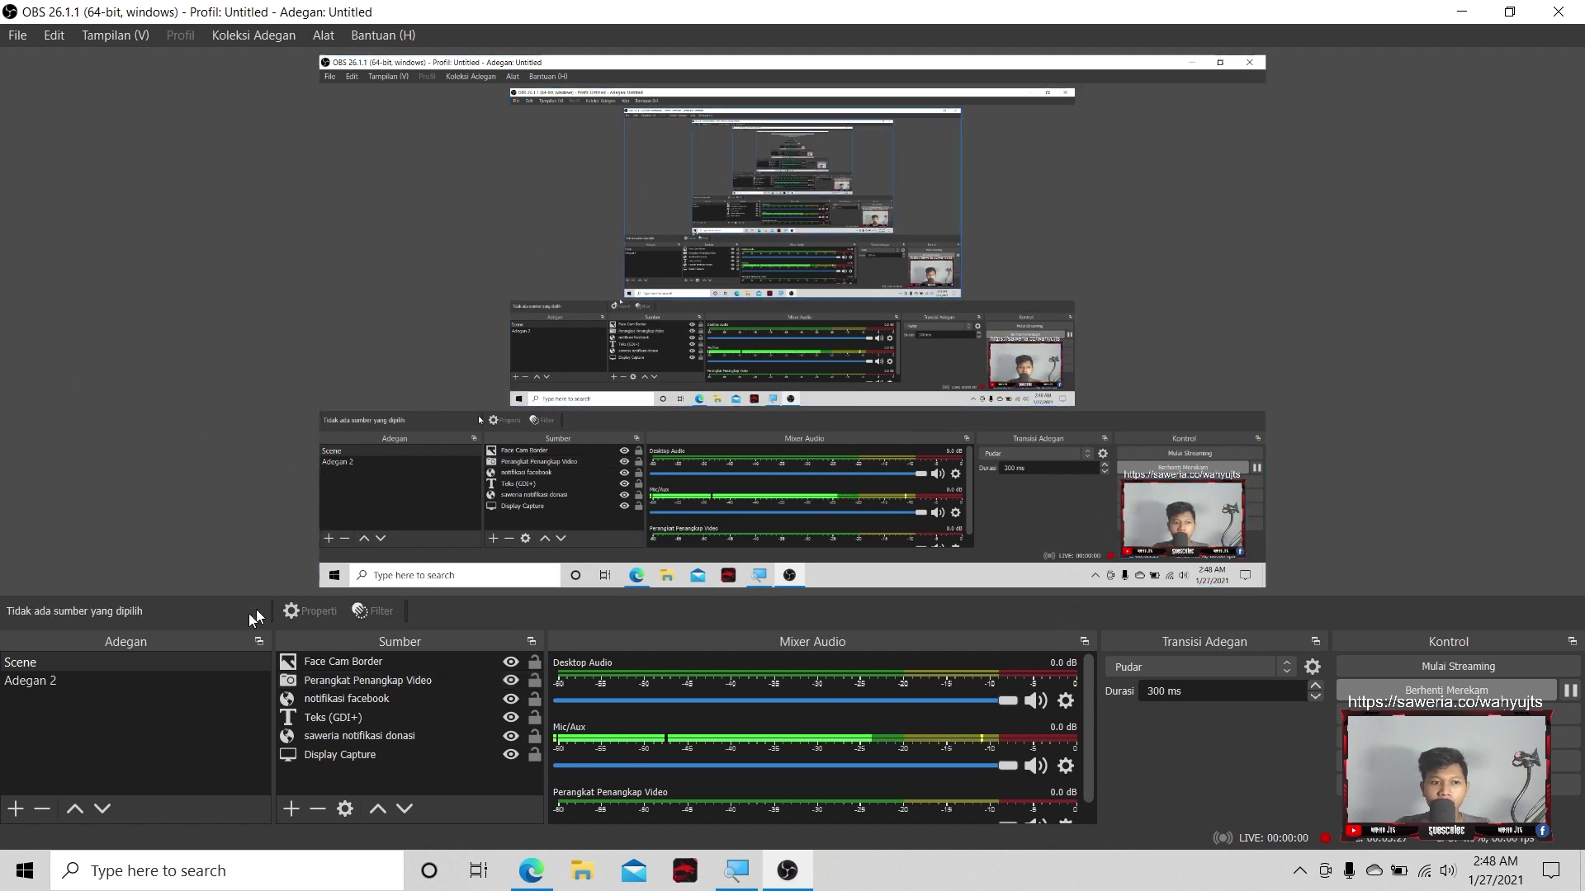
click(209, 663)
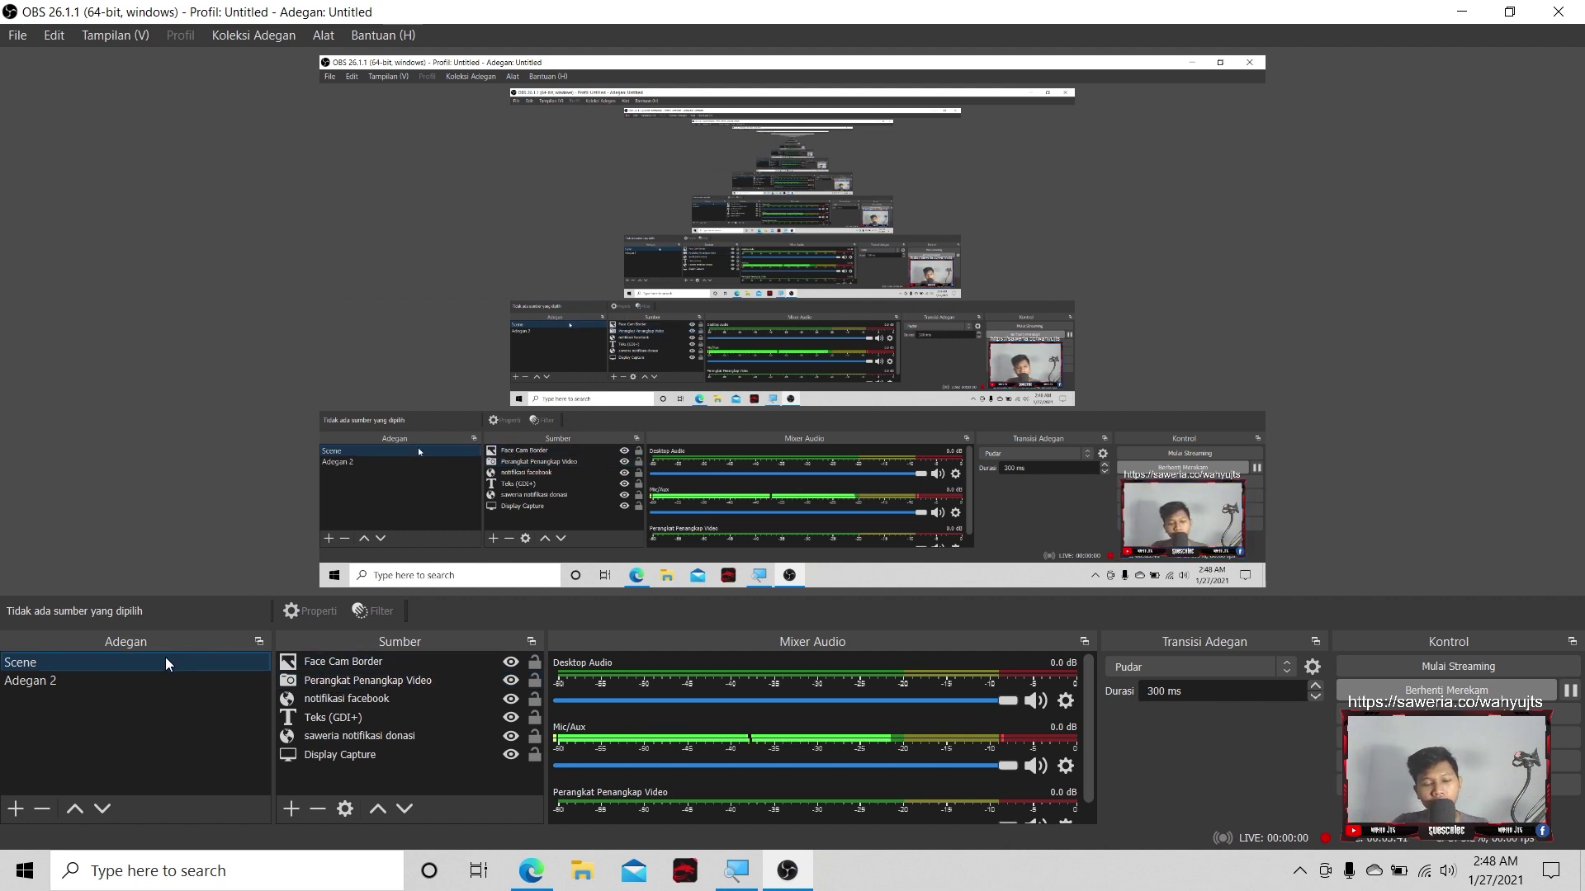
click(335, 781)
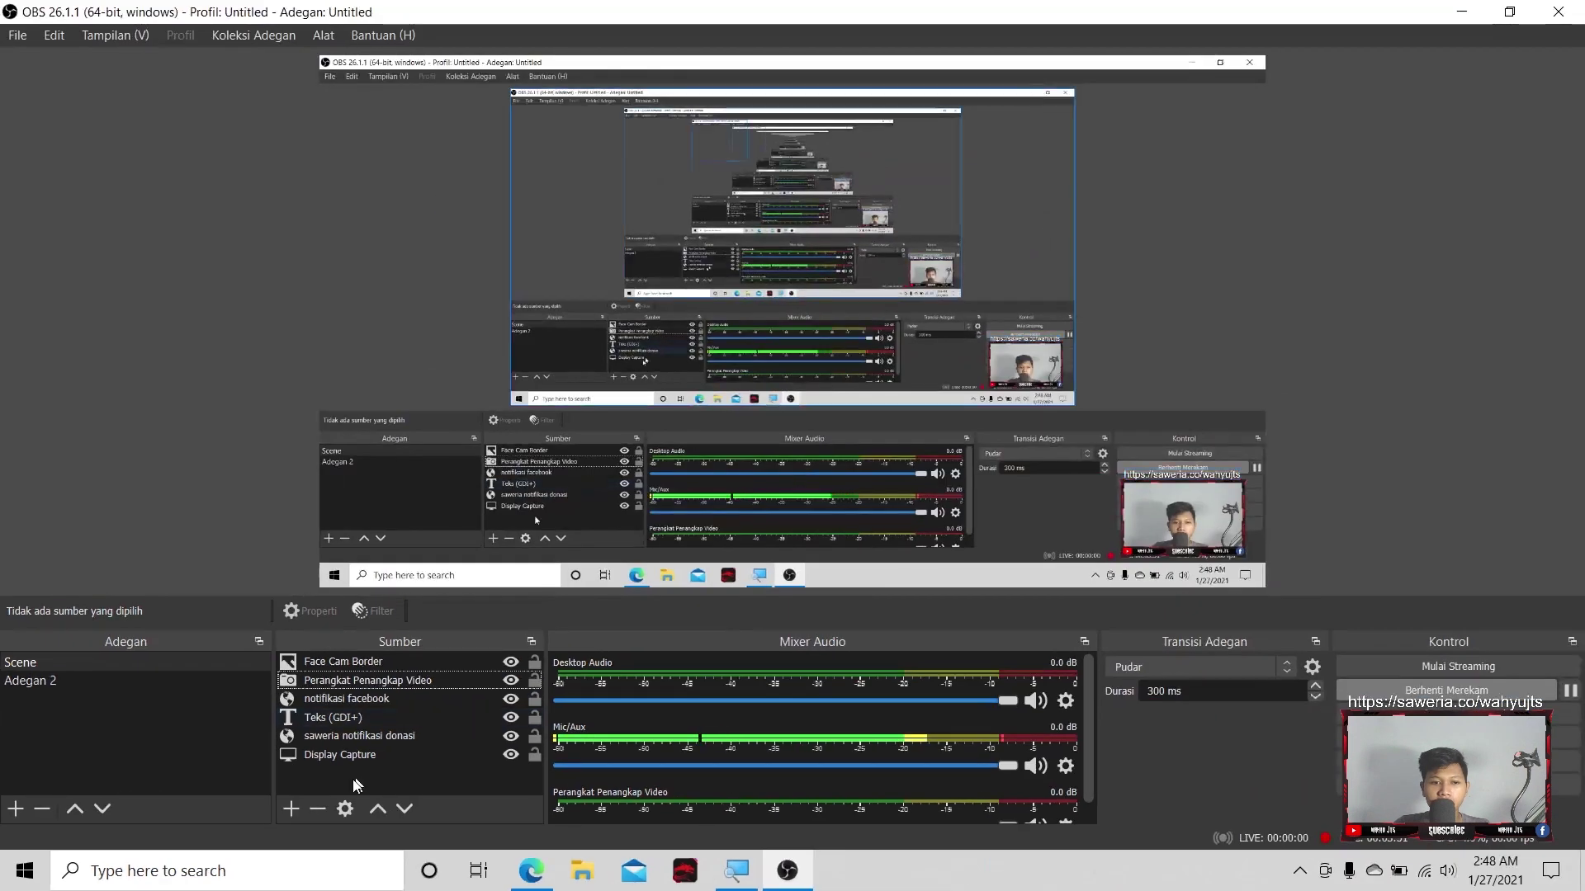
click(582, 738)
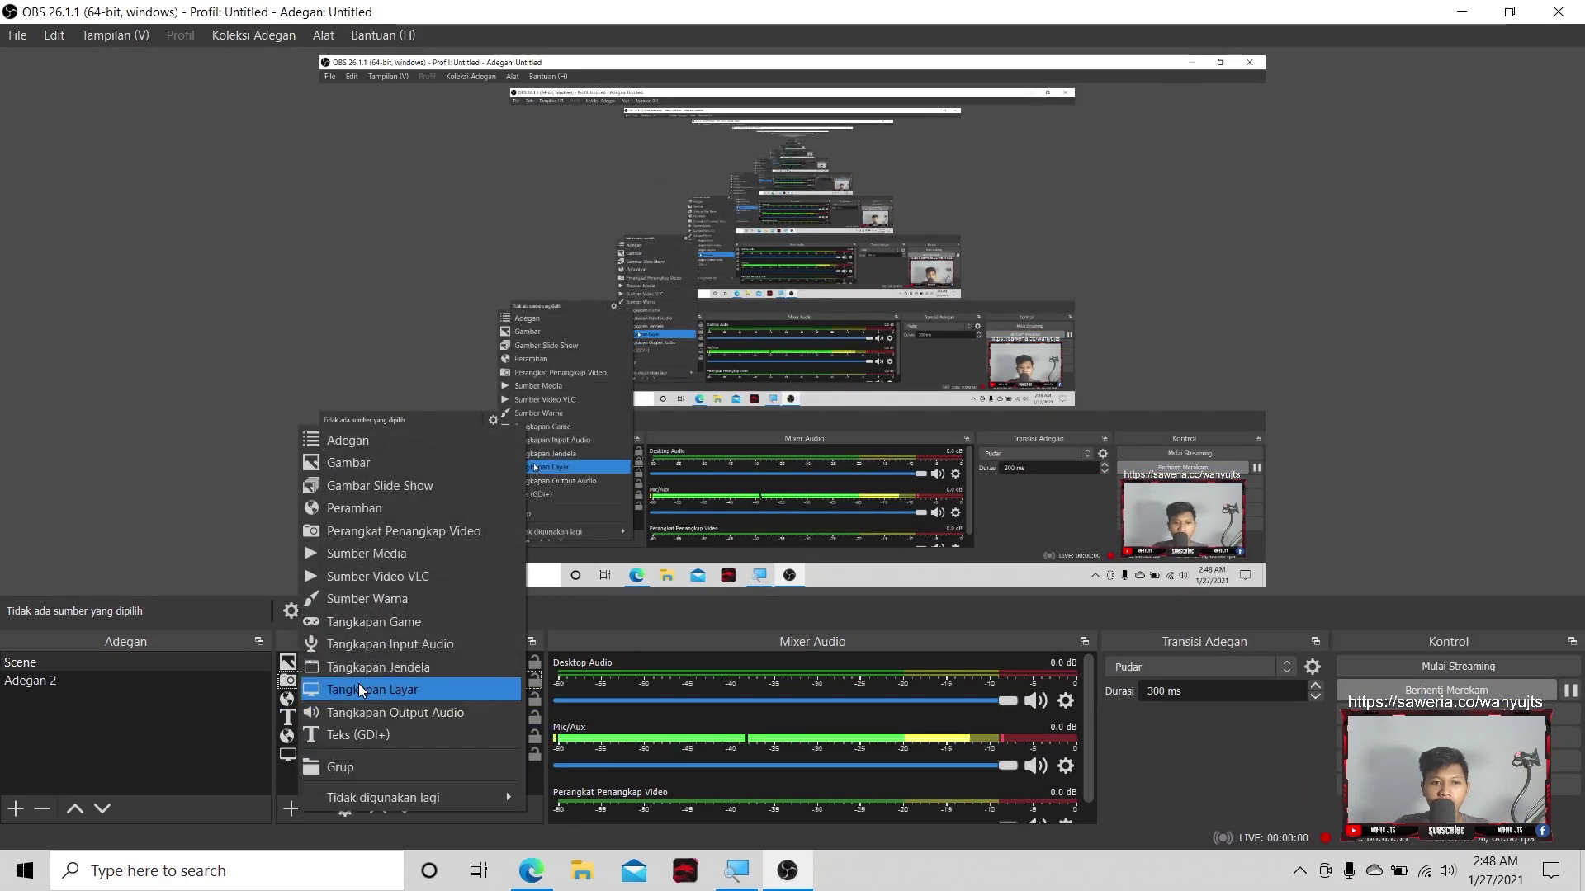
click(413, 533)
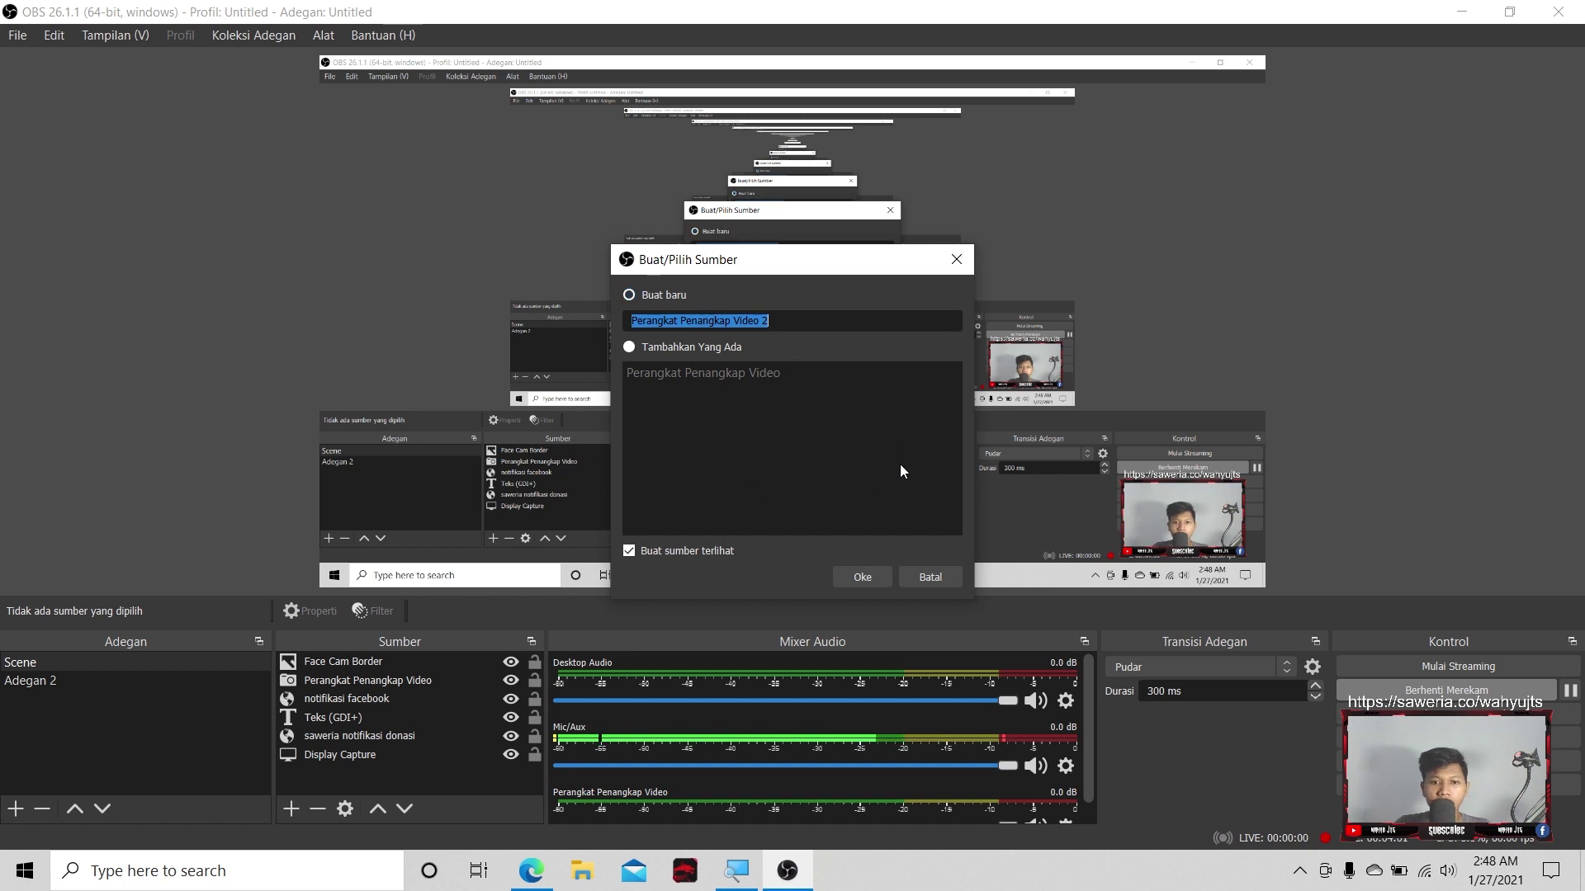
click(930, 577)
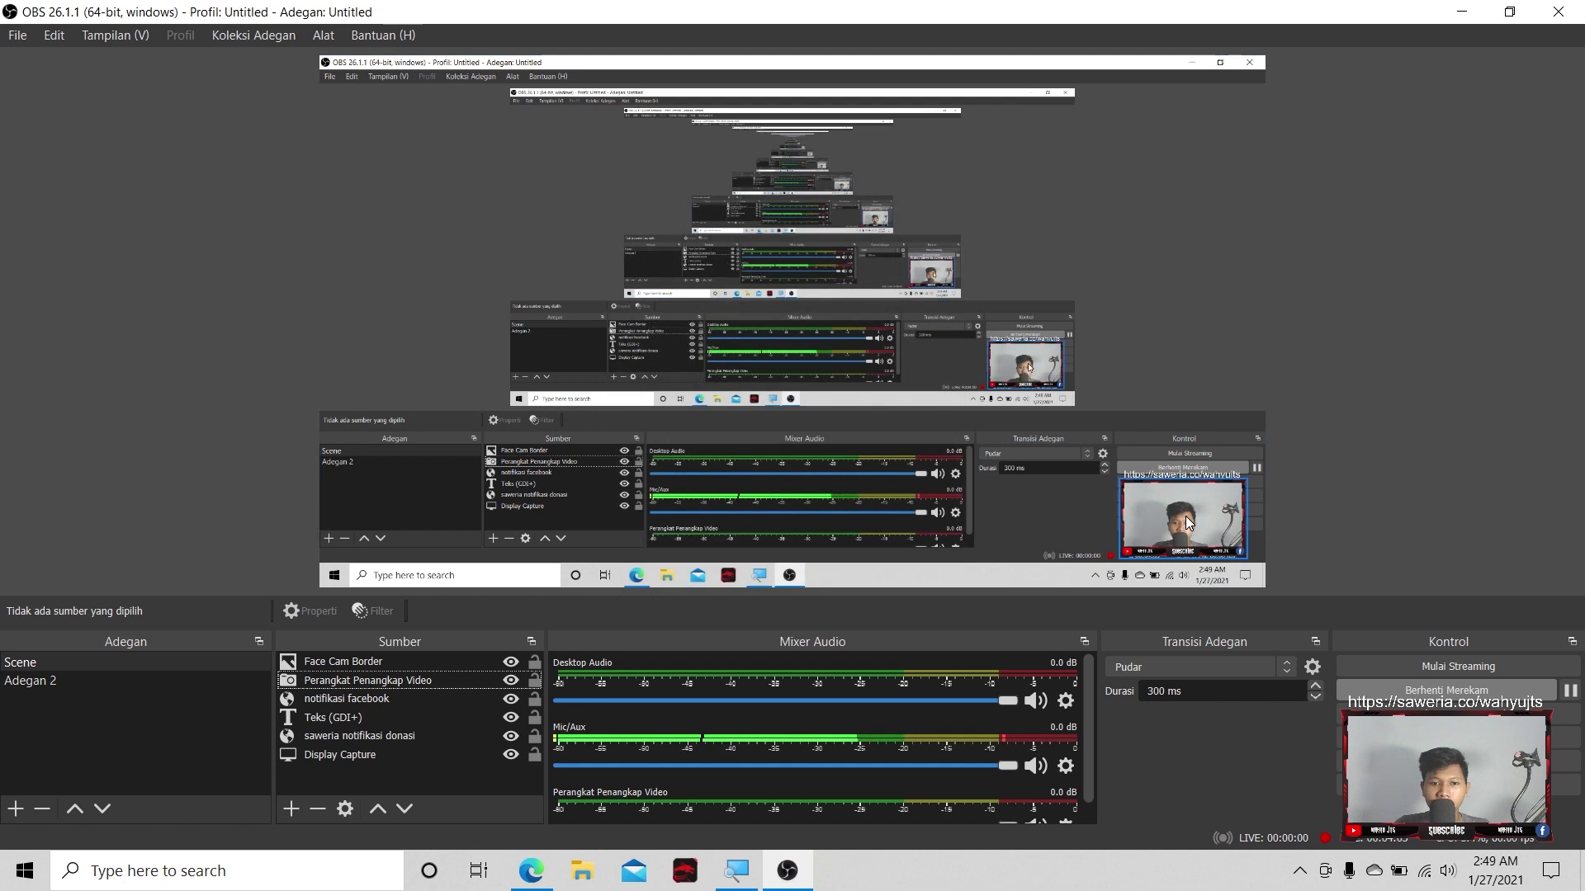
Select the Face Cam Border source in the current scene.
click(378, 667)
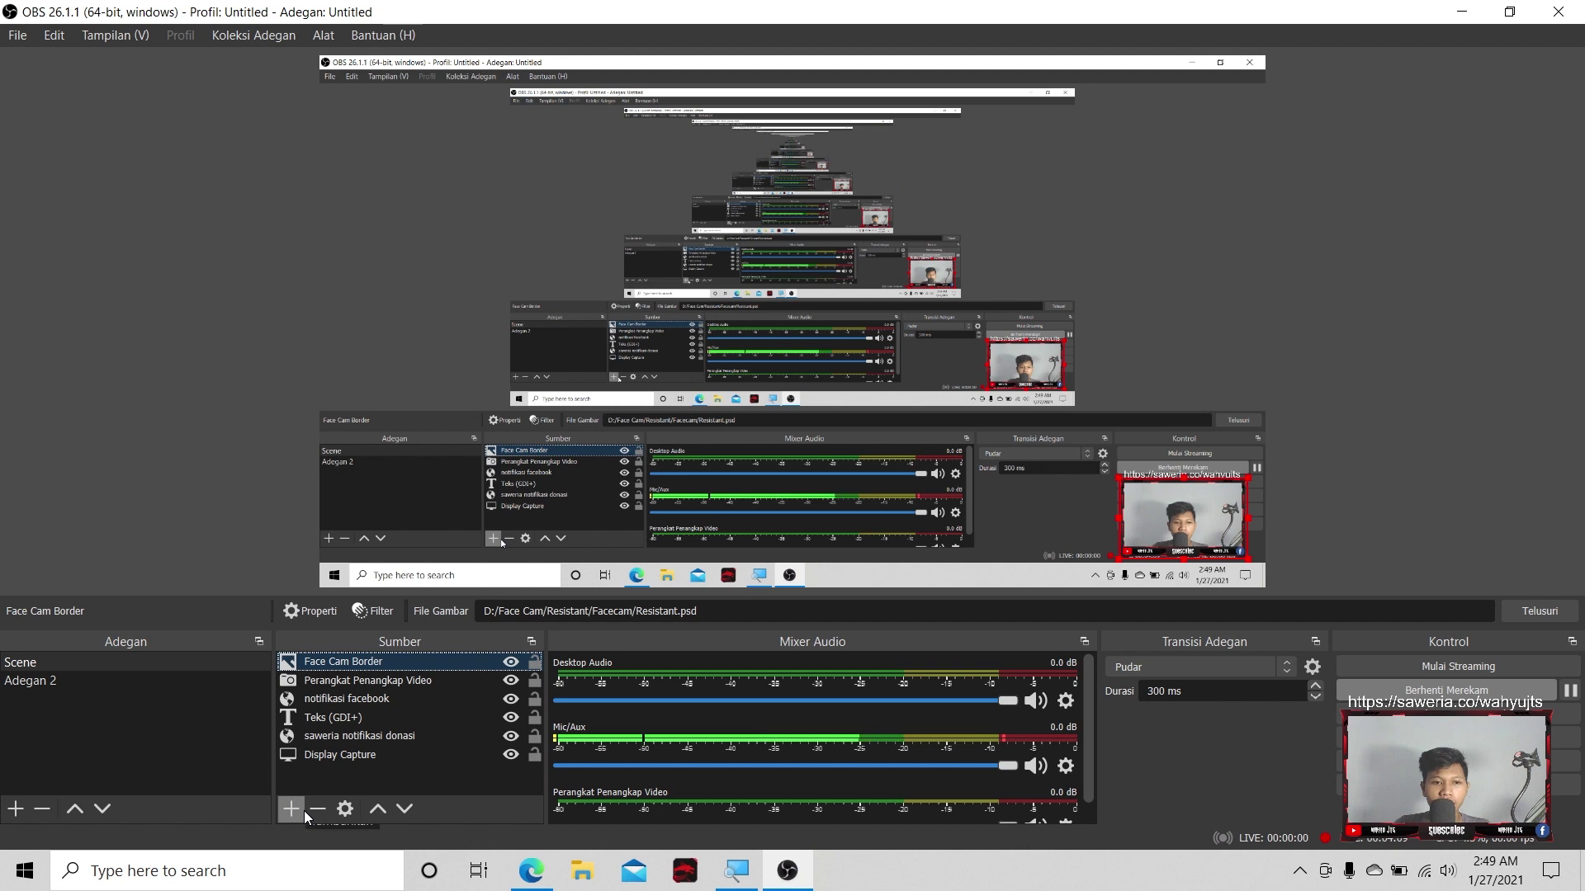
click(246, 716)
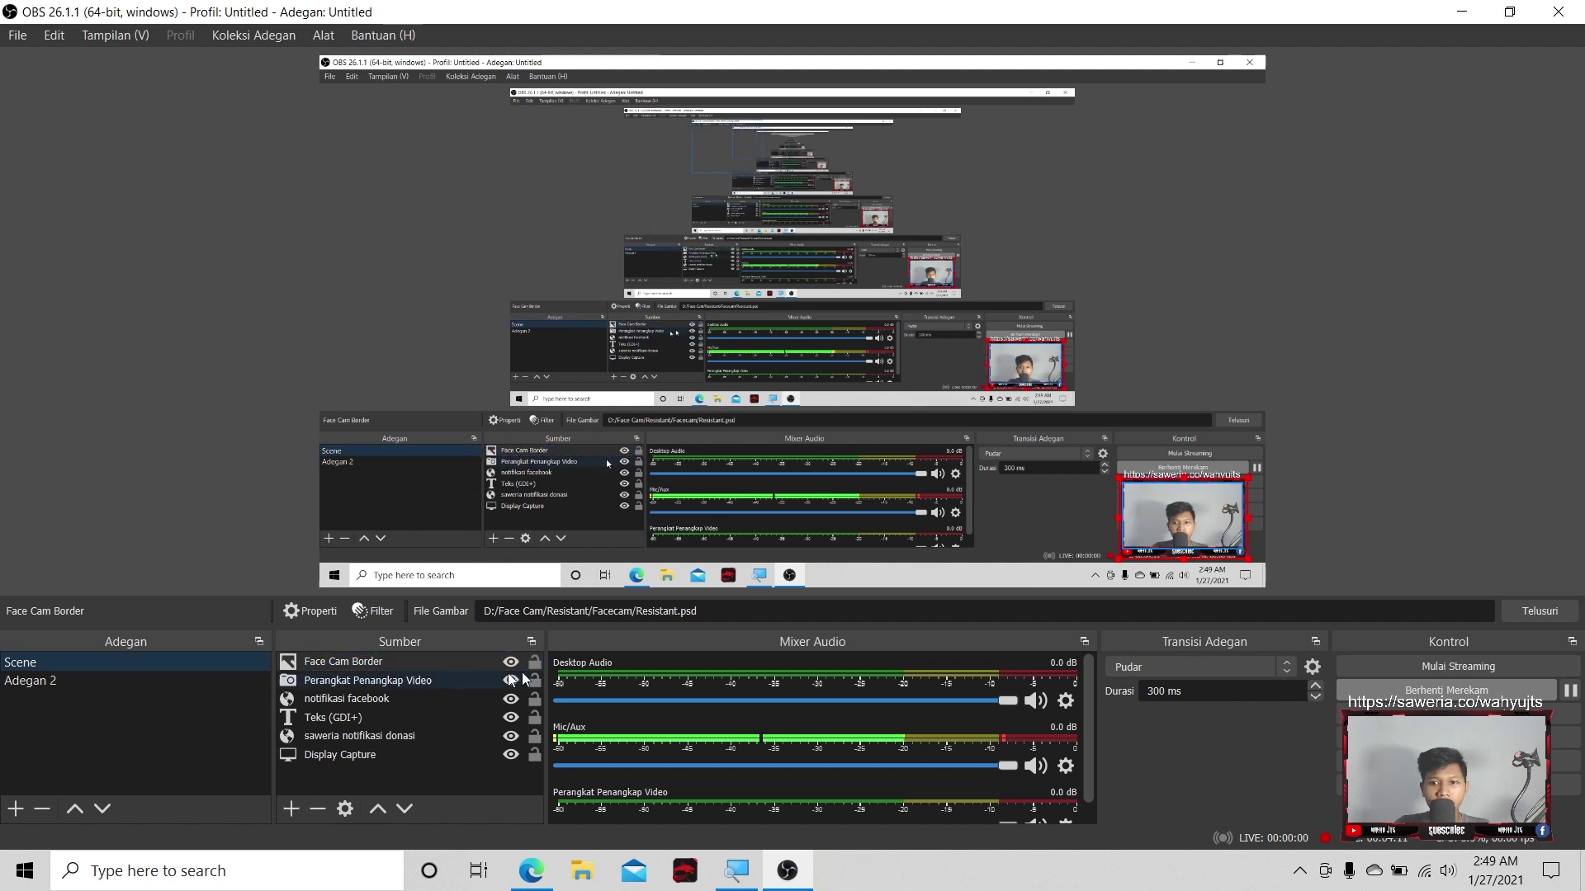
Deselect the Face Cam Border source, open the OBS settings and look through all the General options.
click(1106, 334)
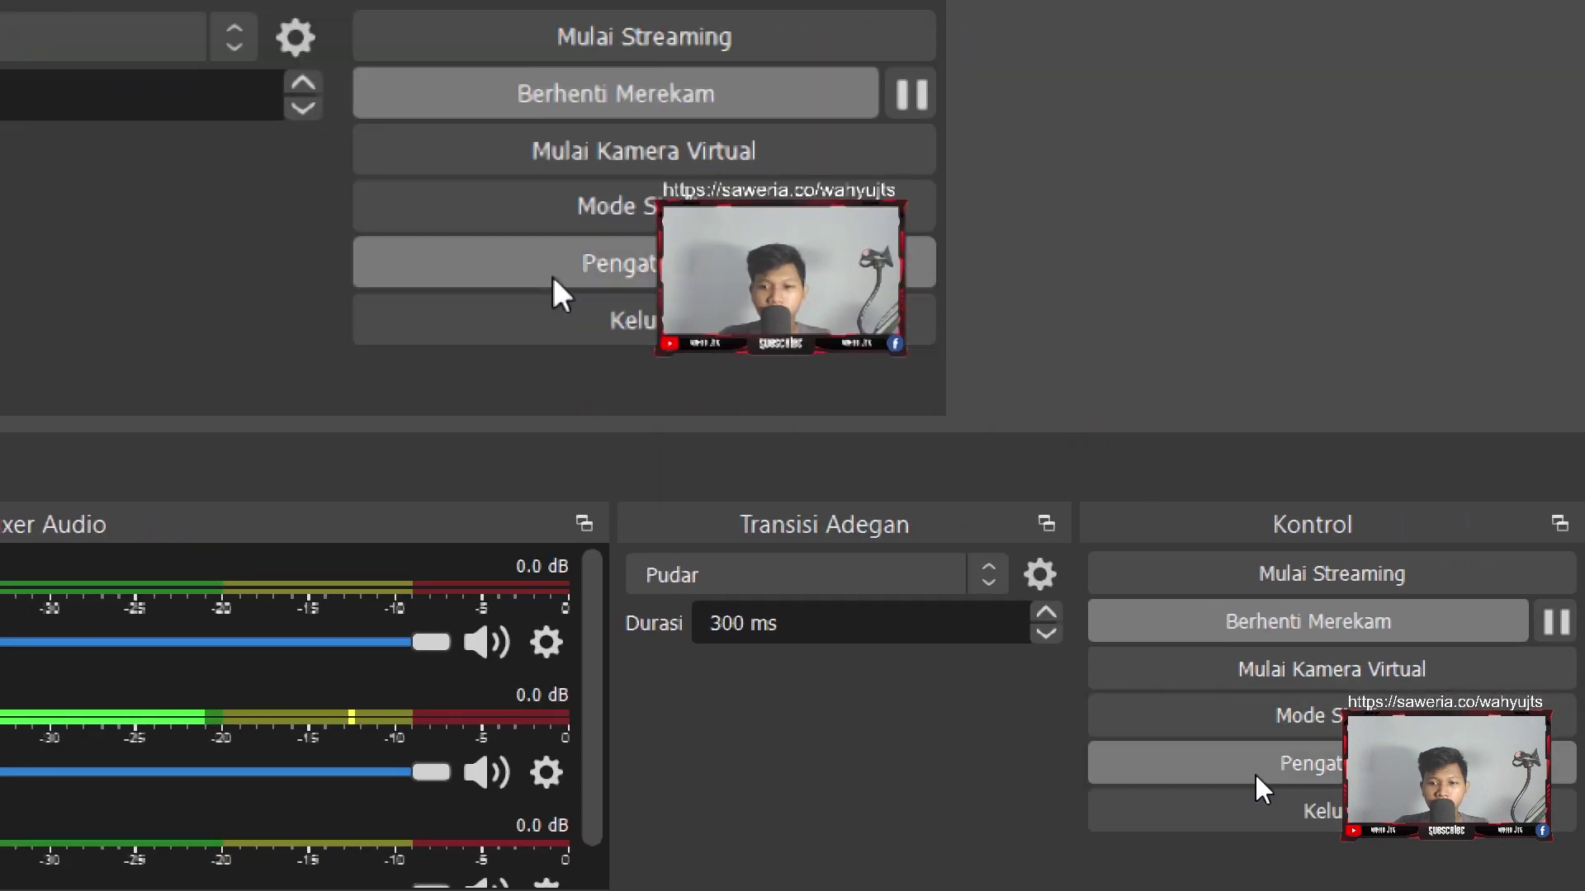
click(1254, 773)
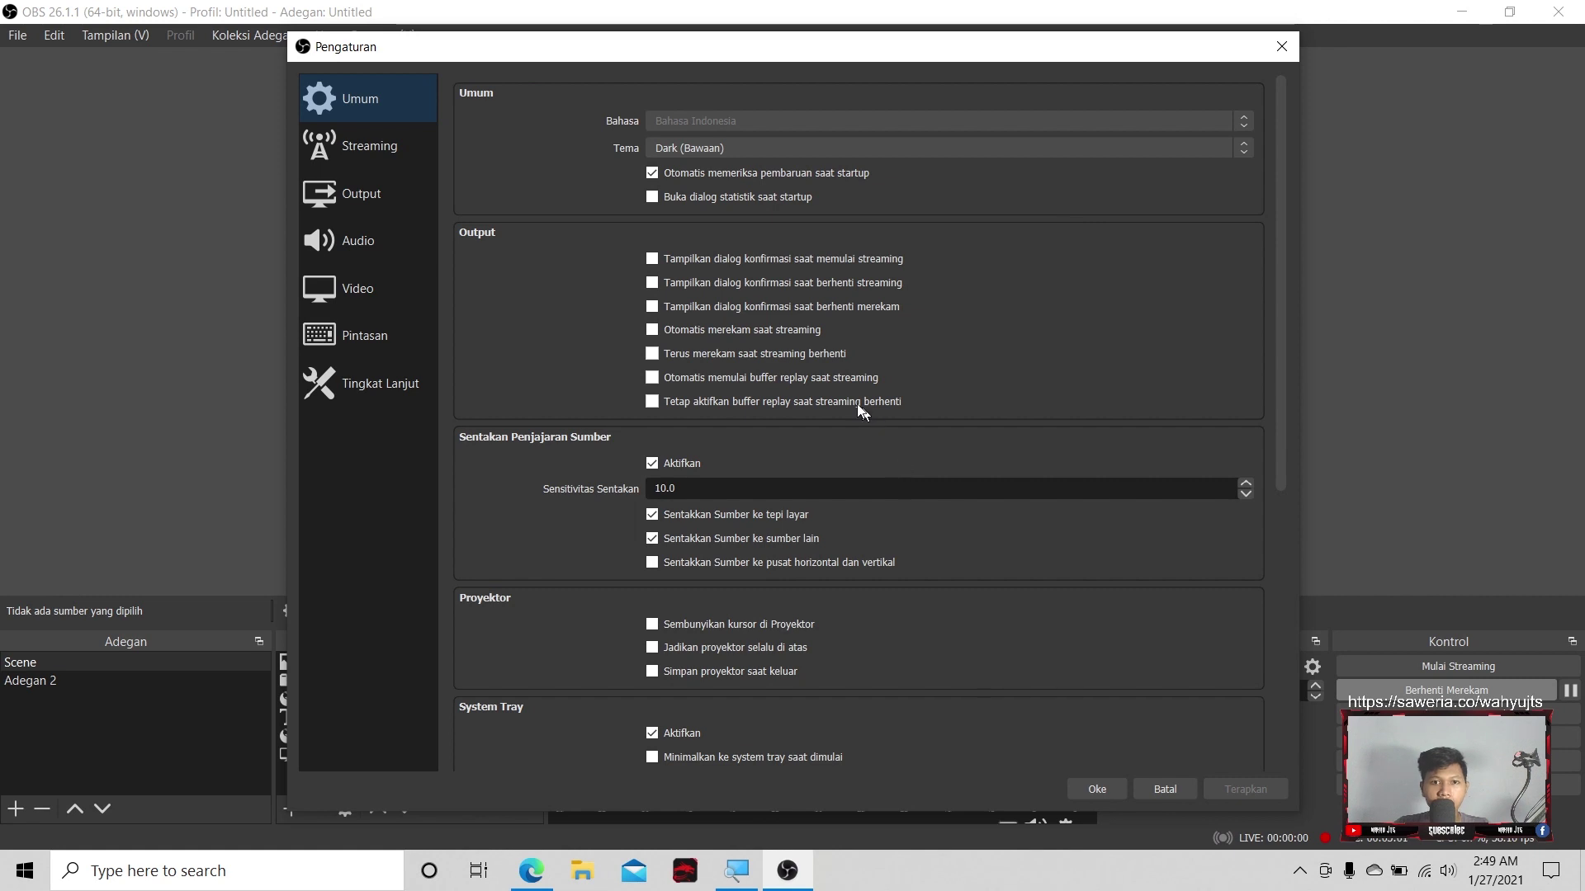
scroll(569, 172, down, 5)
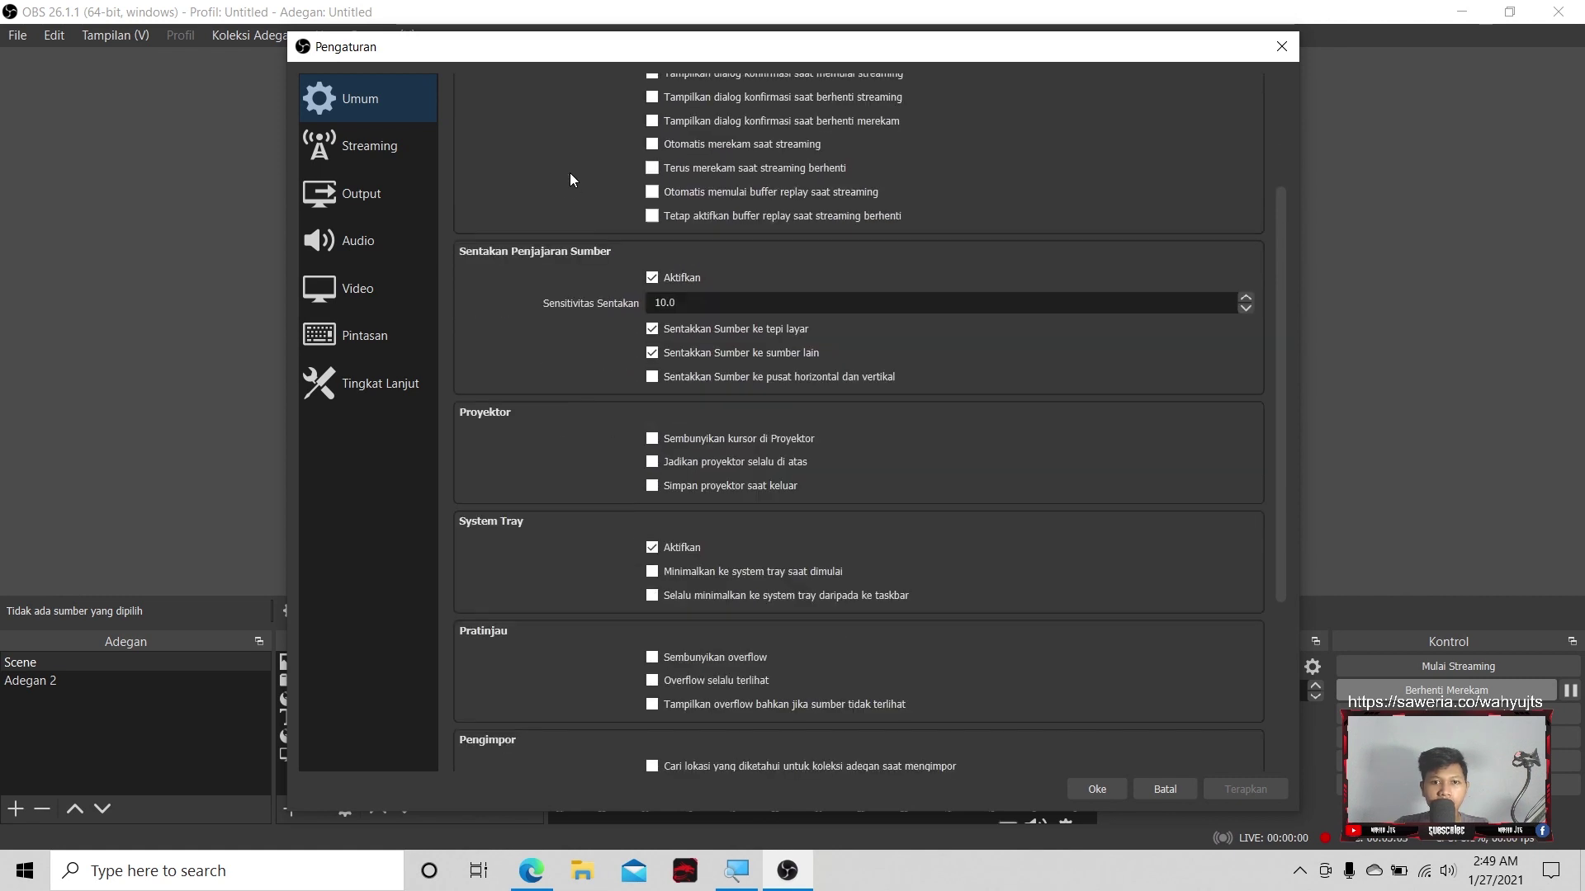
scroll(570, 175, down, 1)
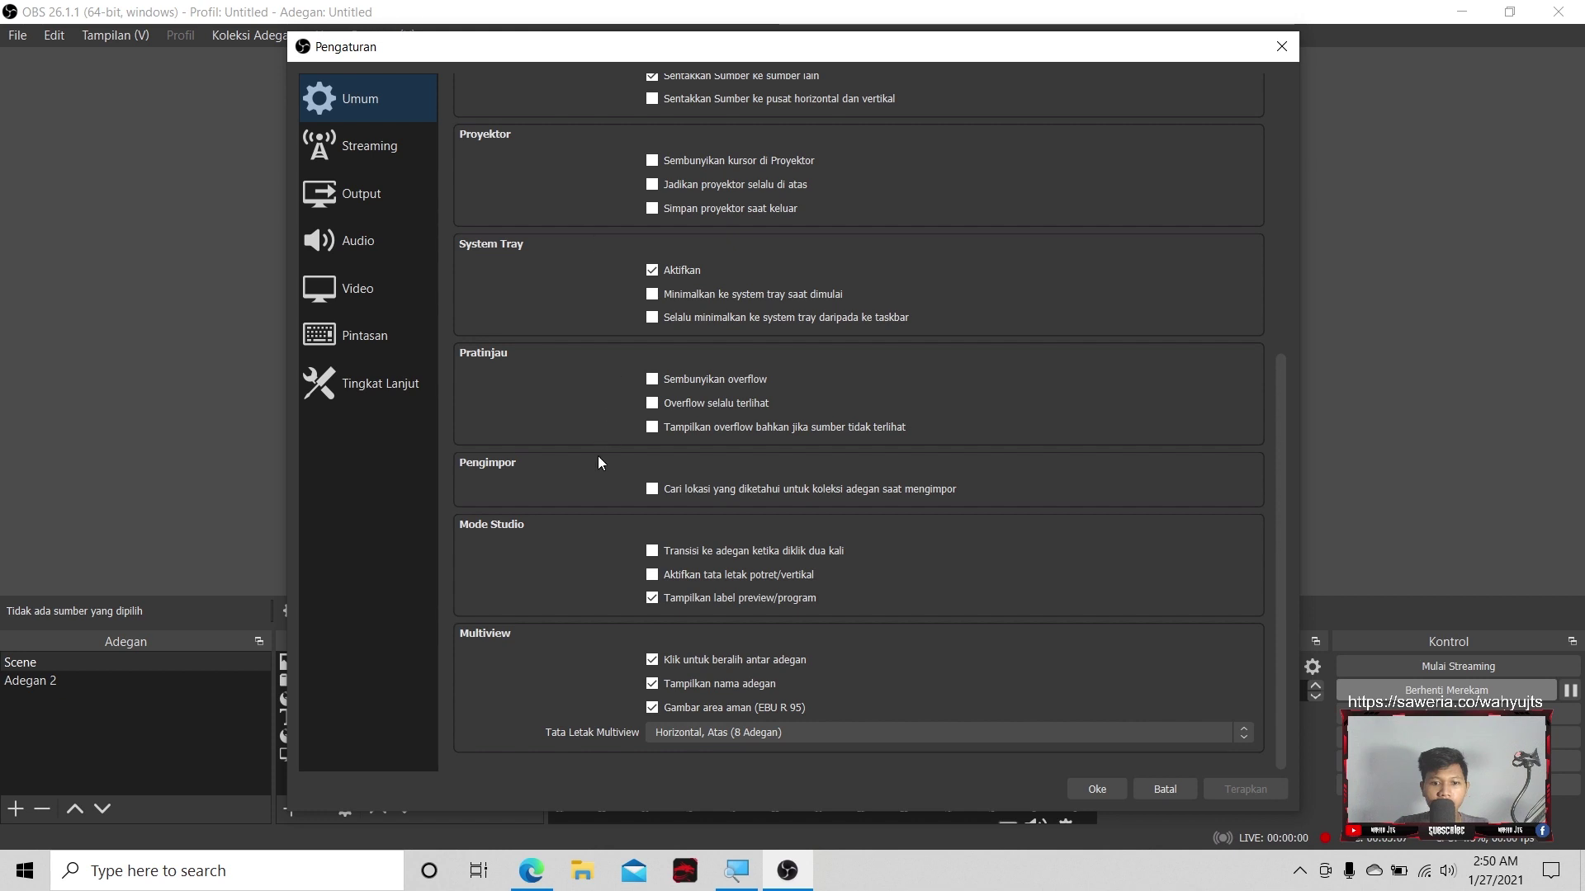
scroll(598, 457, up, 5)
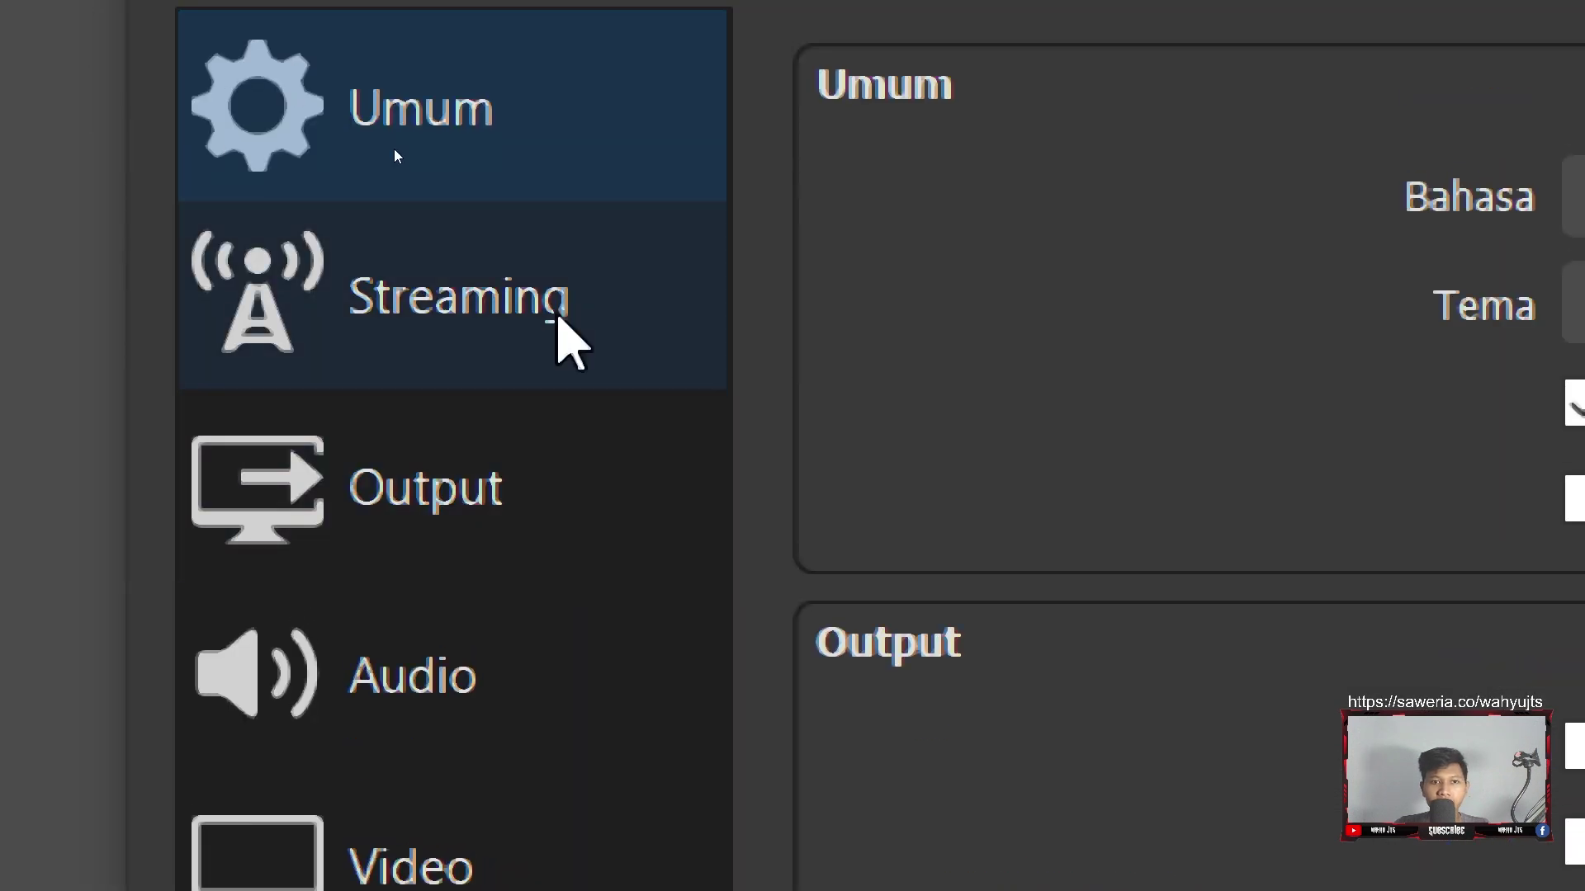
Look over the Streaming service settings and the Output settings, and close the settings window.
click(384, 132)
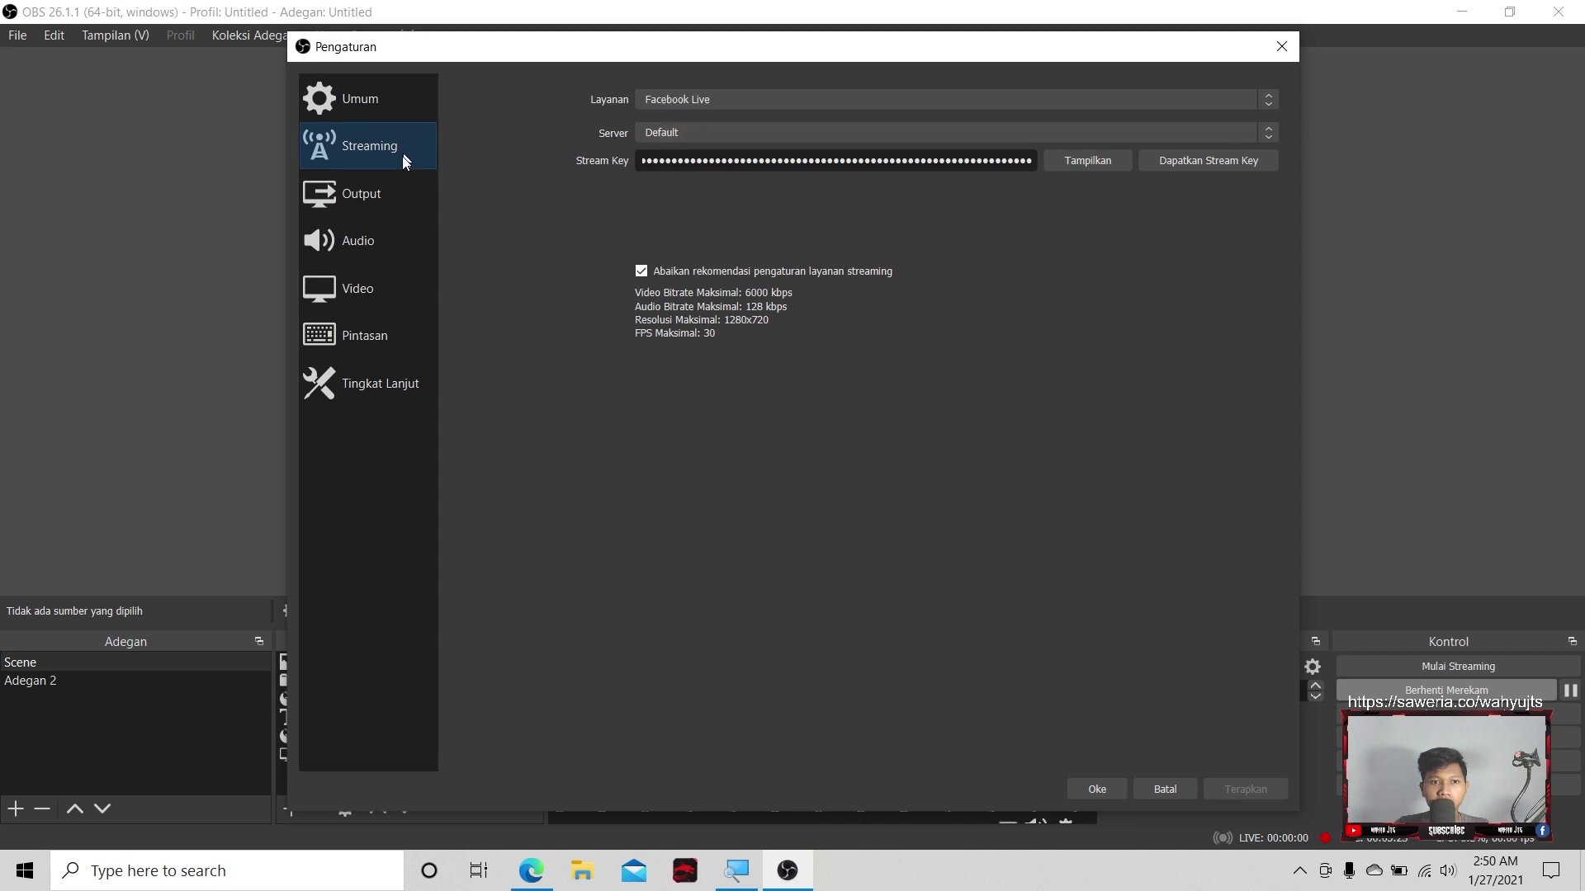
click(372, 198)
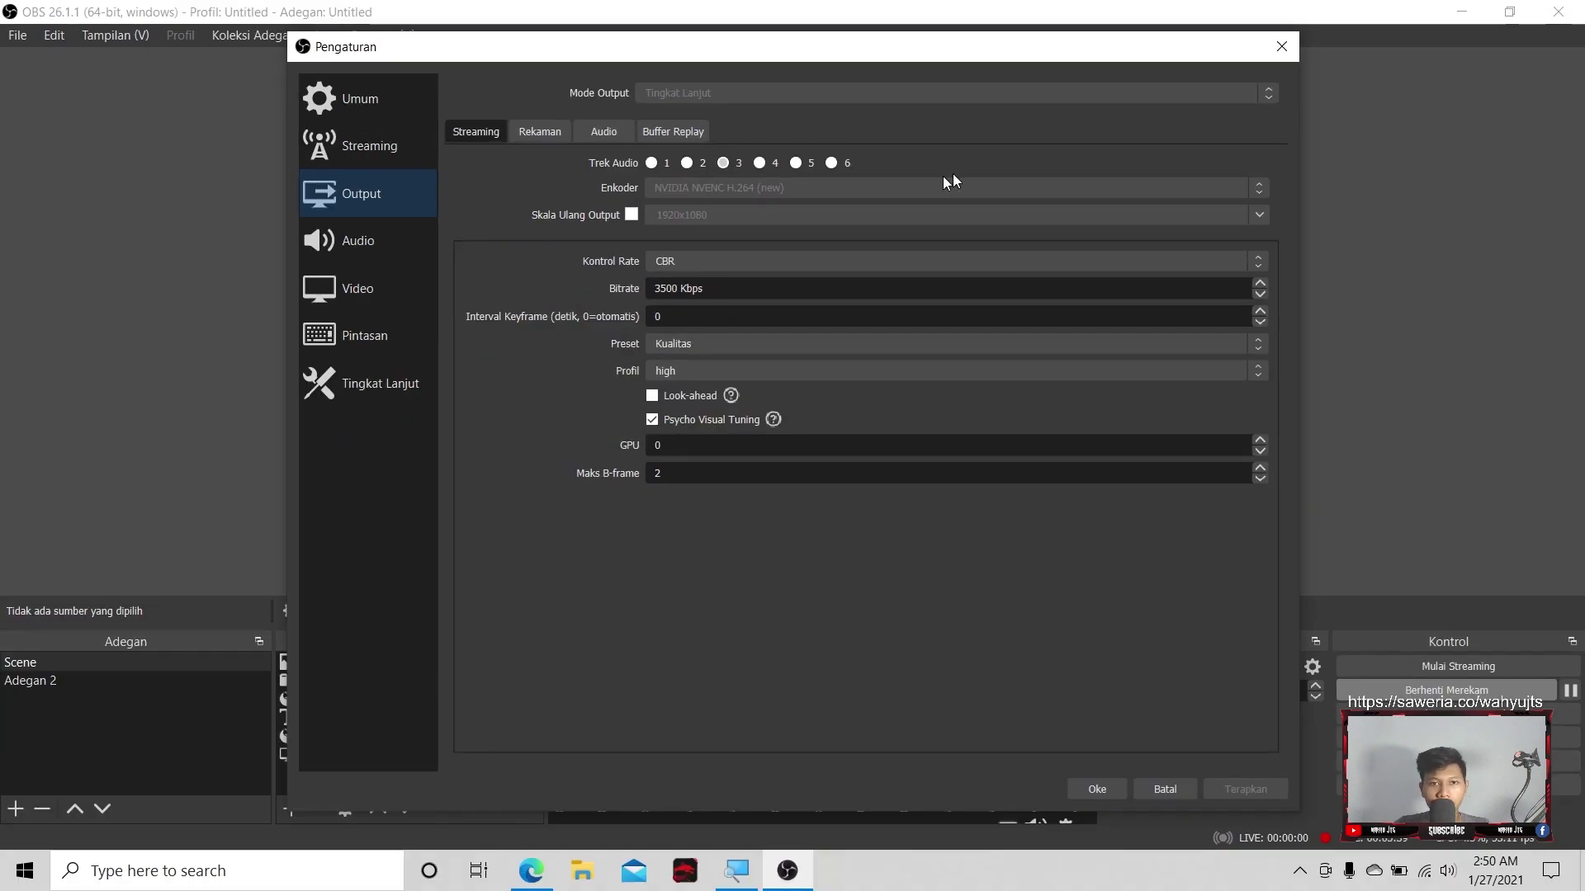
click(1281, 47)
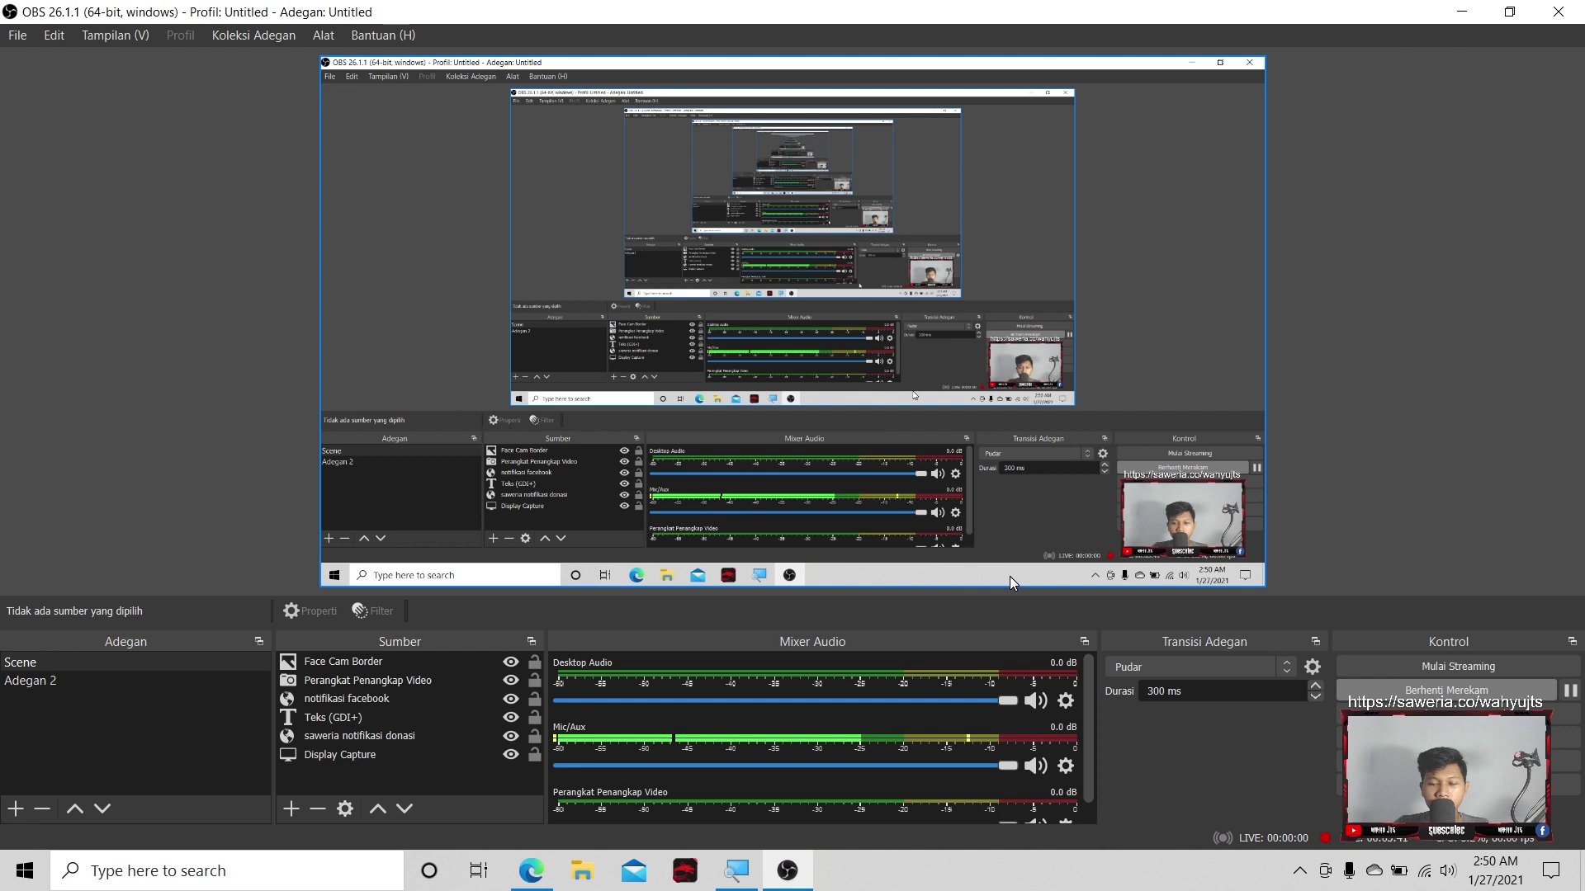
Open the advanced audio properties from the Mic/Aux channel, examine each source's track assignments, and close them.
click(1065, 766)
click(1145, 751)
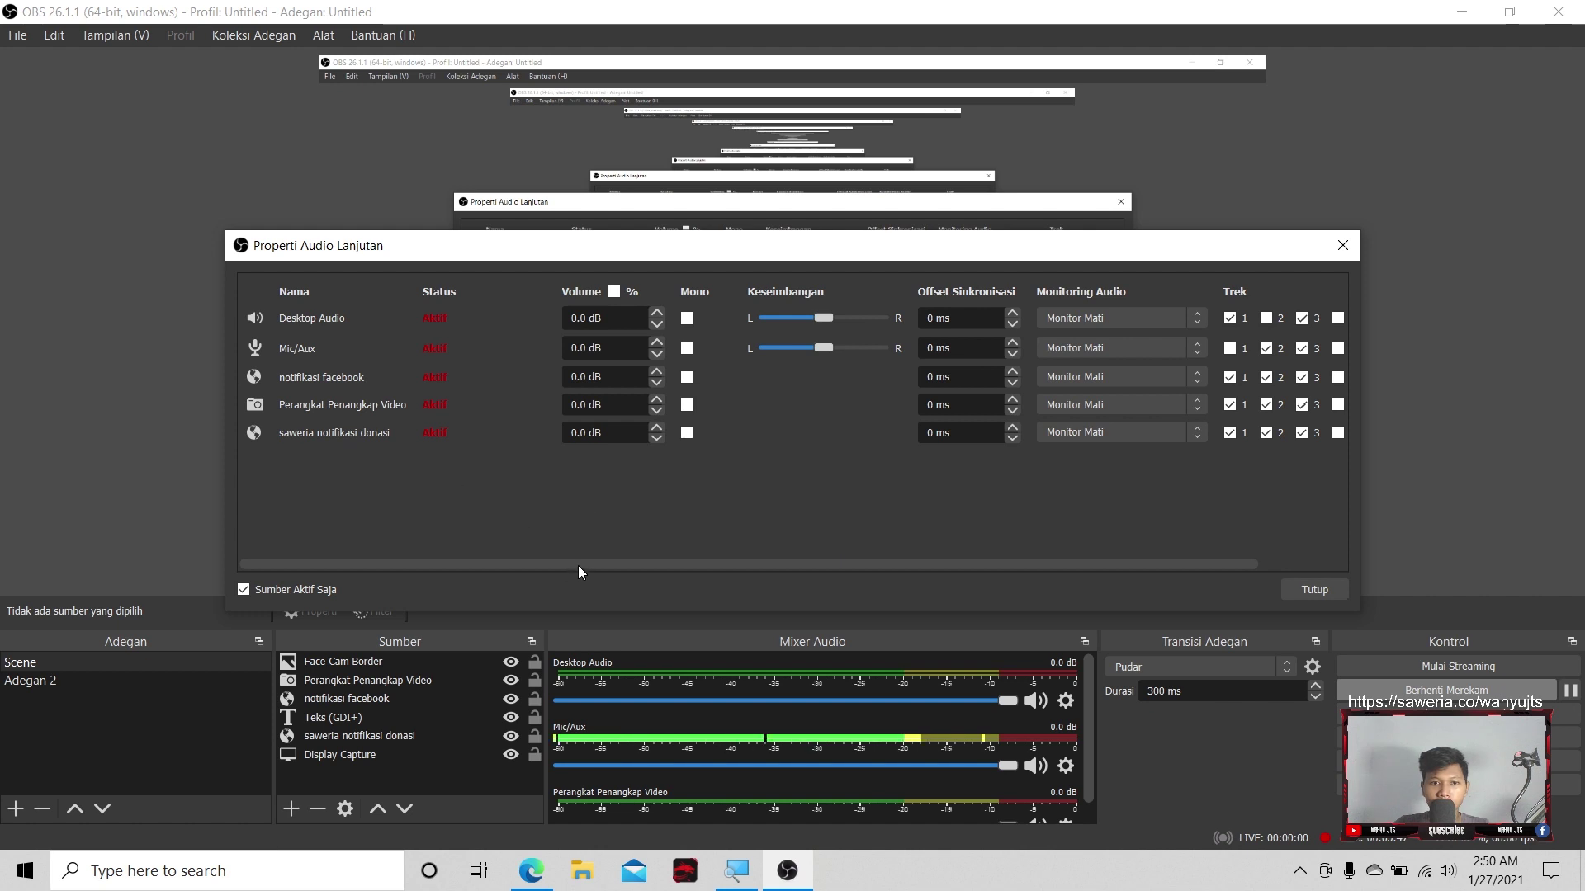
drag(578, 567, 700, 565)
scroll(424, 520, left, 3)
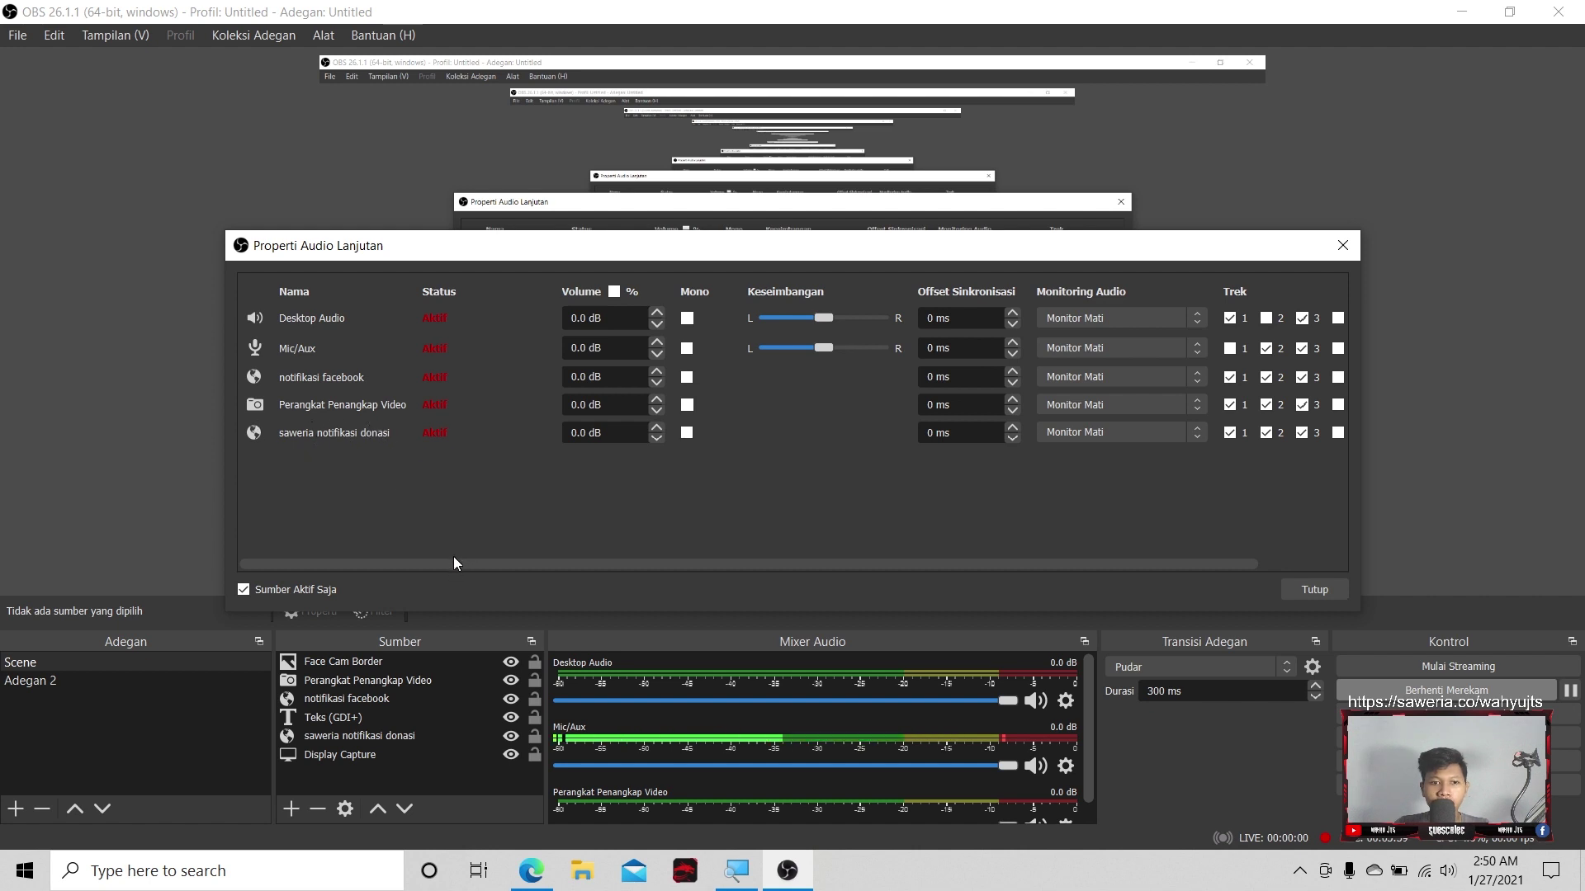
drag(564, 560, 861, 559)
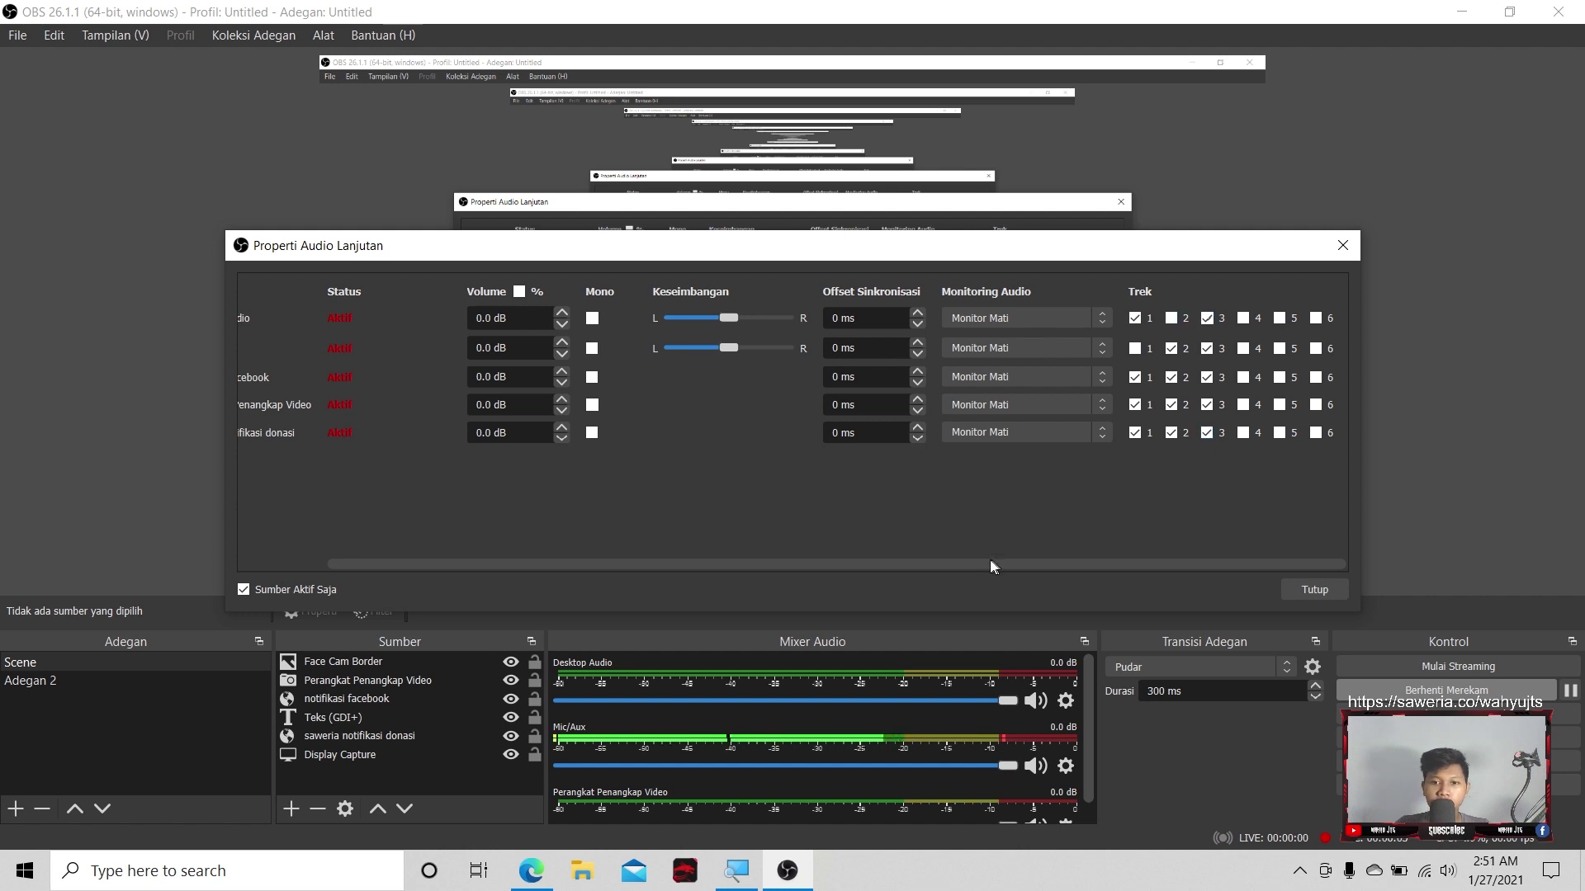
drag(989, 561, 686, 561)
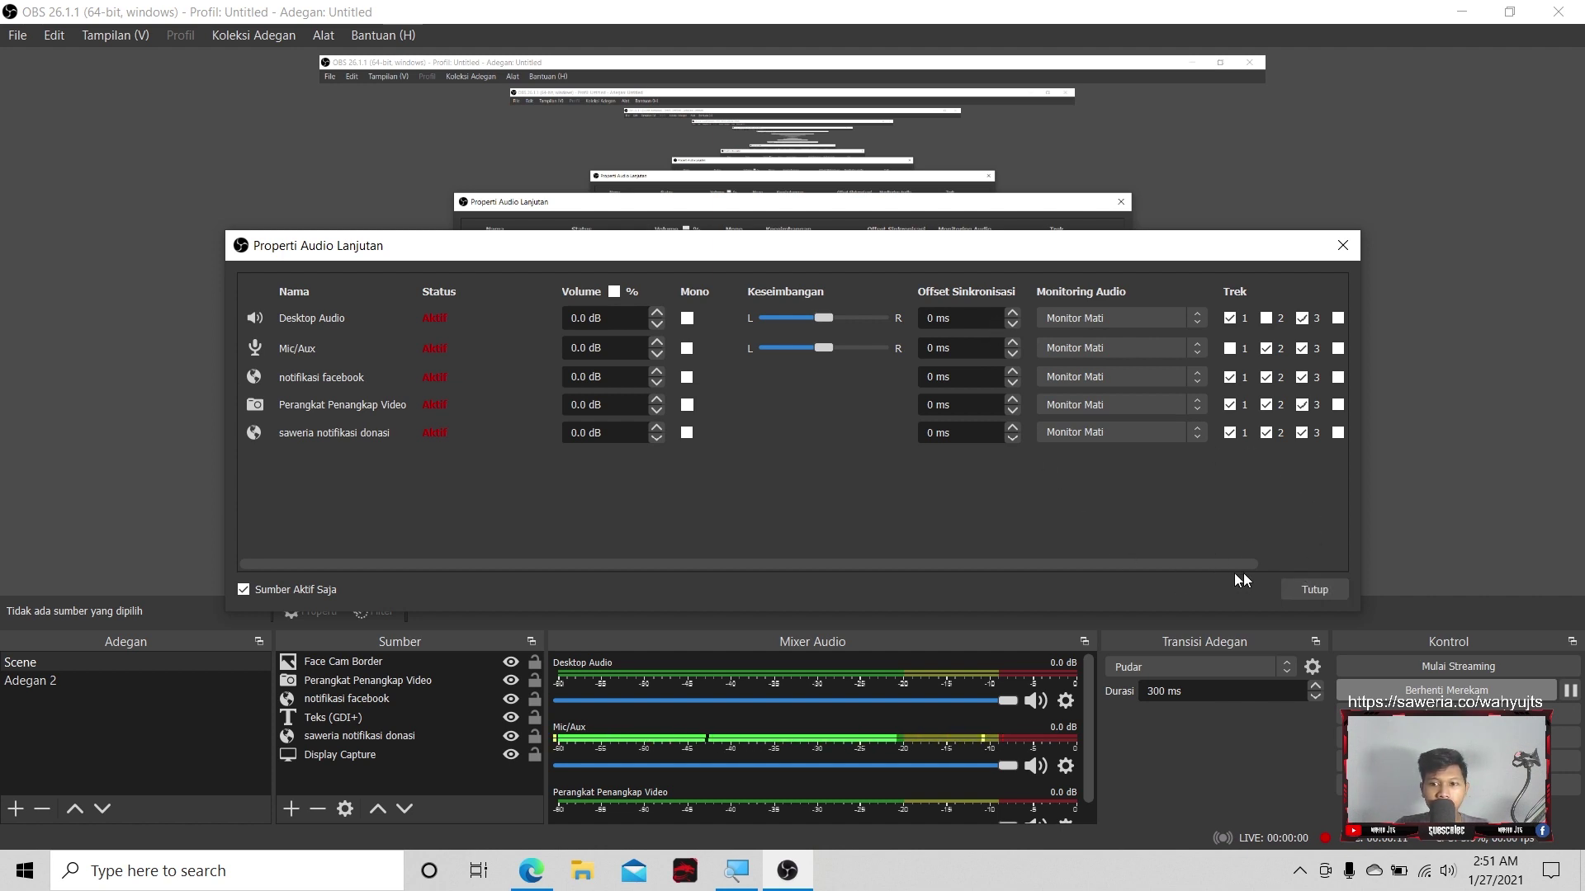
click(1297, 591)
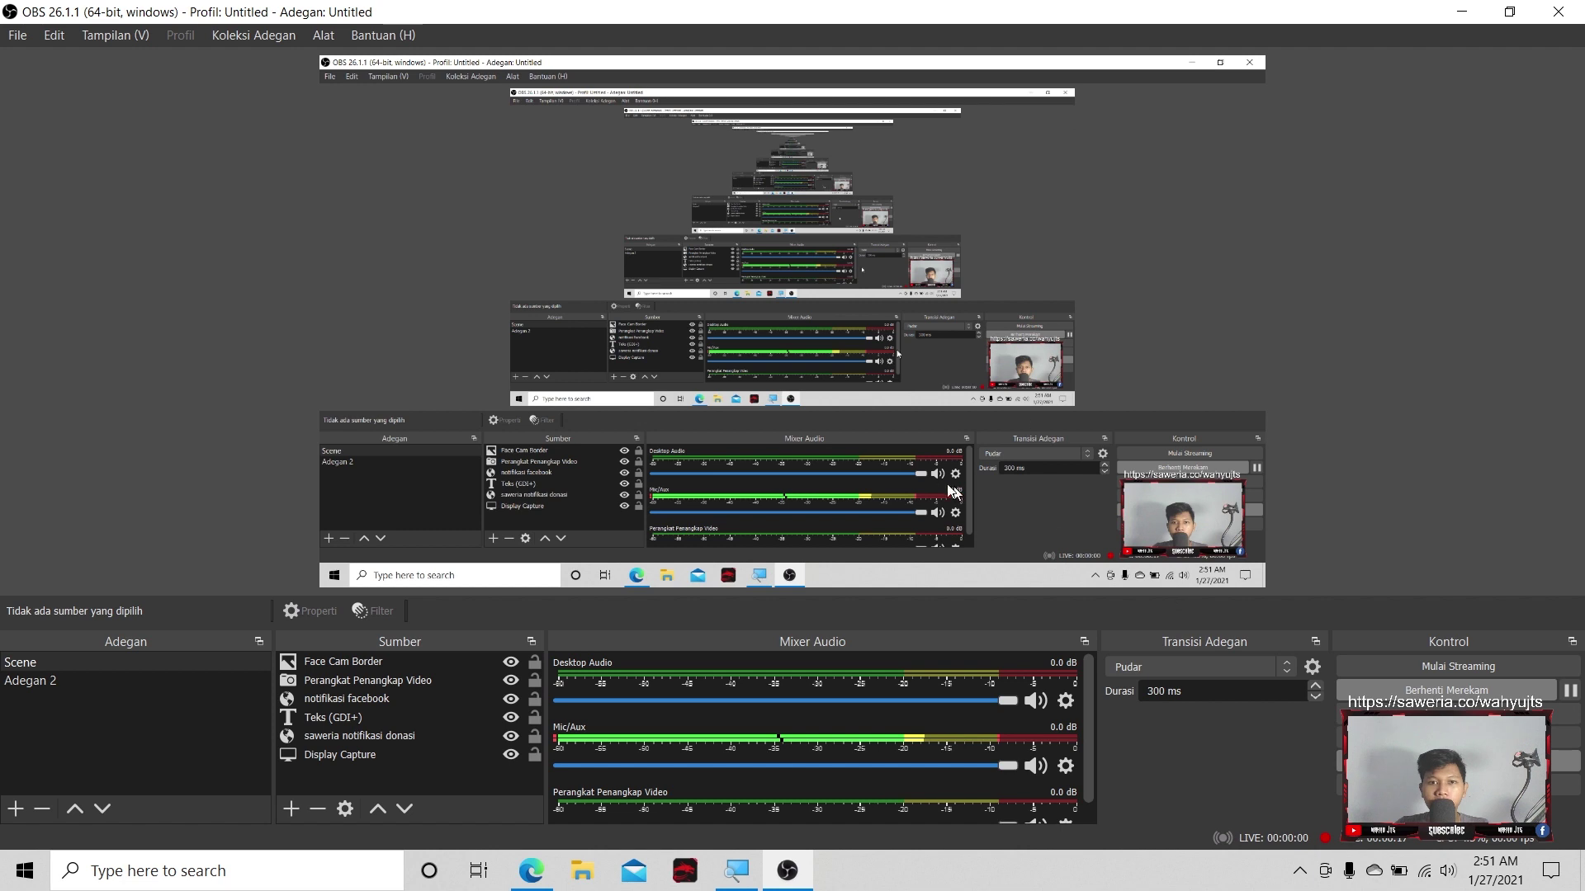
Reopen the settings at the Output section and examine the streaming audio track and rate control options.
click(1445, 761)
click(340, 206)
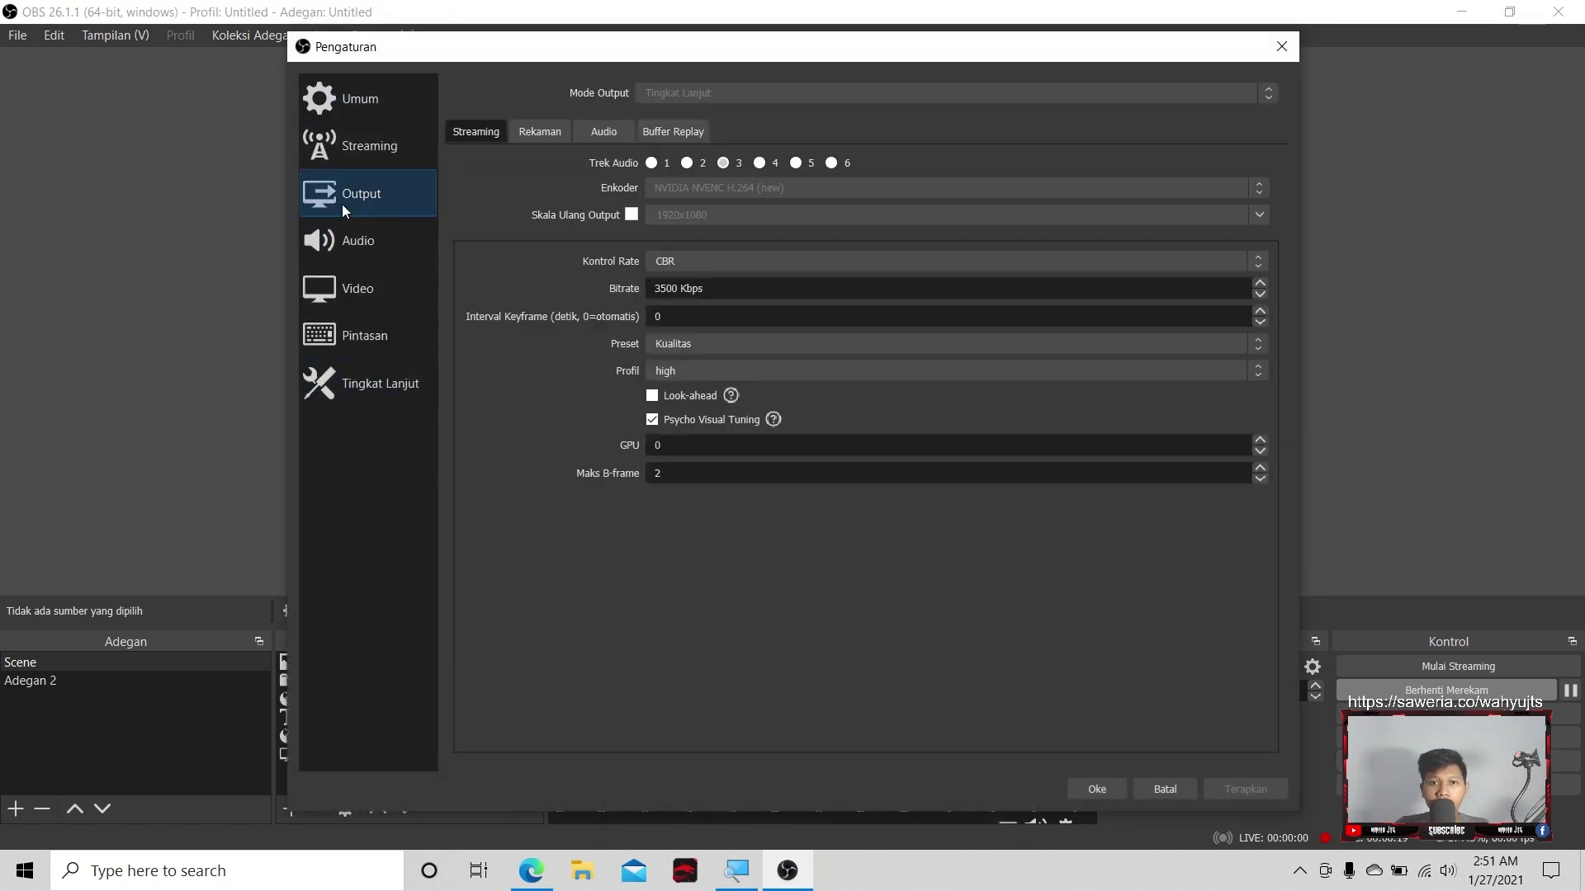
click(723, 162)
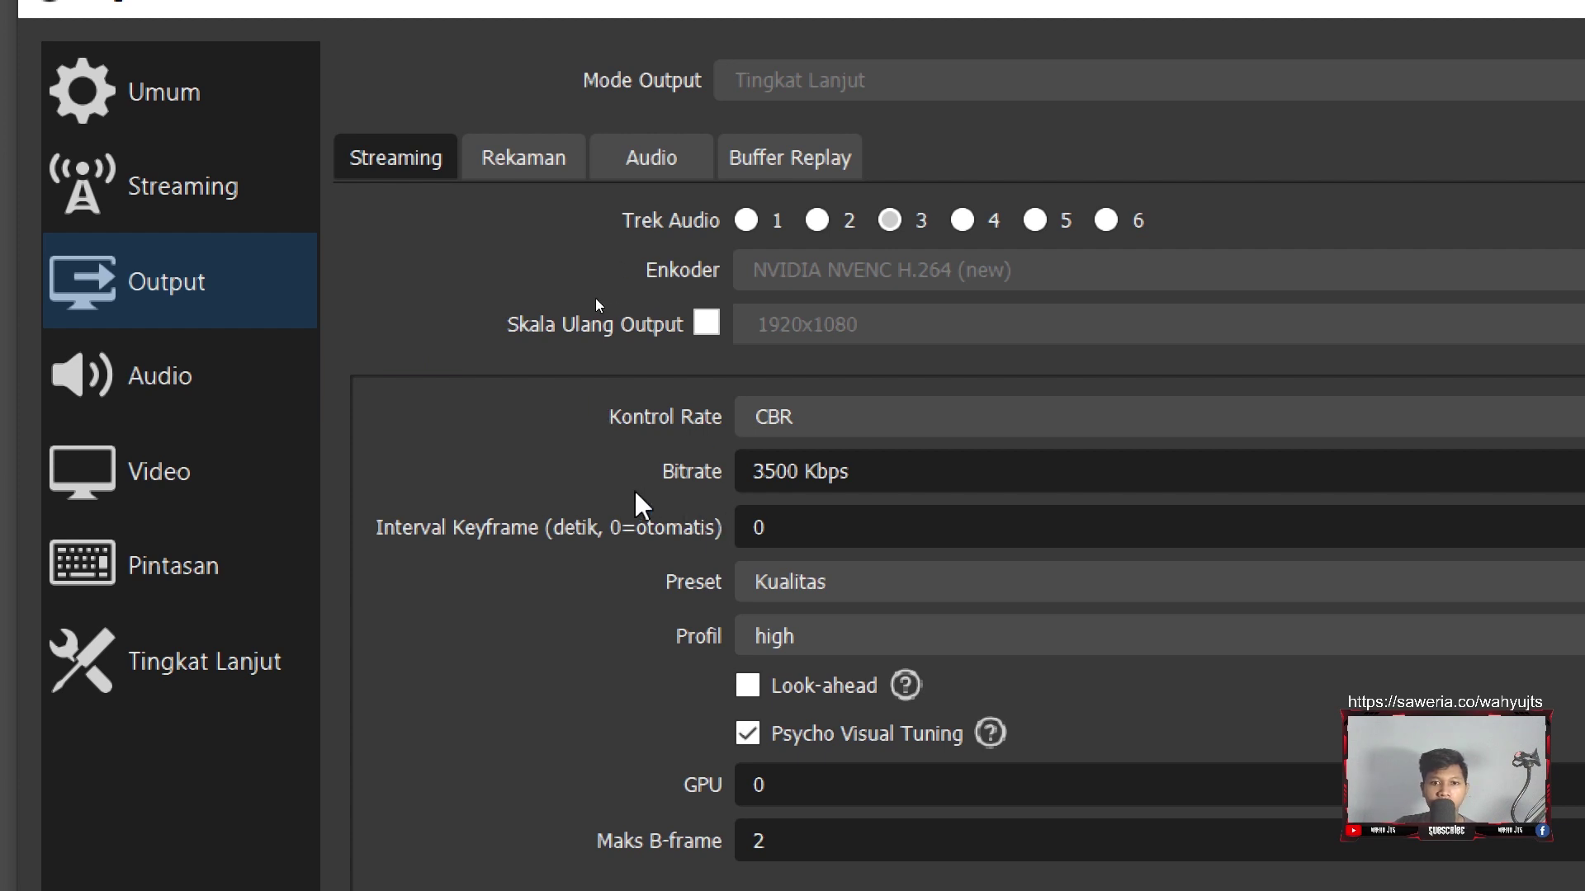
click(825, 419)
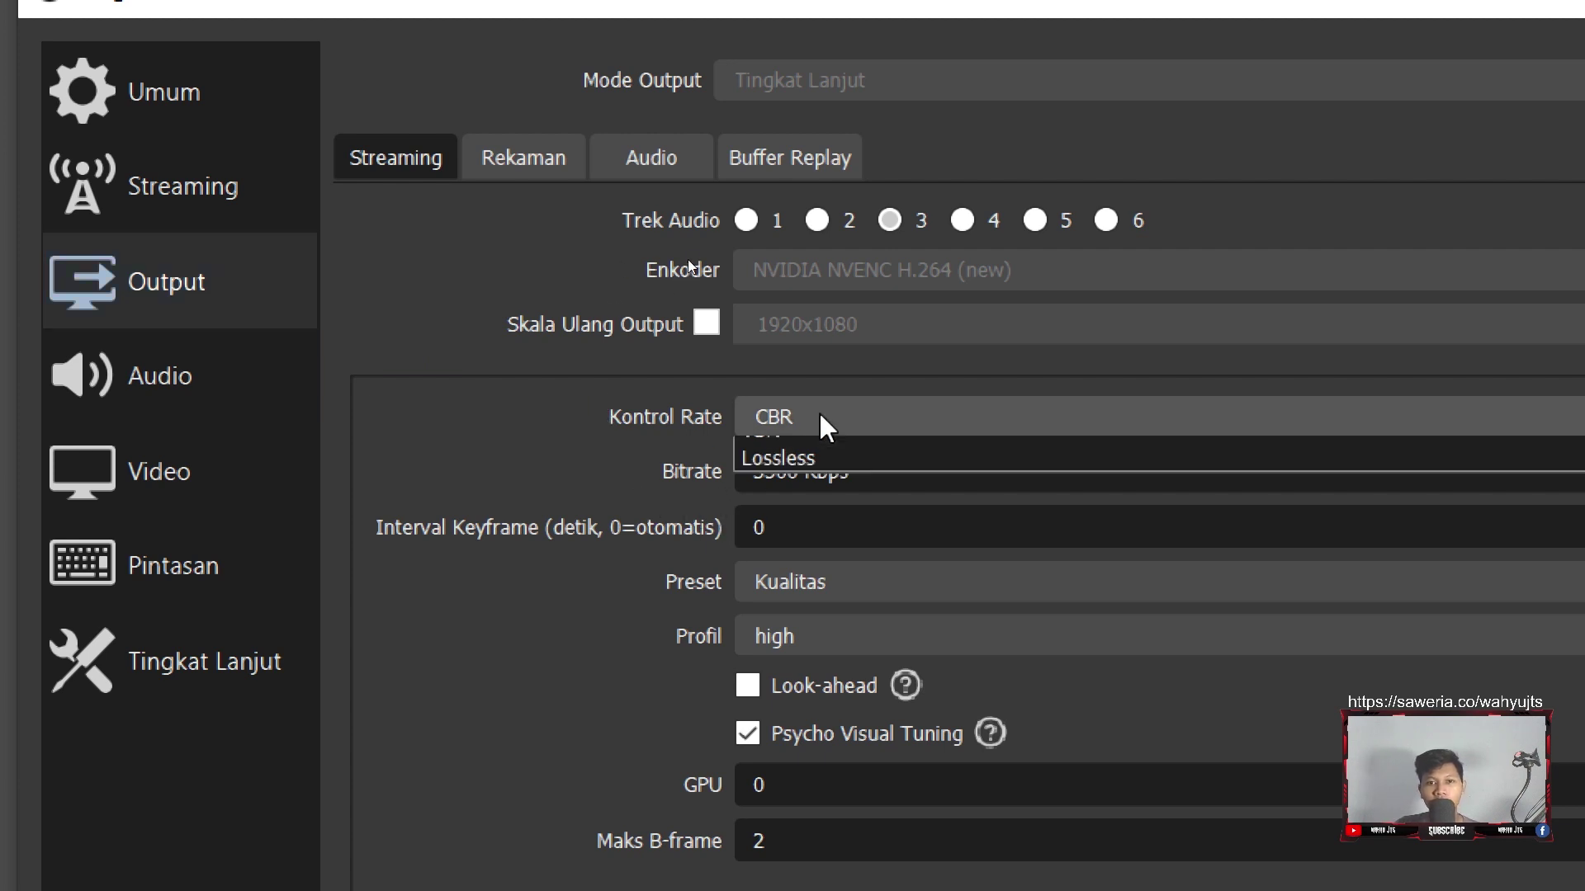
click(813, 430)
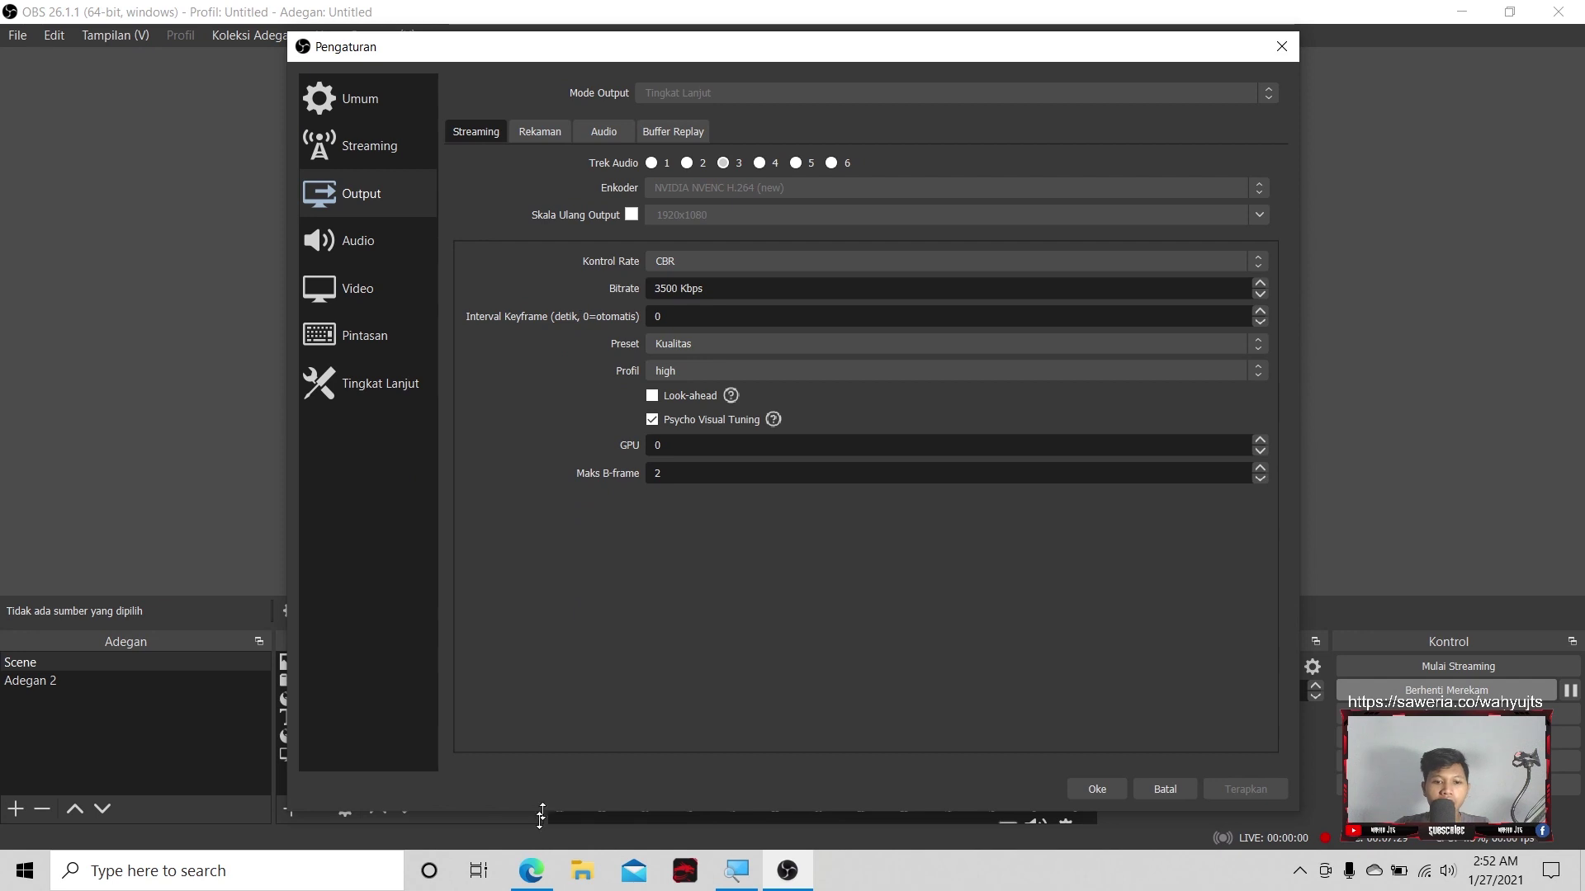
Switch to Microsoft Edge, check the upload speed in the Speedtest result, and return to the OBS Studio output settings.
click(531, 870)
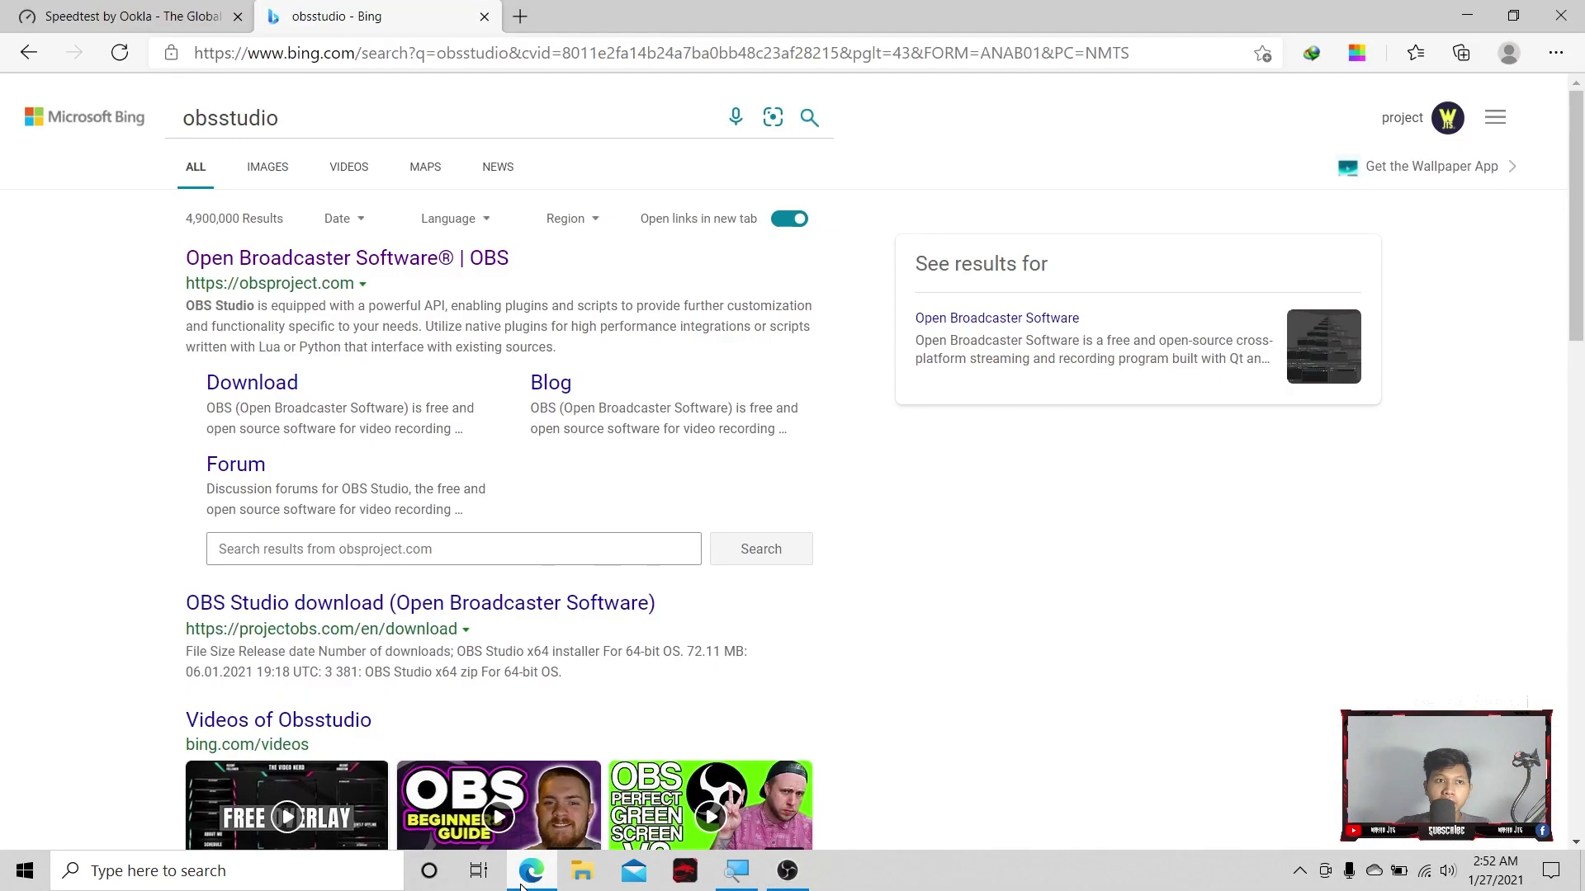
click(152, 8)
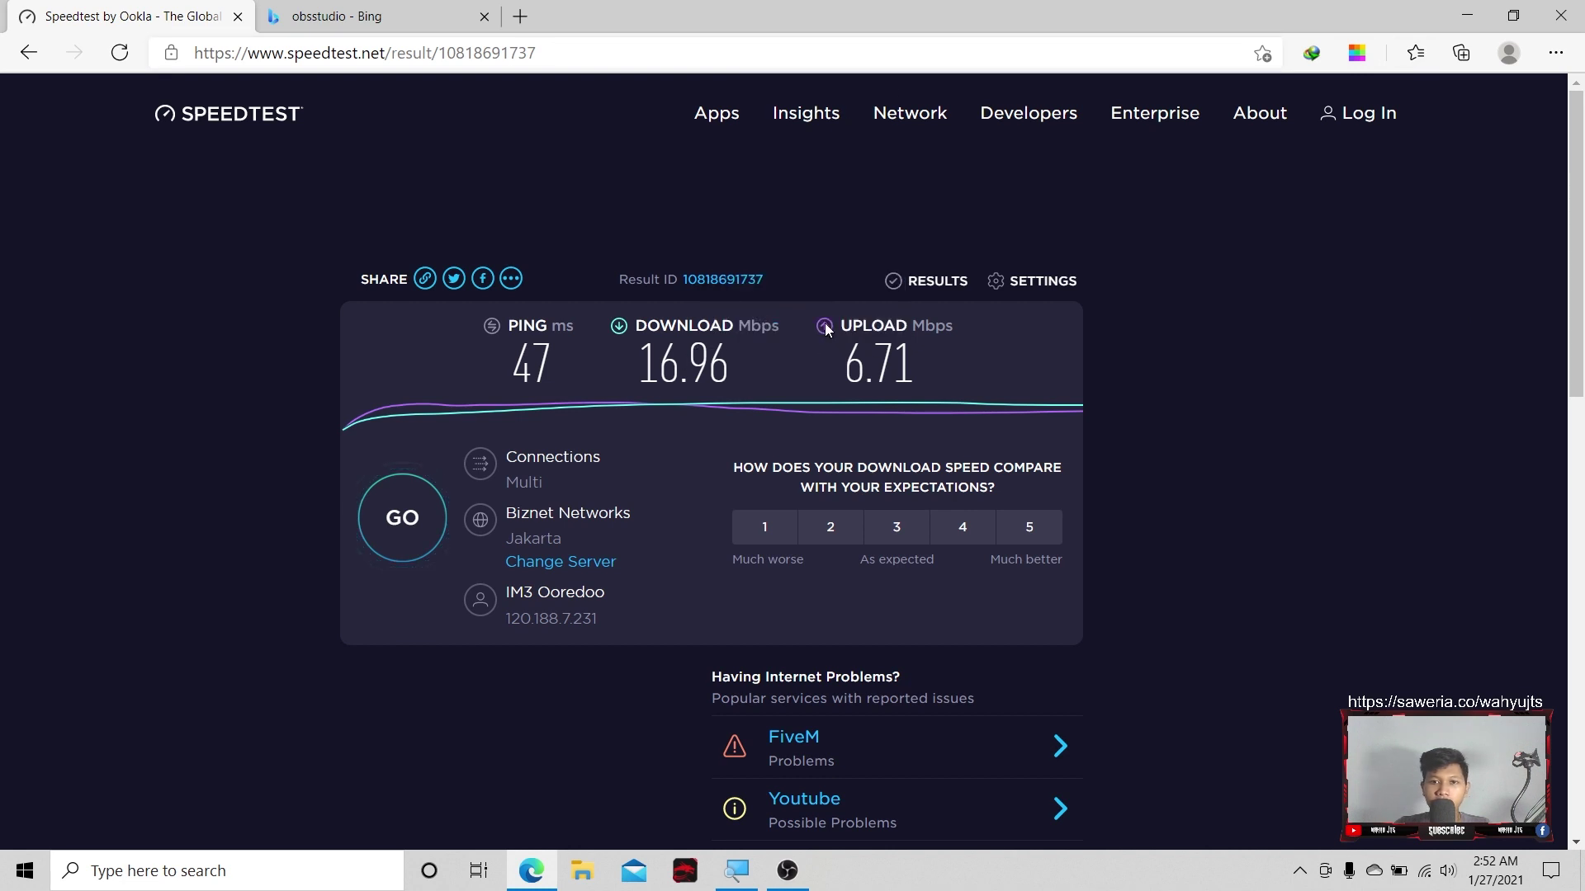
key(alt+Tab)
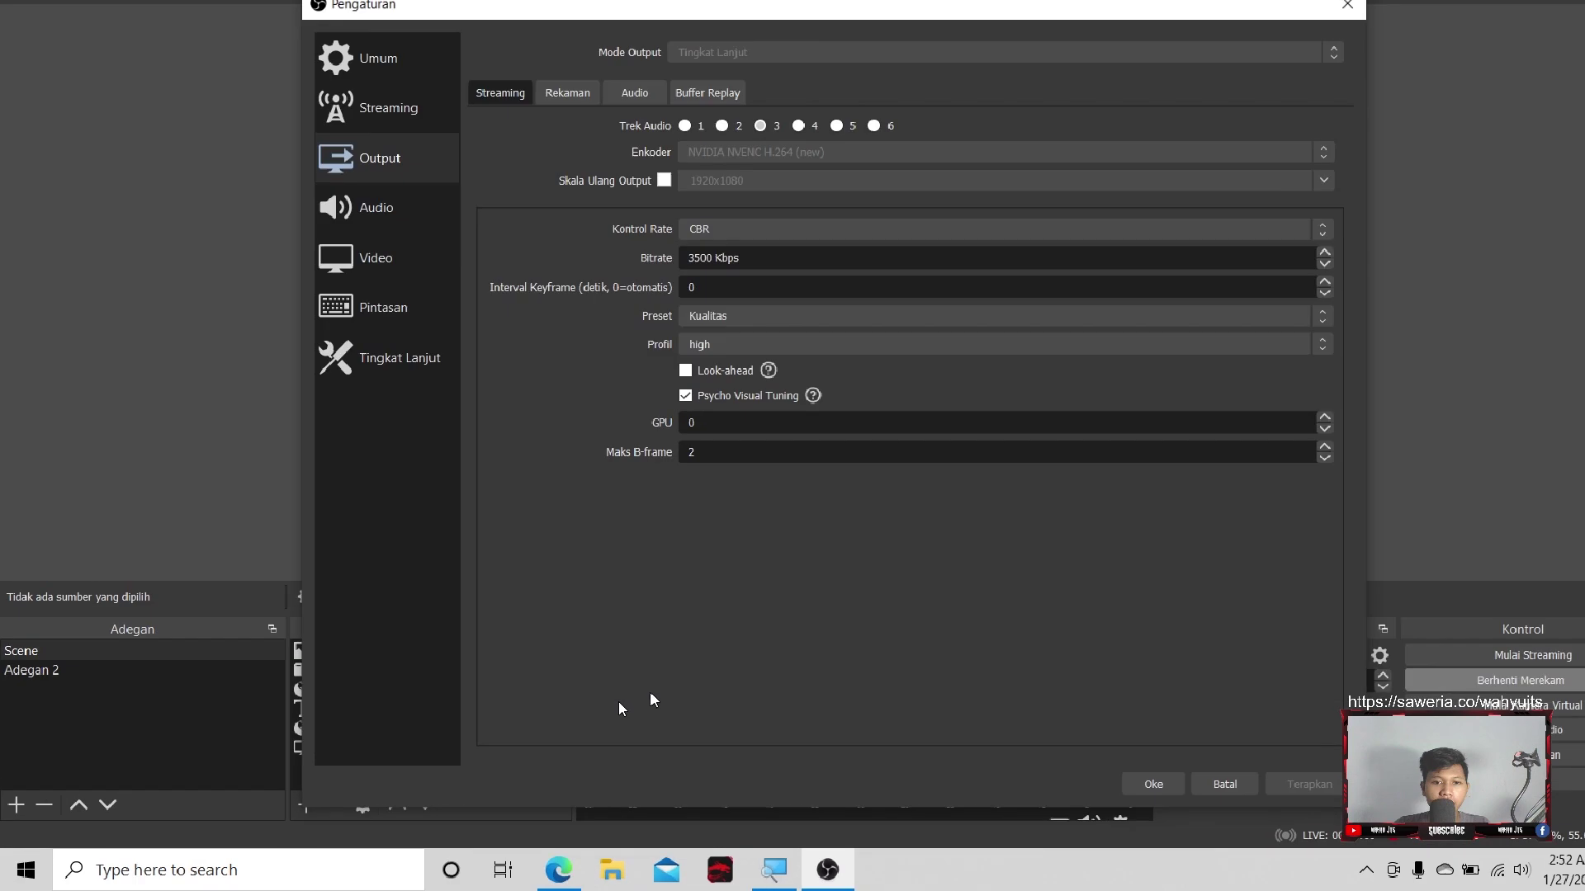
click(558, 870)
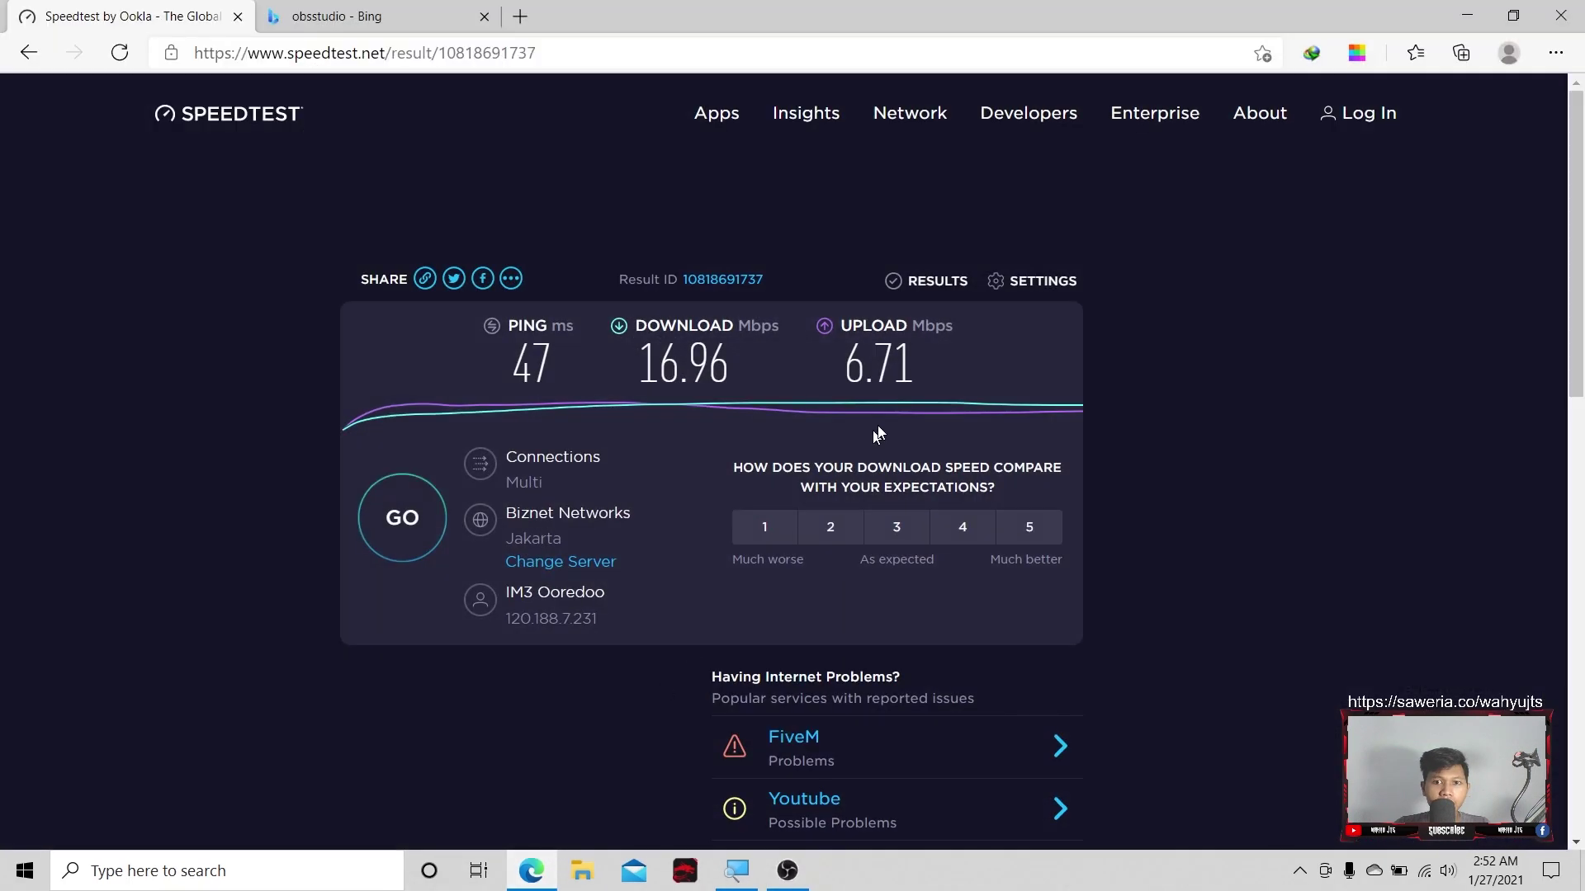
click(1467, 16)
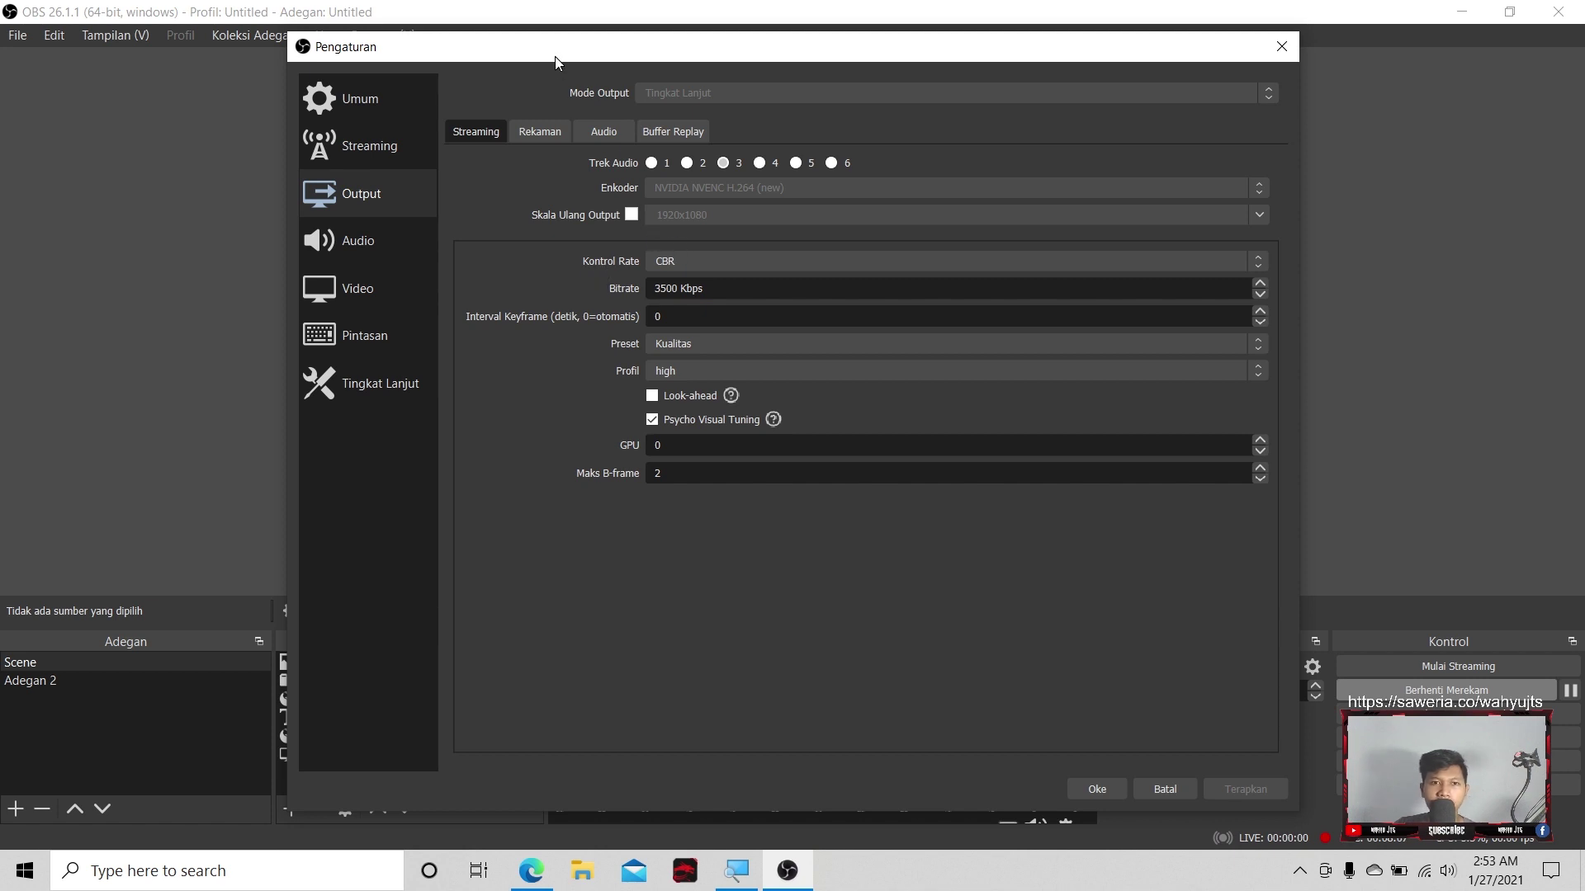
Look through the encoder presets in the streaming output settings, keeping Kualitas selected.
drag(556, 60, 568, 52)
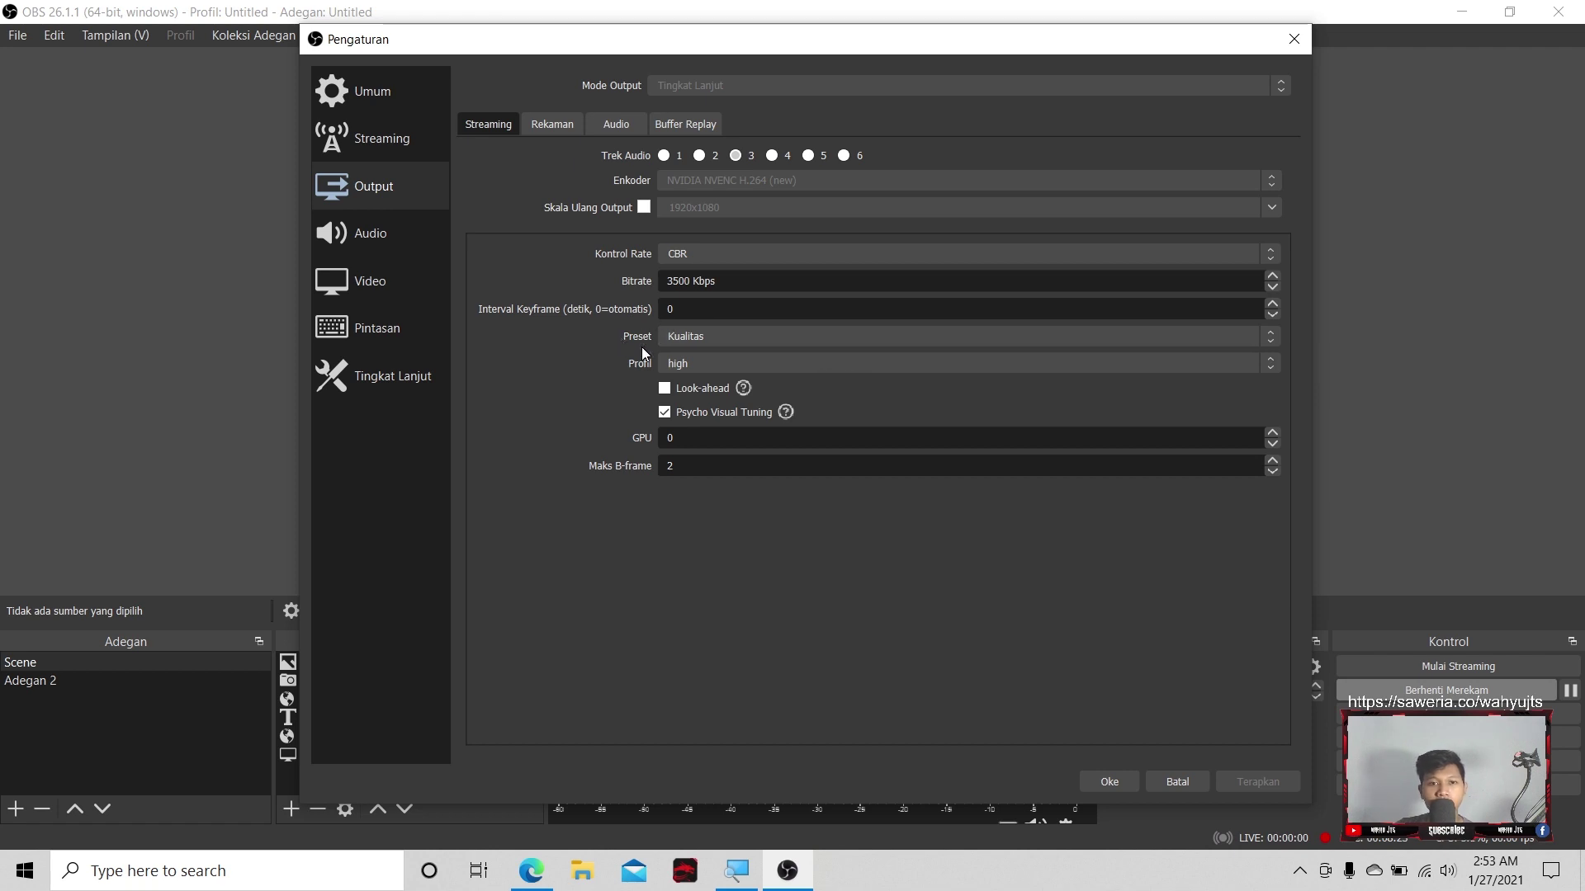
click(697, 331)
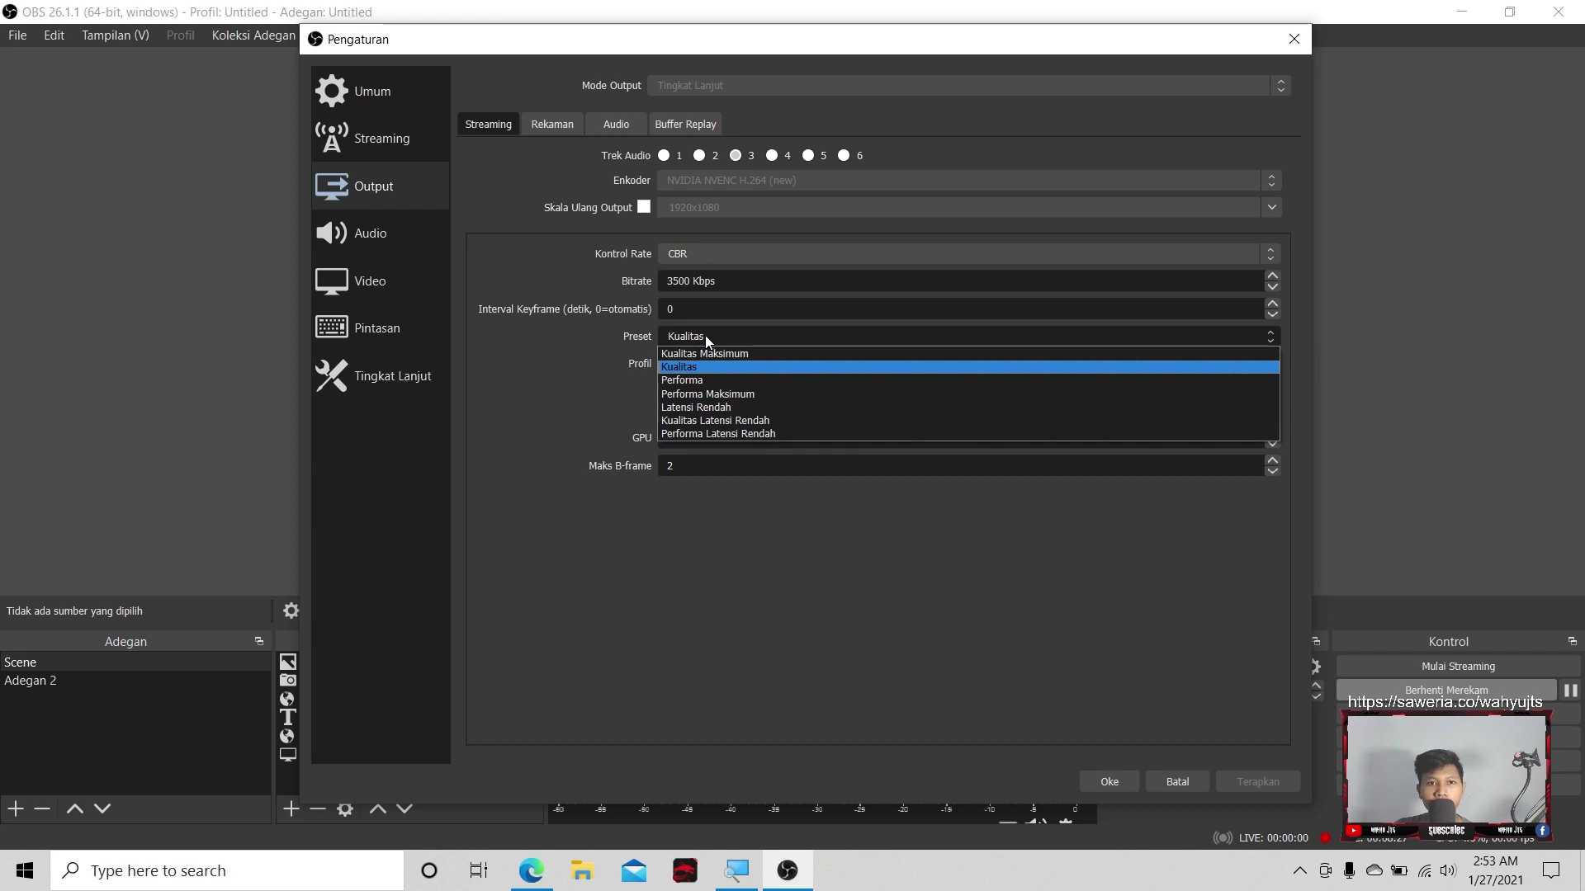
click(672, 369)
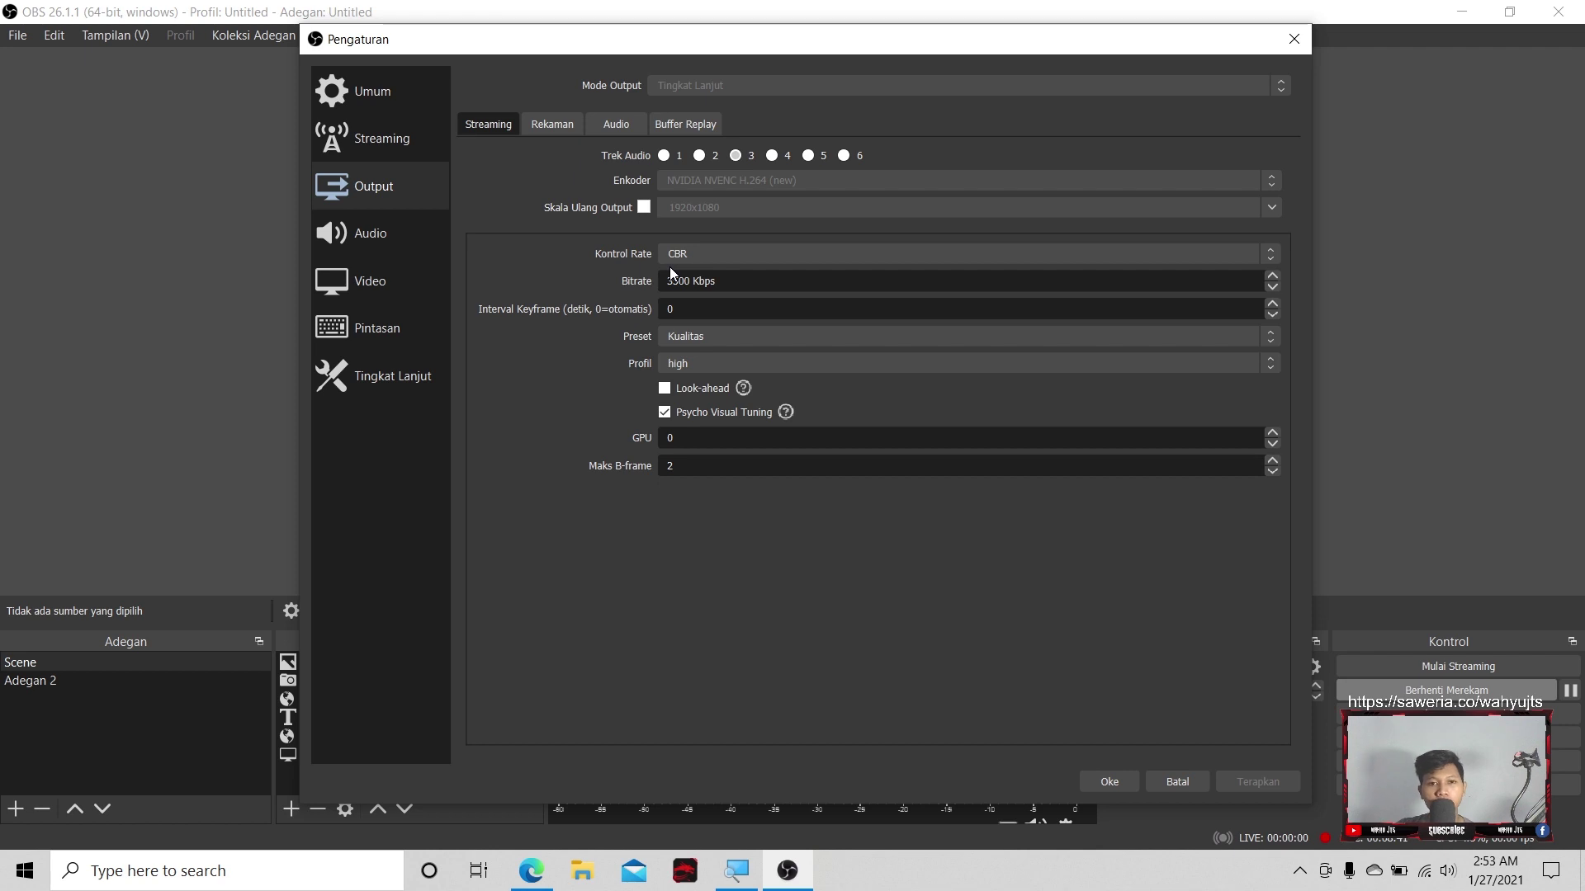
click(691, 363)
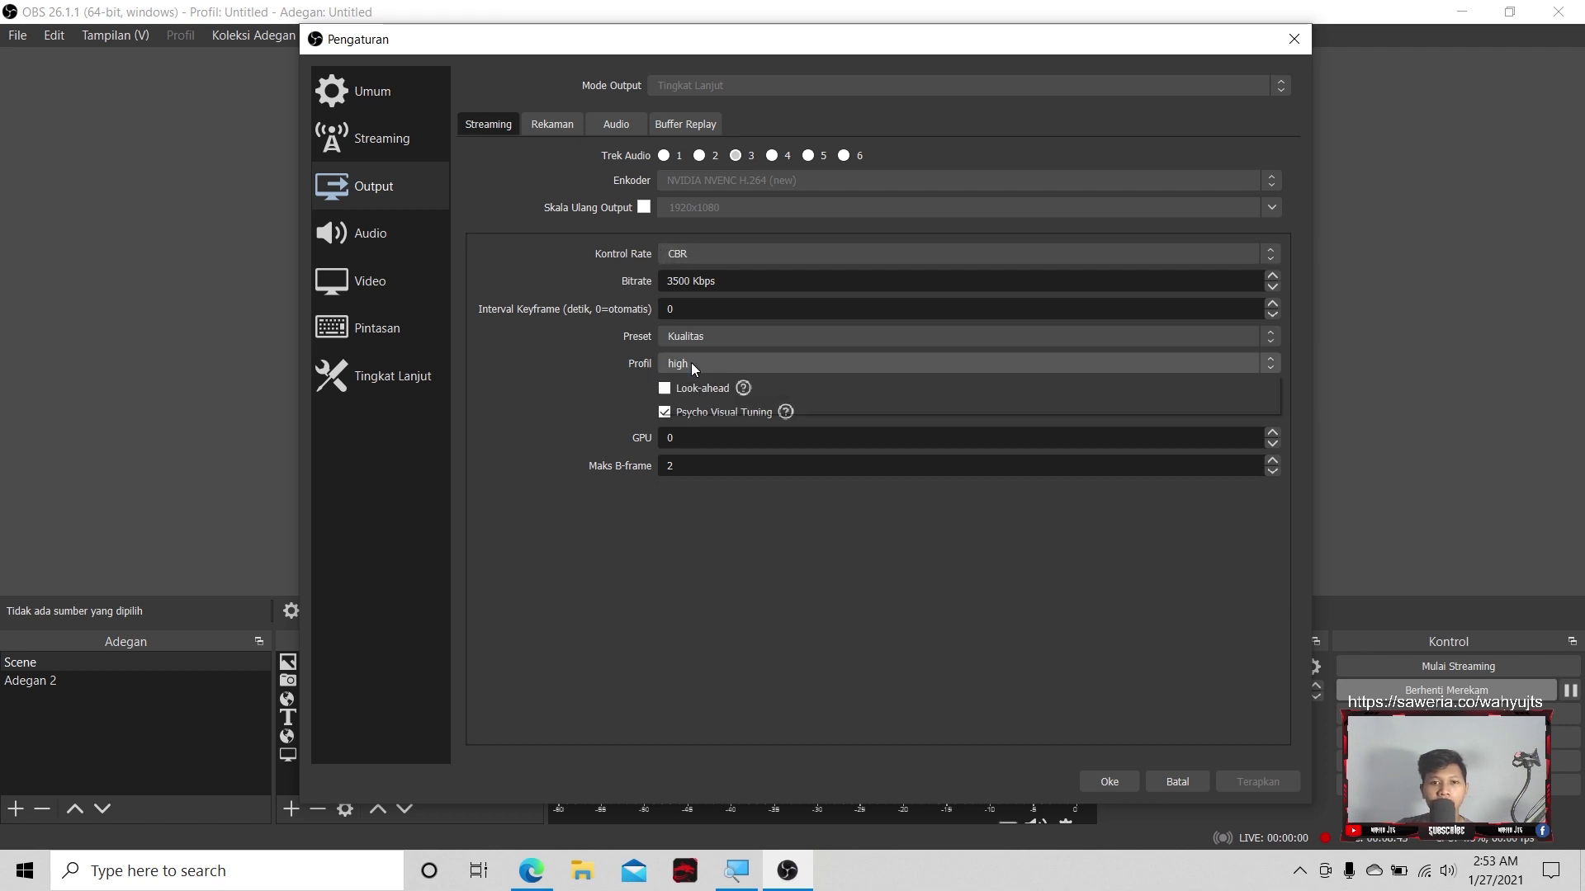
click(691, 369)
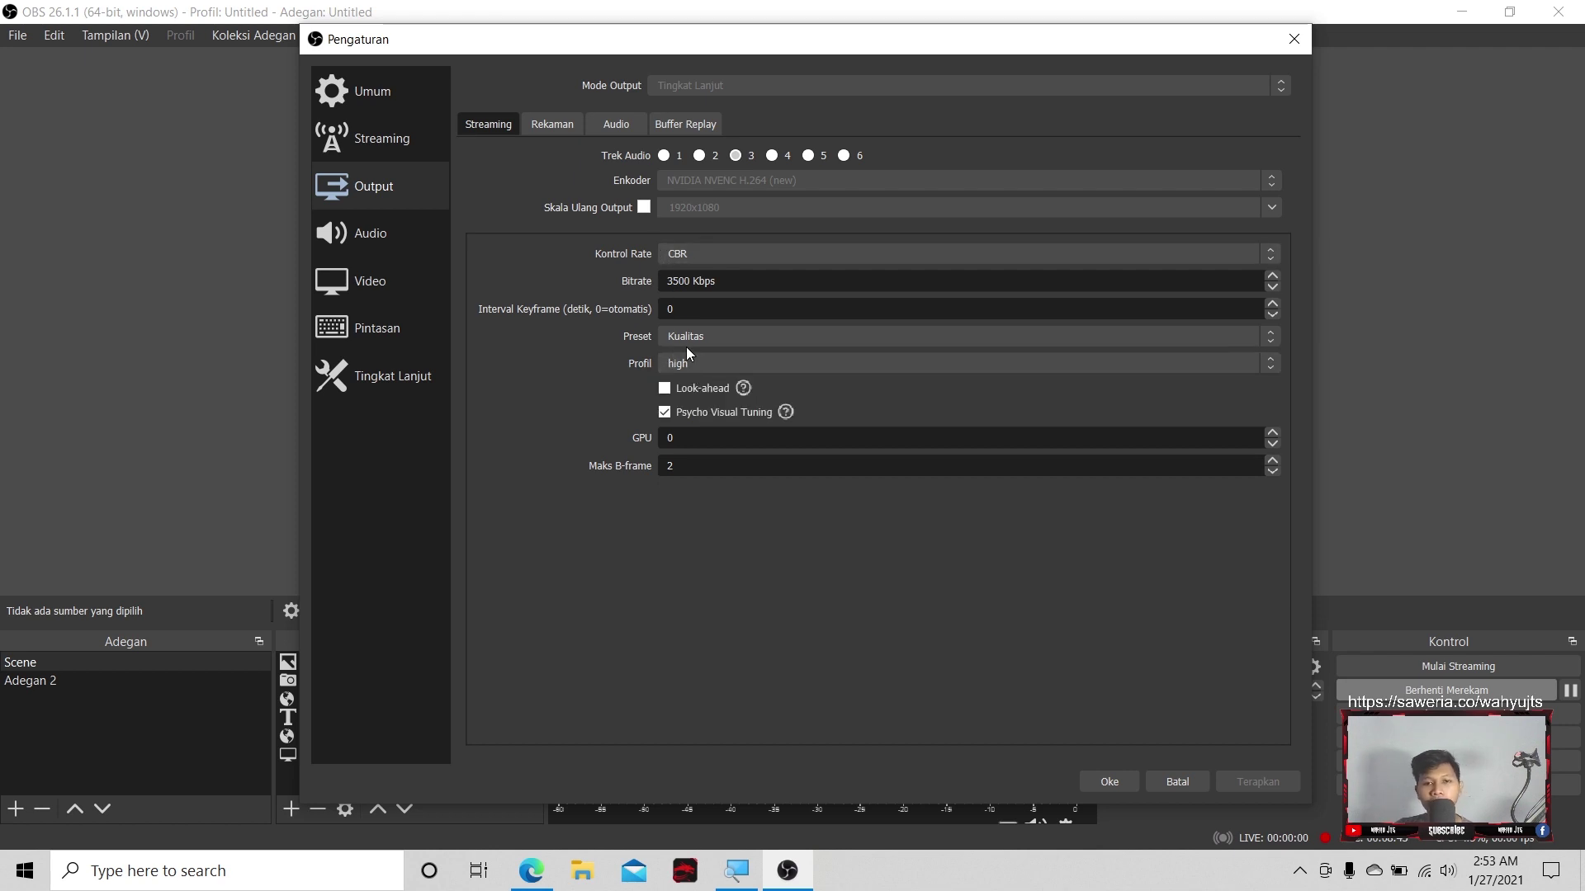
click(693, 343)
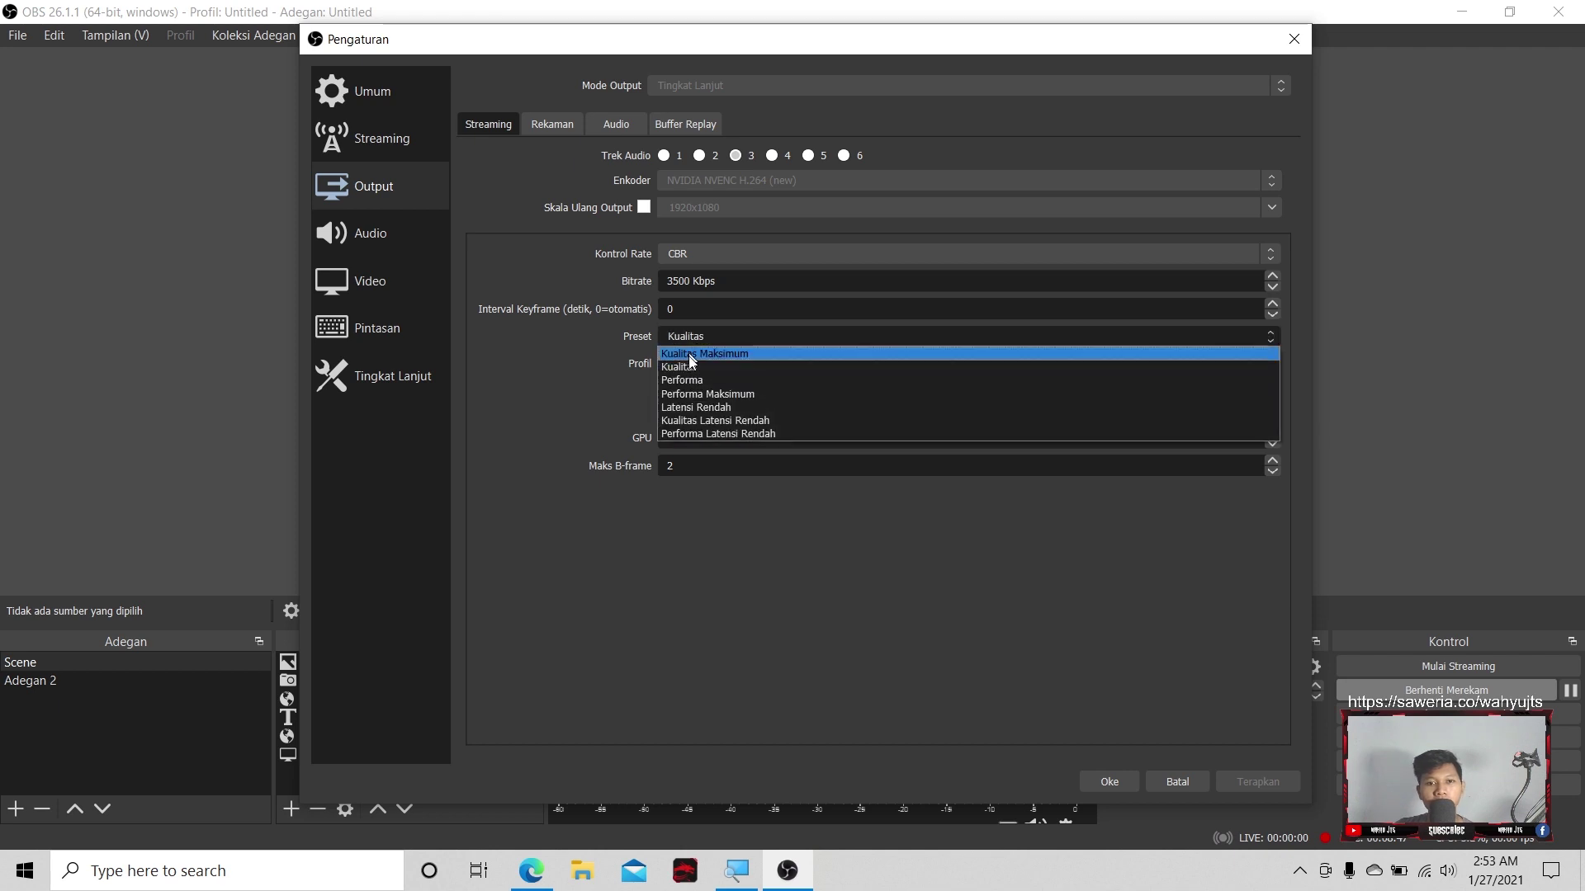
click(693, 340)
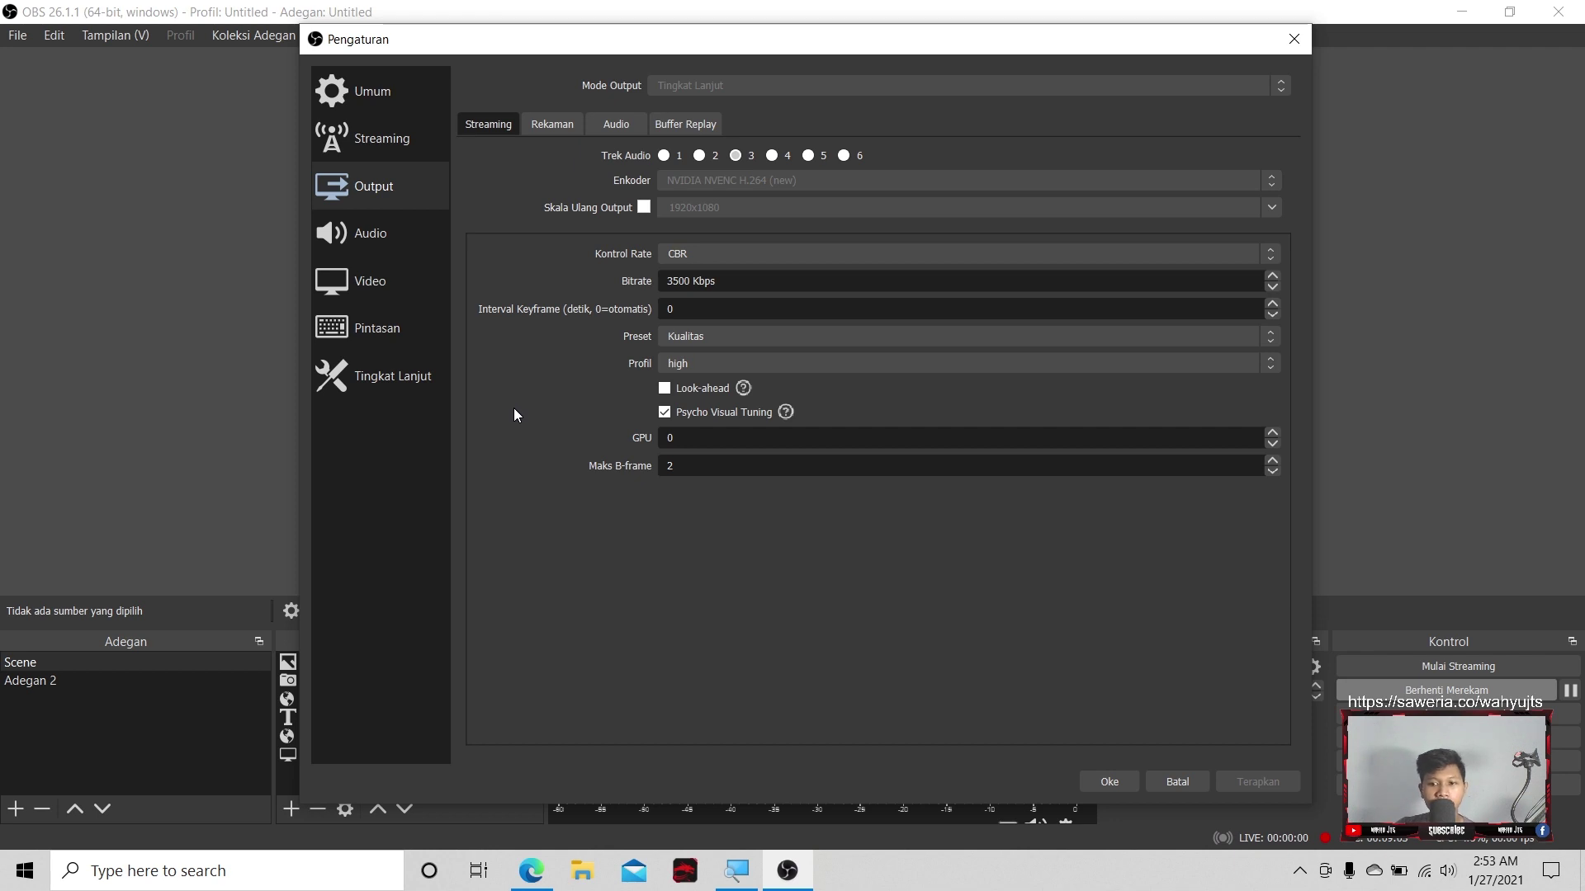
Look through the encoder profile options in the streaming output settings and choose high.
drag(554, 49, 542, 32)
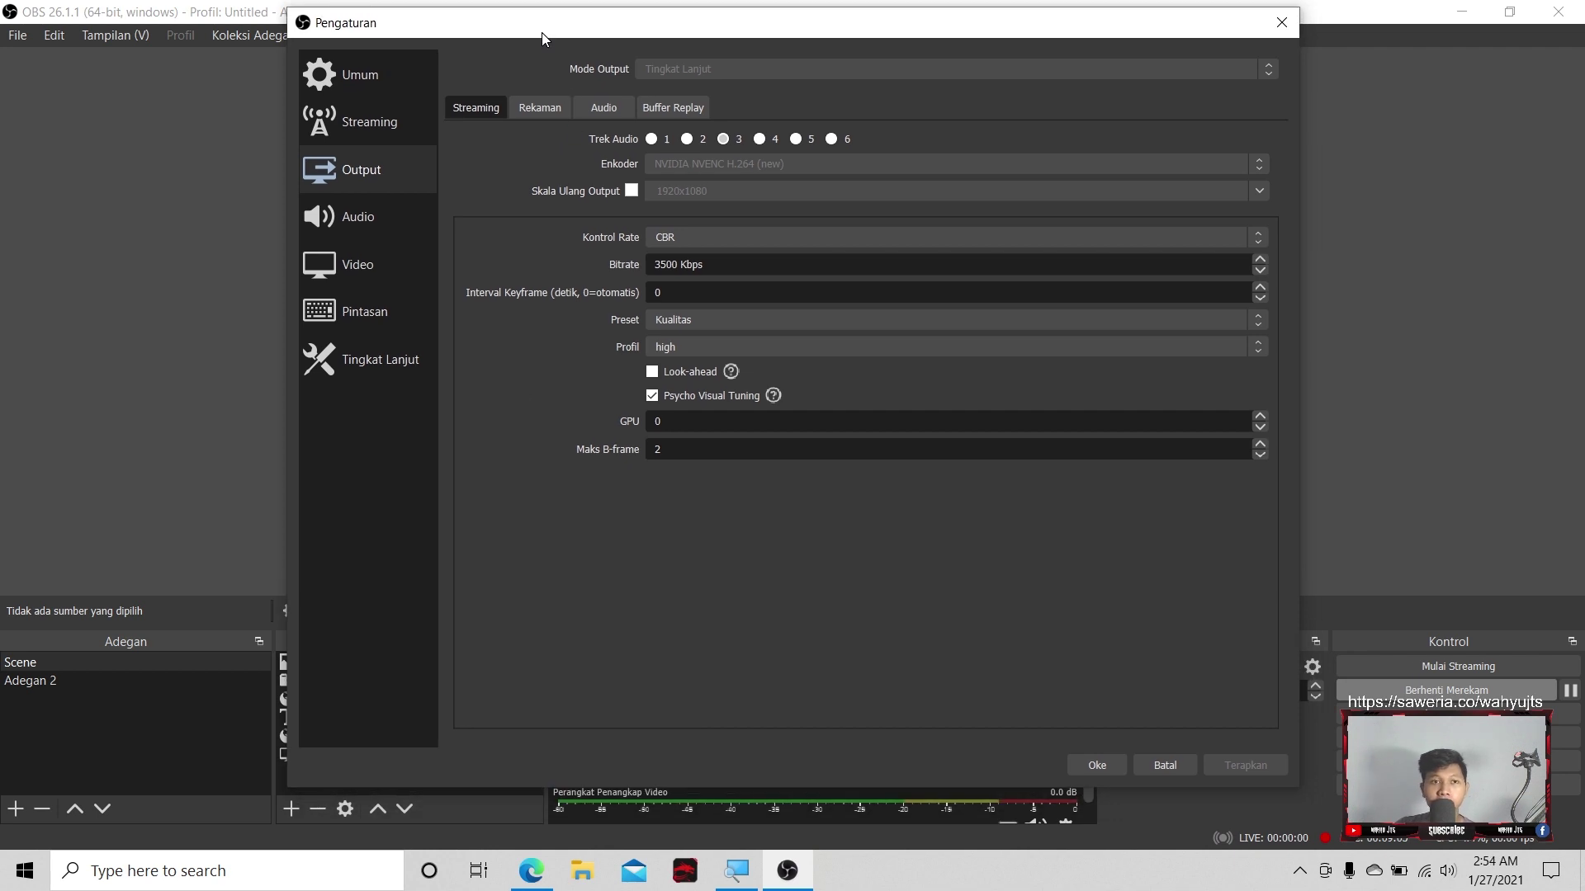
click(699, 350)
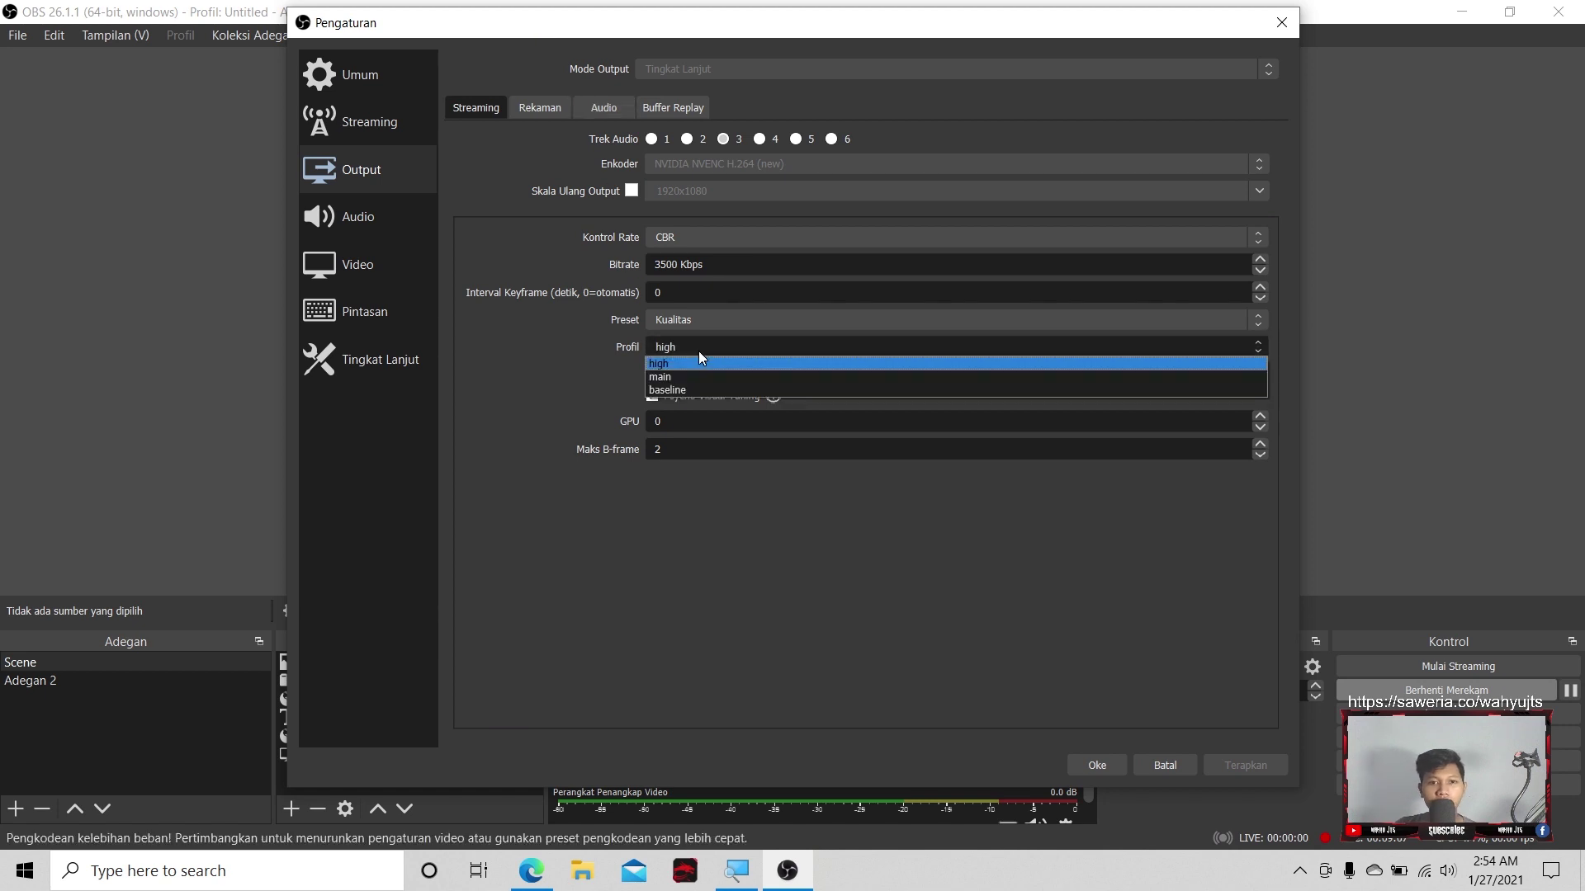
click(699, 350)
click(698, 350)
click(691, 359)
click(687, 349)
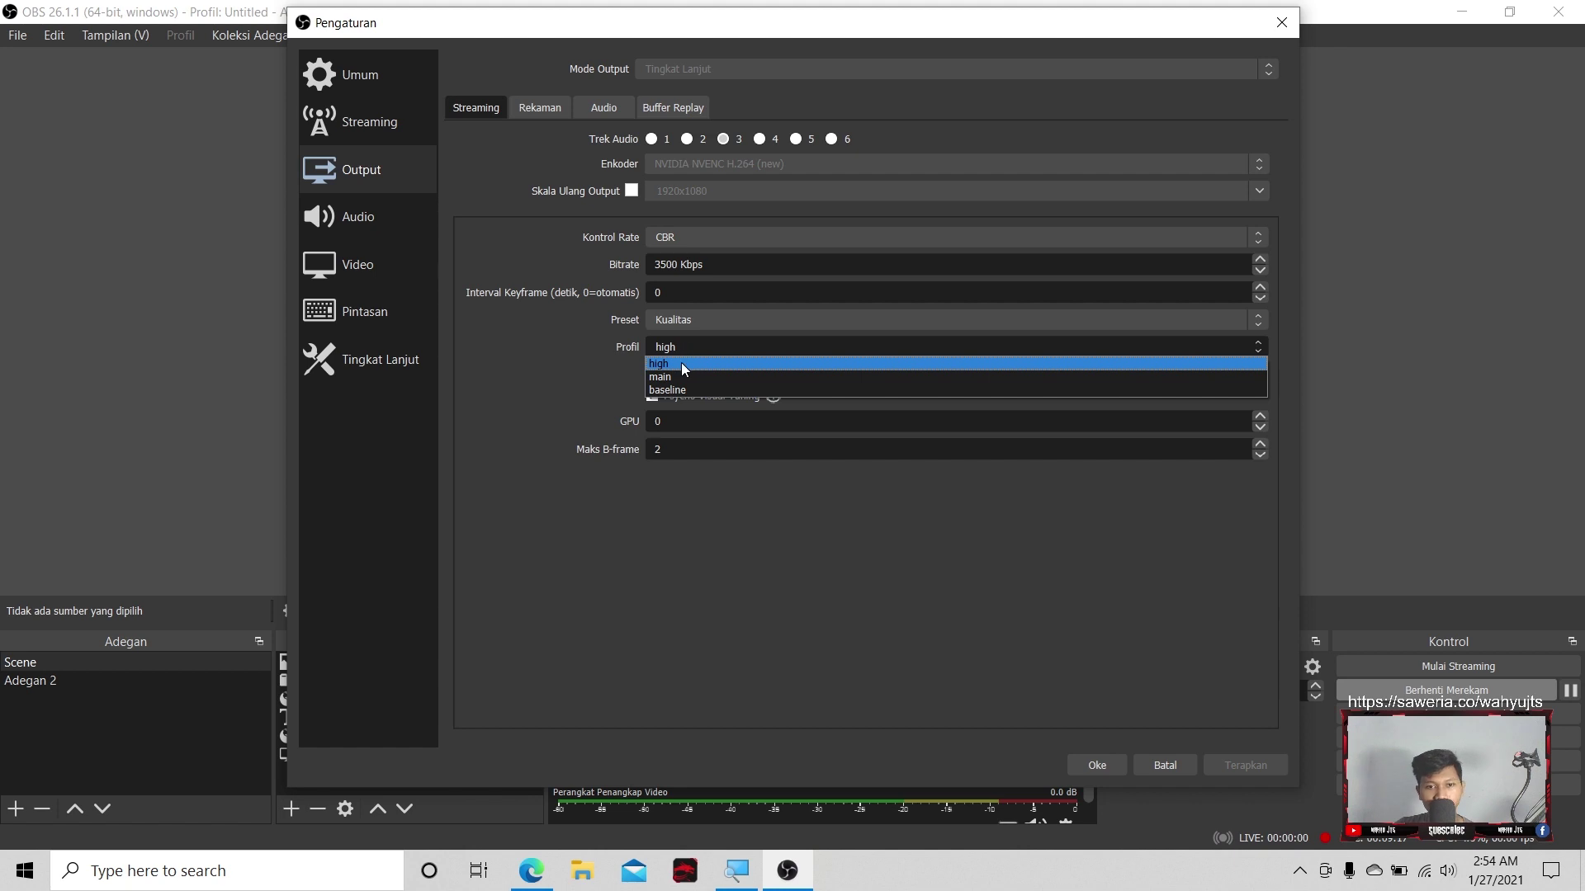
click(681, 363)
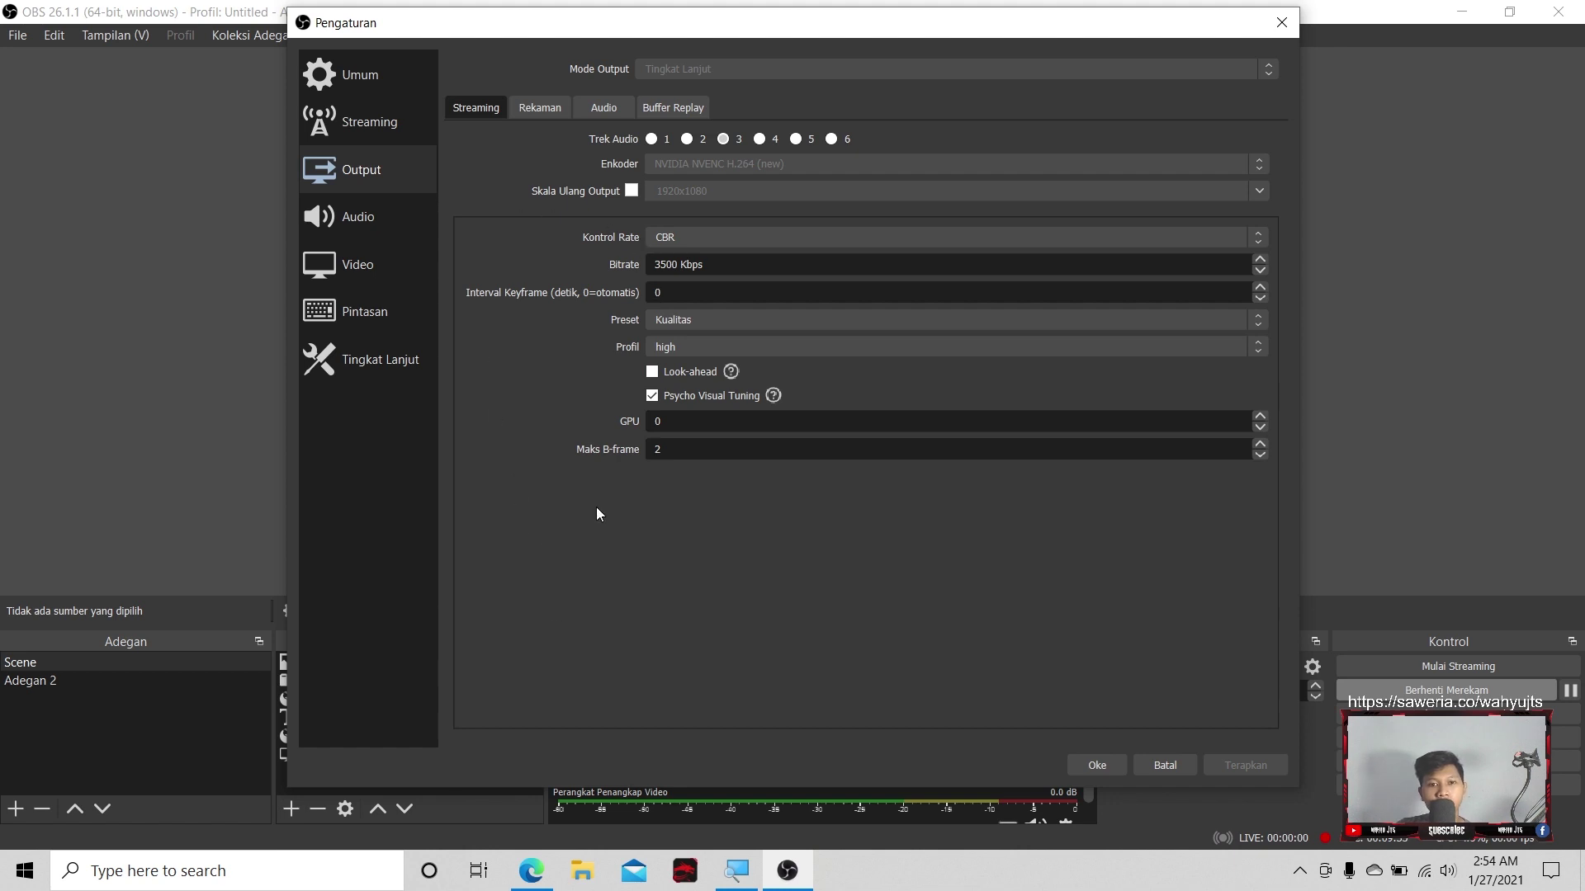
Glance at the Speedtest result in Microsoft Edge again and return to OBS Studio.
click(533, 874)
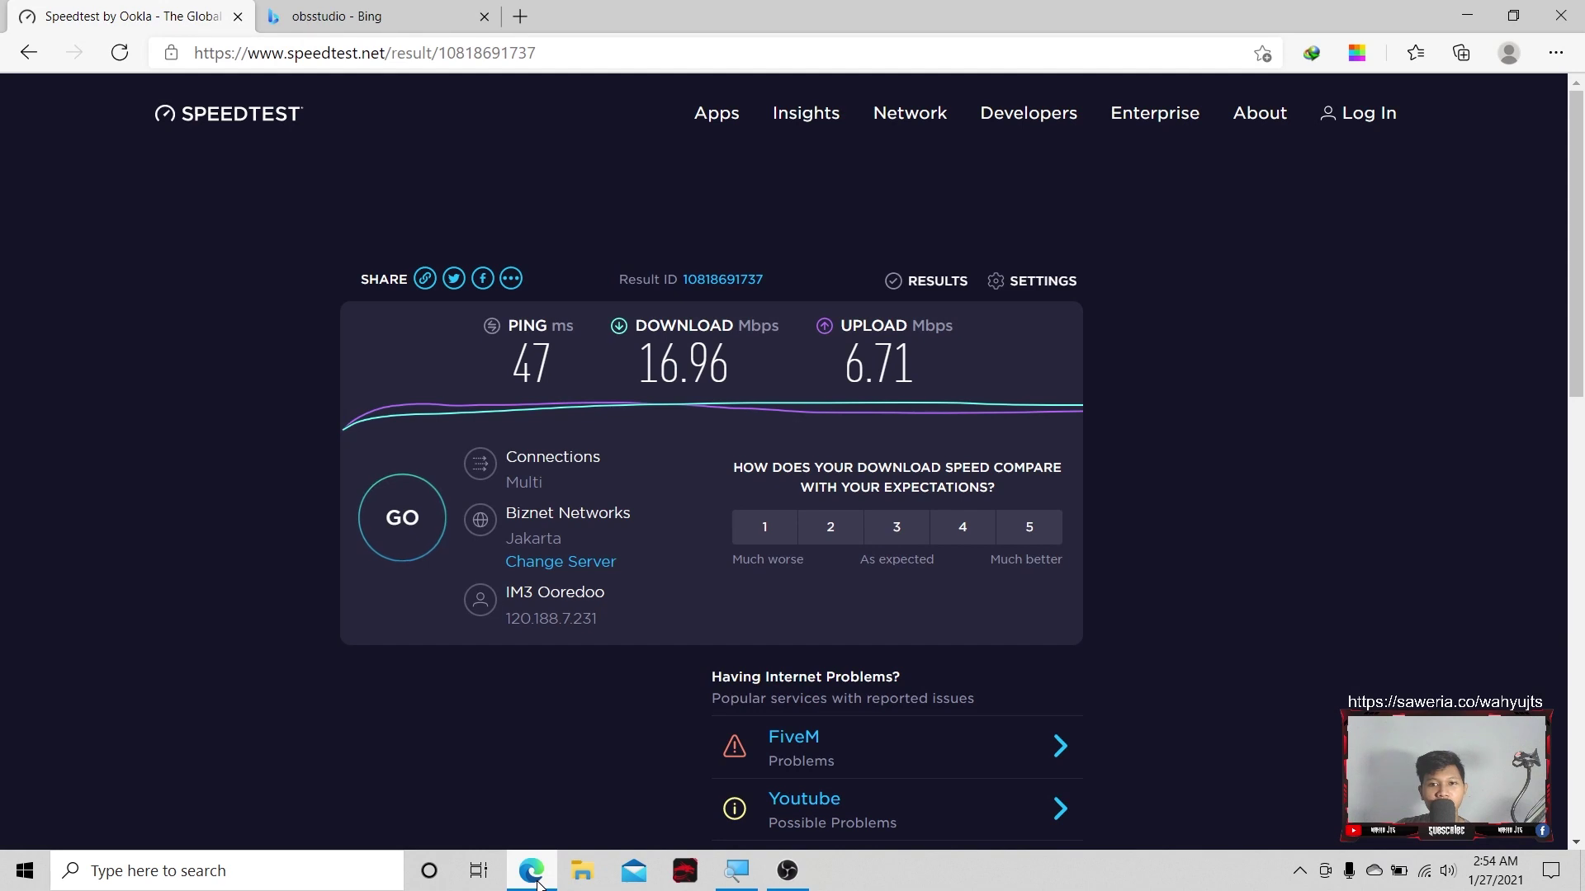
click(537, 879)
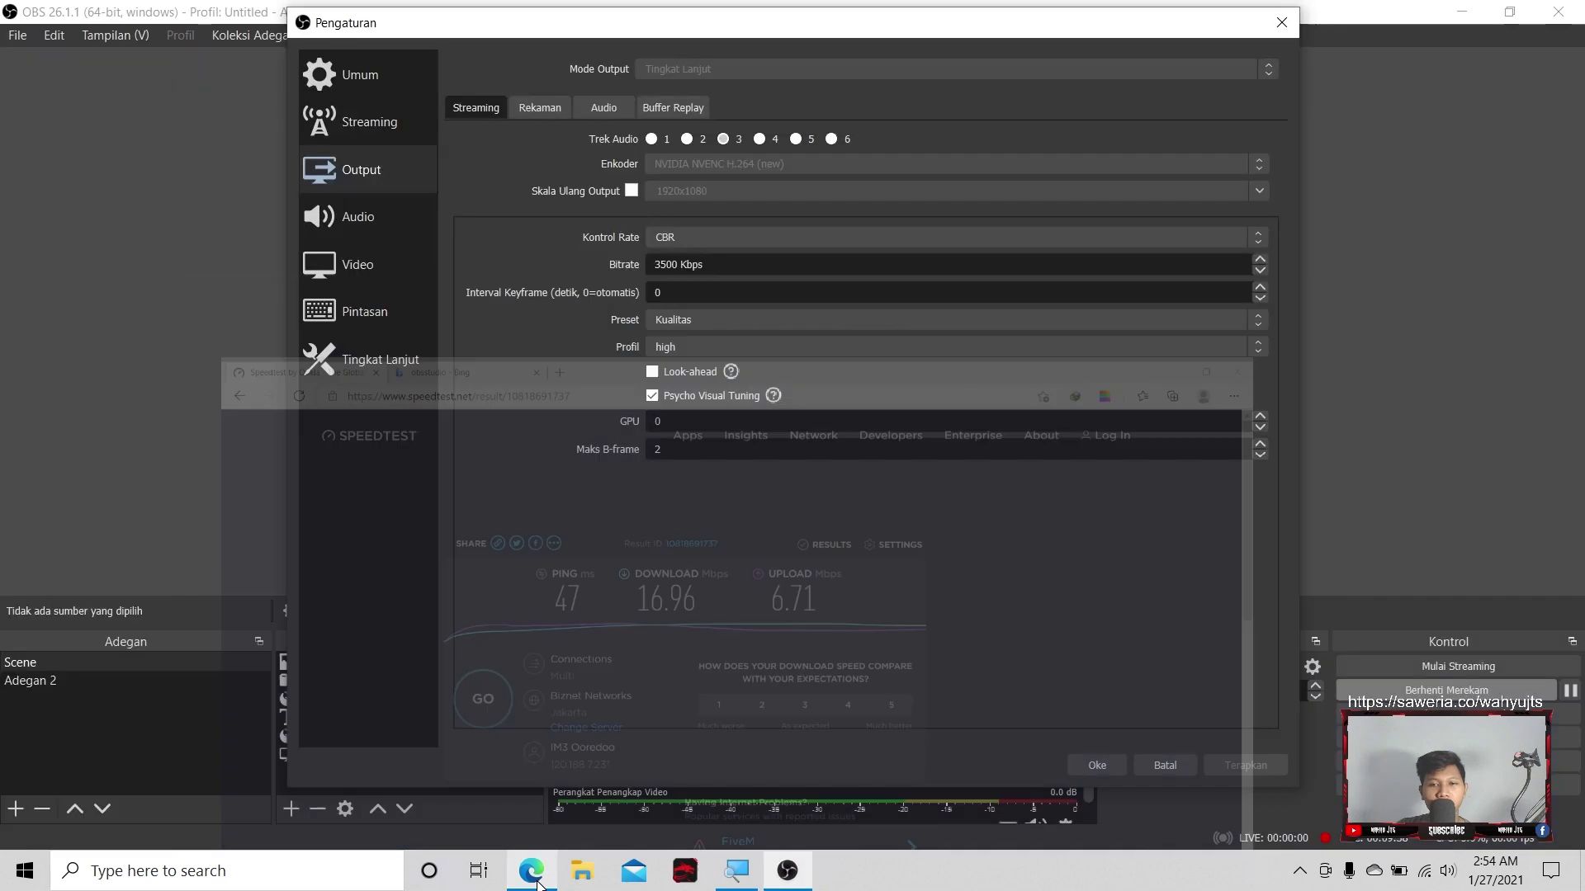
Toggle Psycho Visual Tuning off and back on in the streaming output settings.
click(652, 395)
click(652, 395)
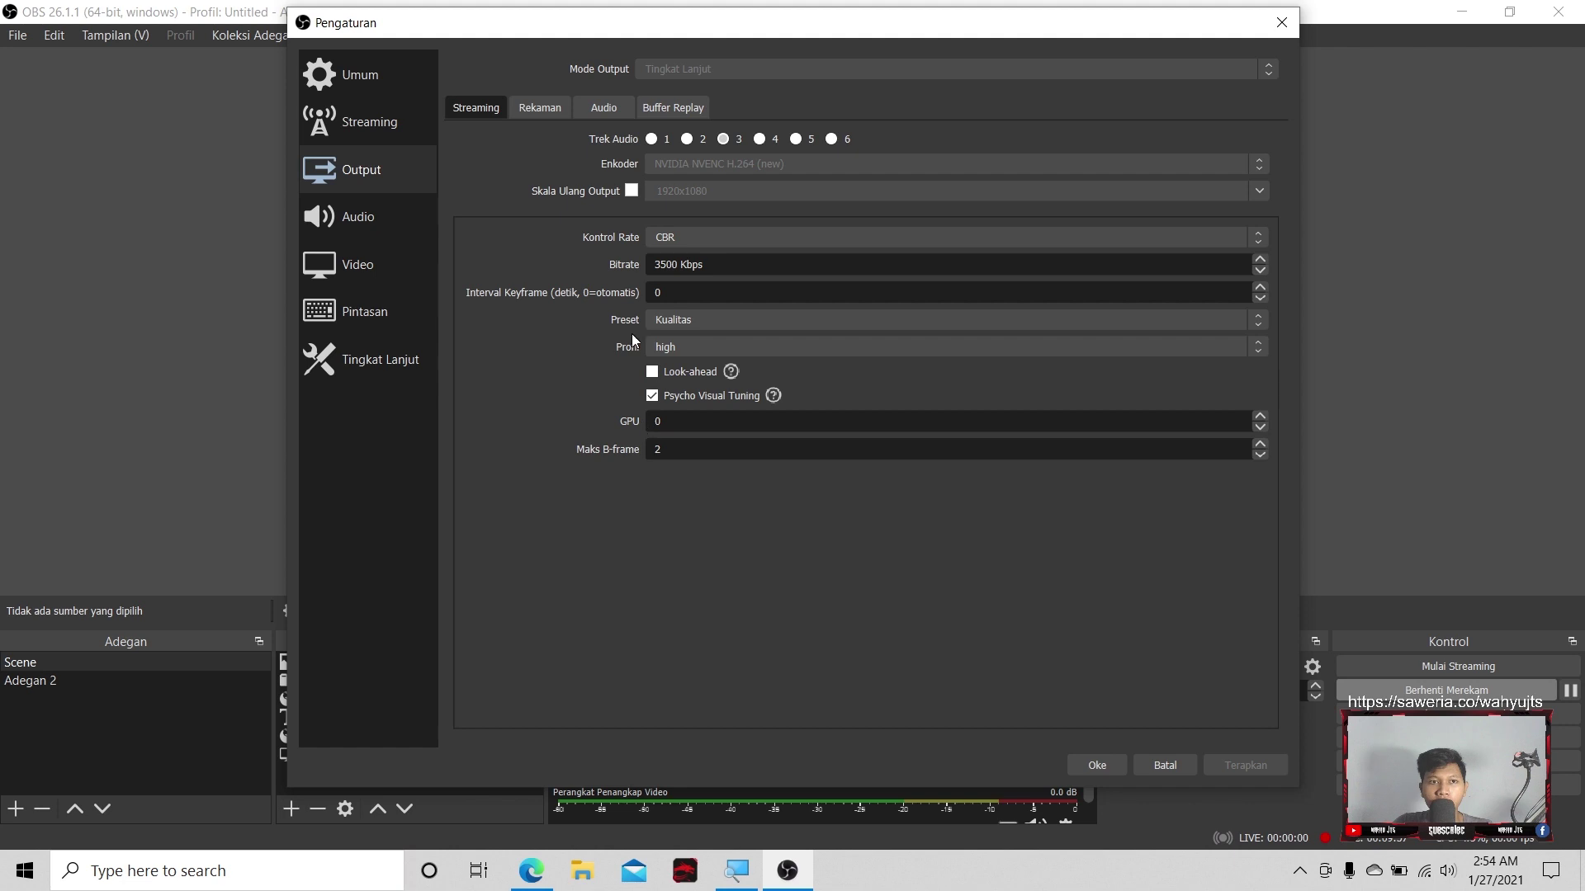
drag(551, 31, 558, 24)
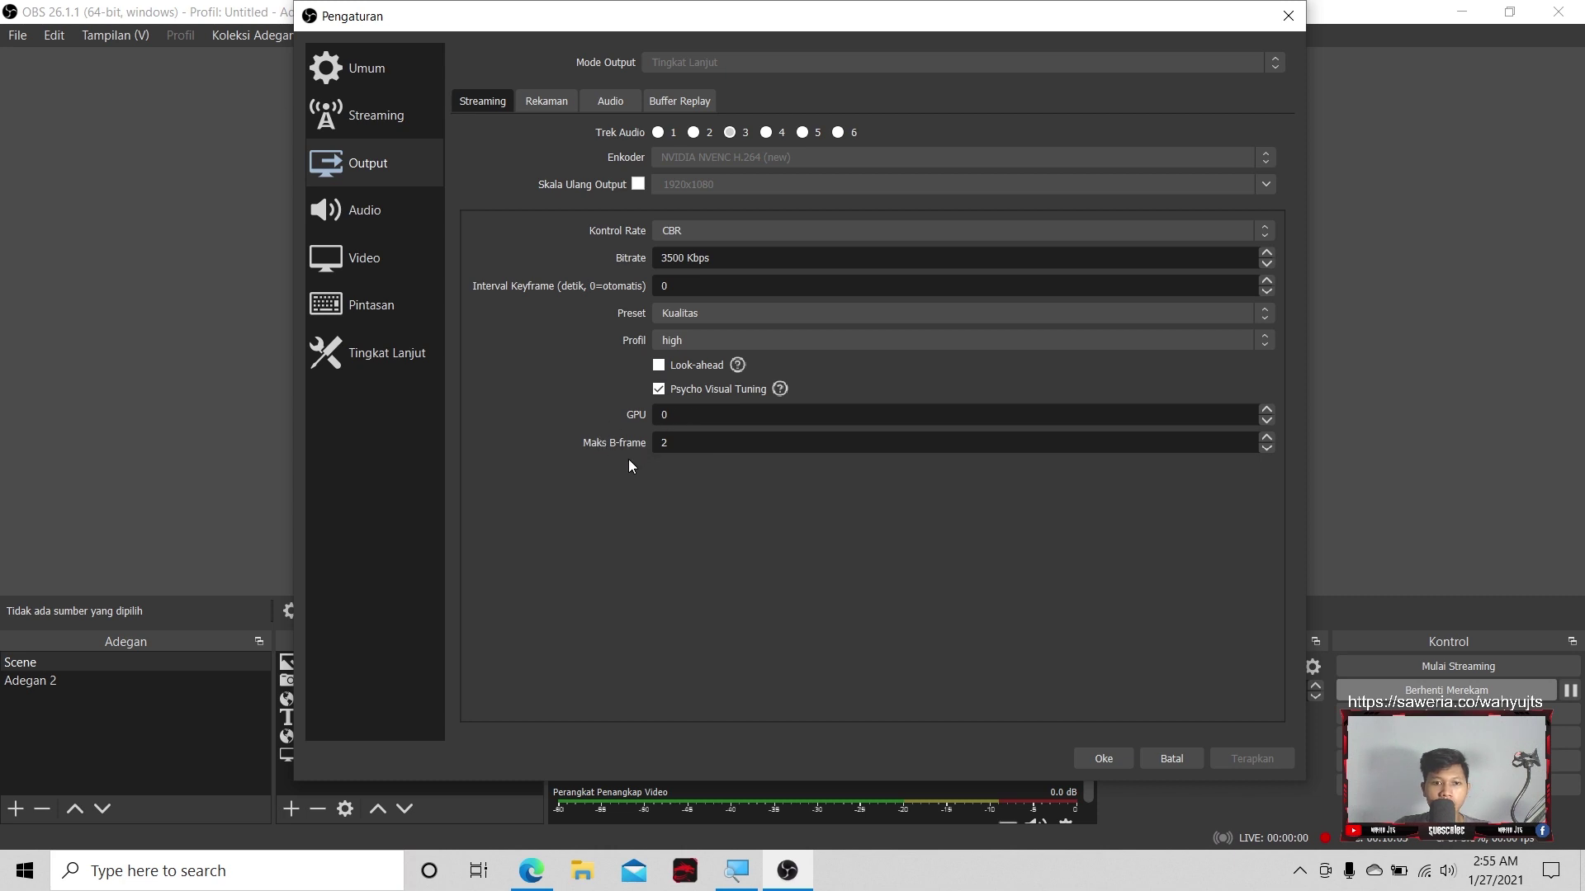
Review the recording output settings, keeping the Kualitas Maksimum preset and the high encoder profile.
click(558, 106)
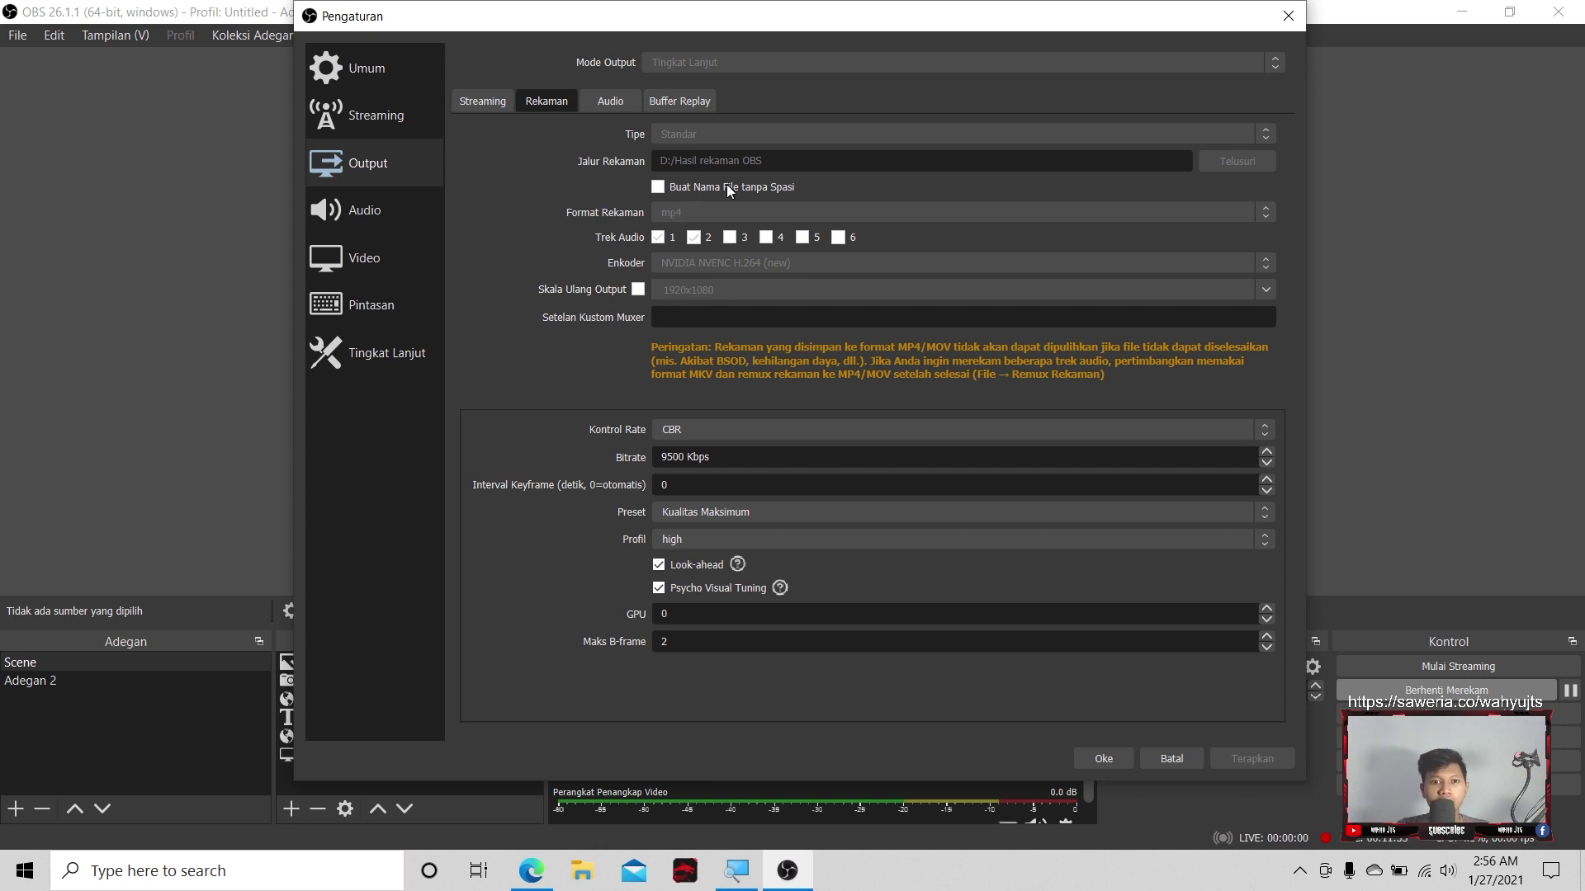
drag(756, 24, 753, 24)
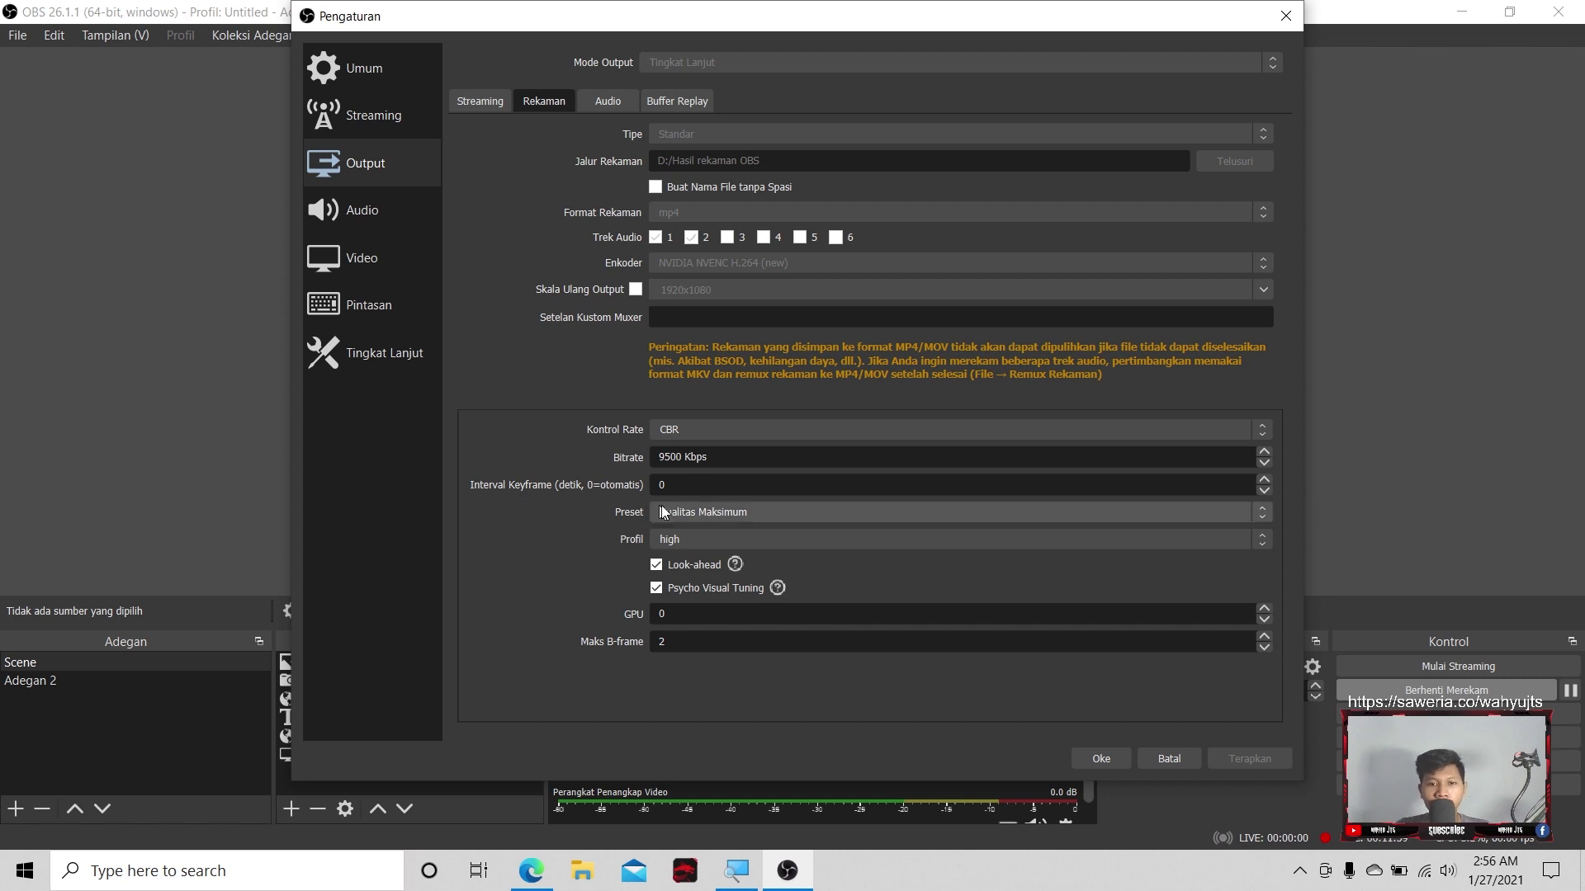
click(711, 513)
click(720, 532)
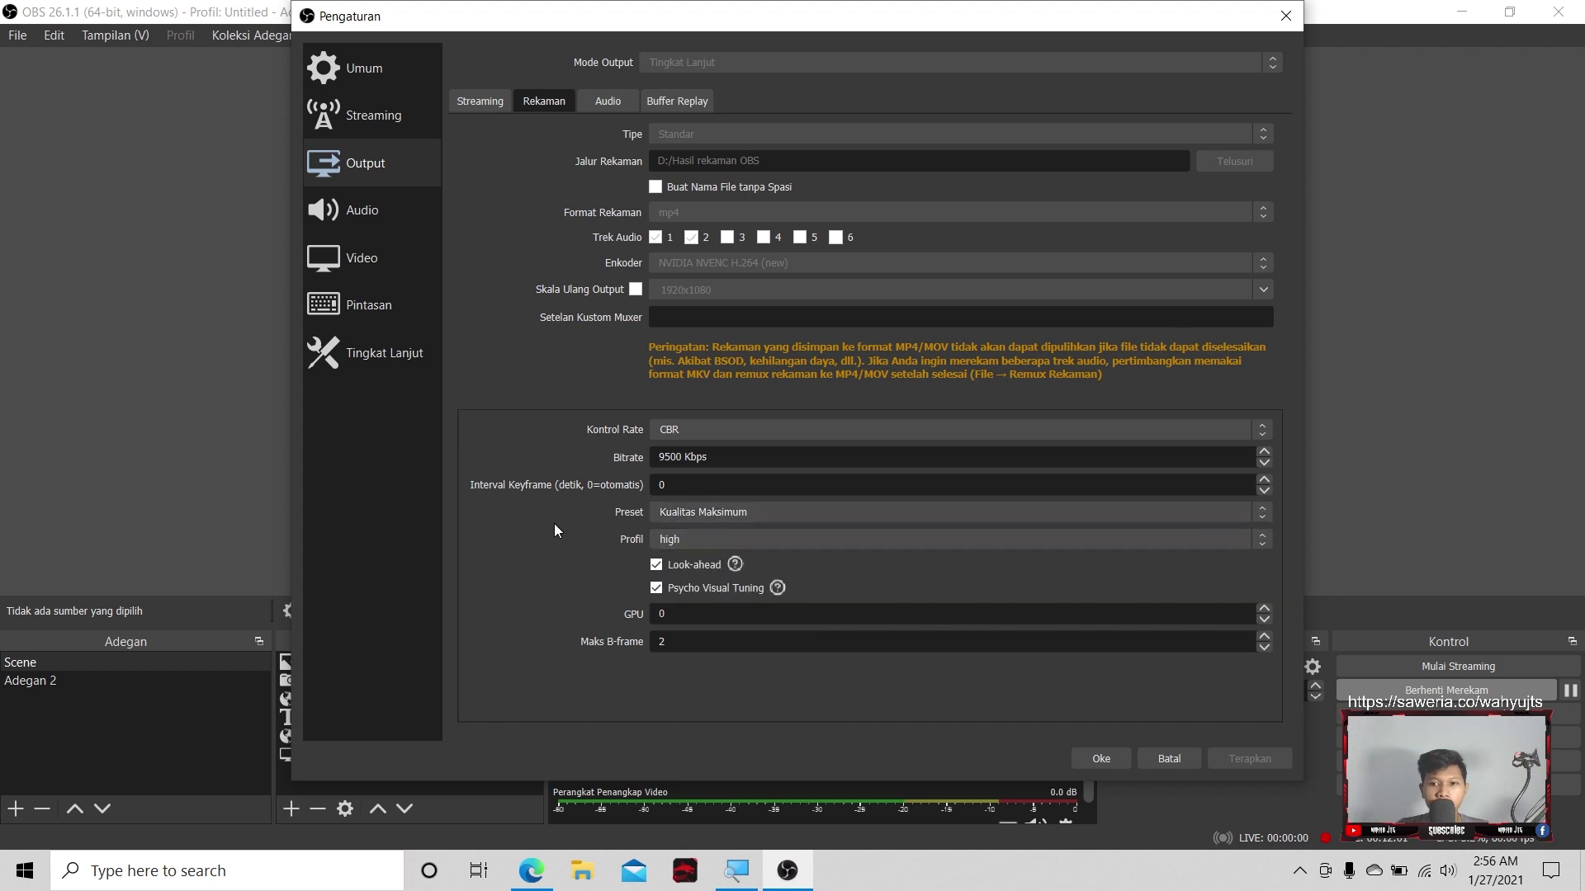
click(698, 541)
click(698, 544)
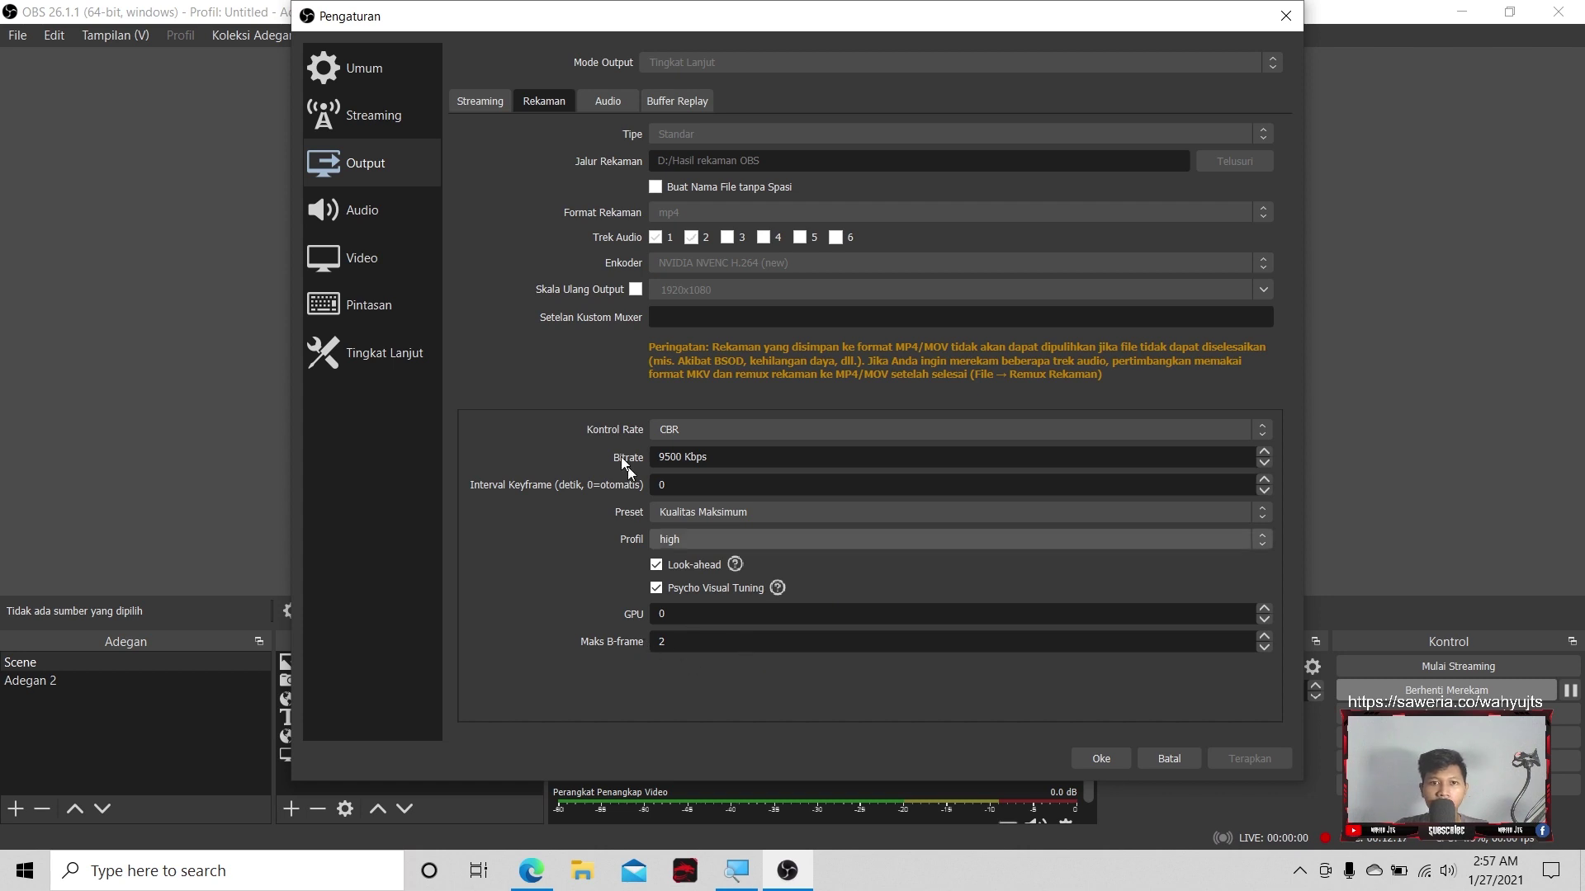
mouse_move(1203, 18)
mouse_down()
mouse_move(1202, 2)
mouse_move(1191, 33)
mouse_move(1206, 27)
mouse_move(1189, 26)
mouse_up()
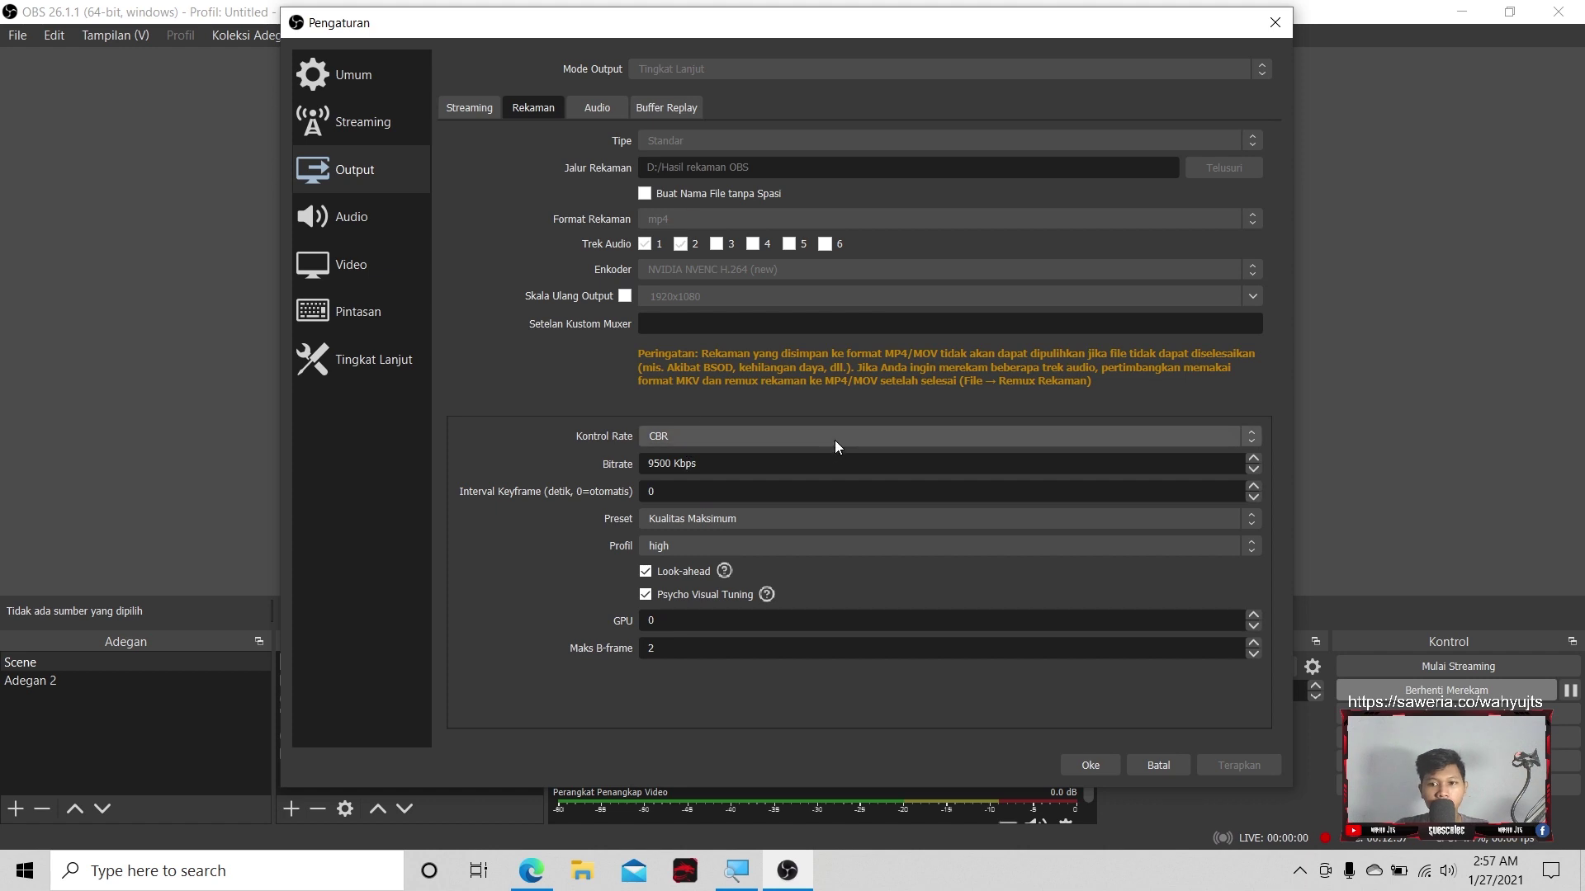
Look at the audio track bitrates and names and the Buffer Replay option in the output settings.
click(592, 112)
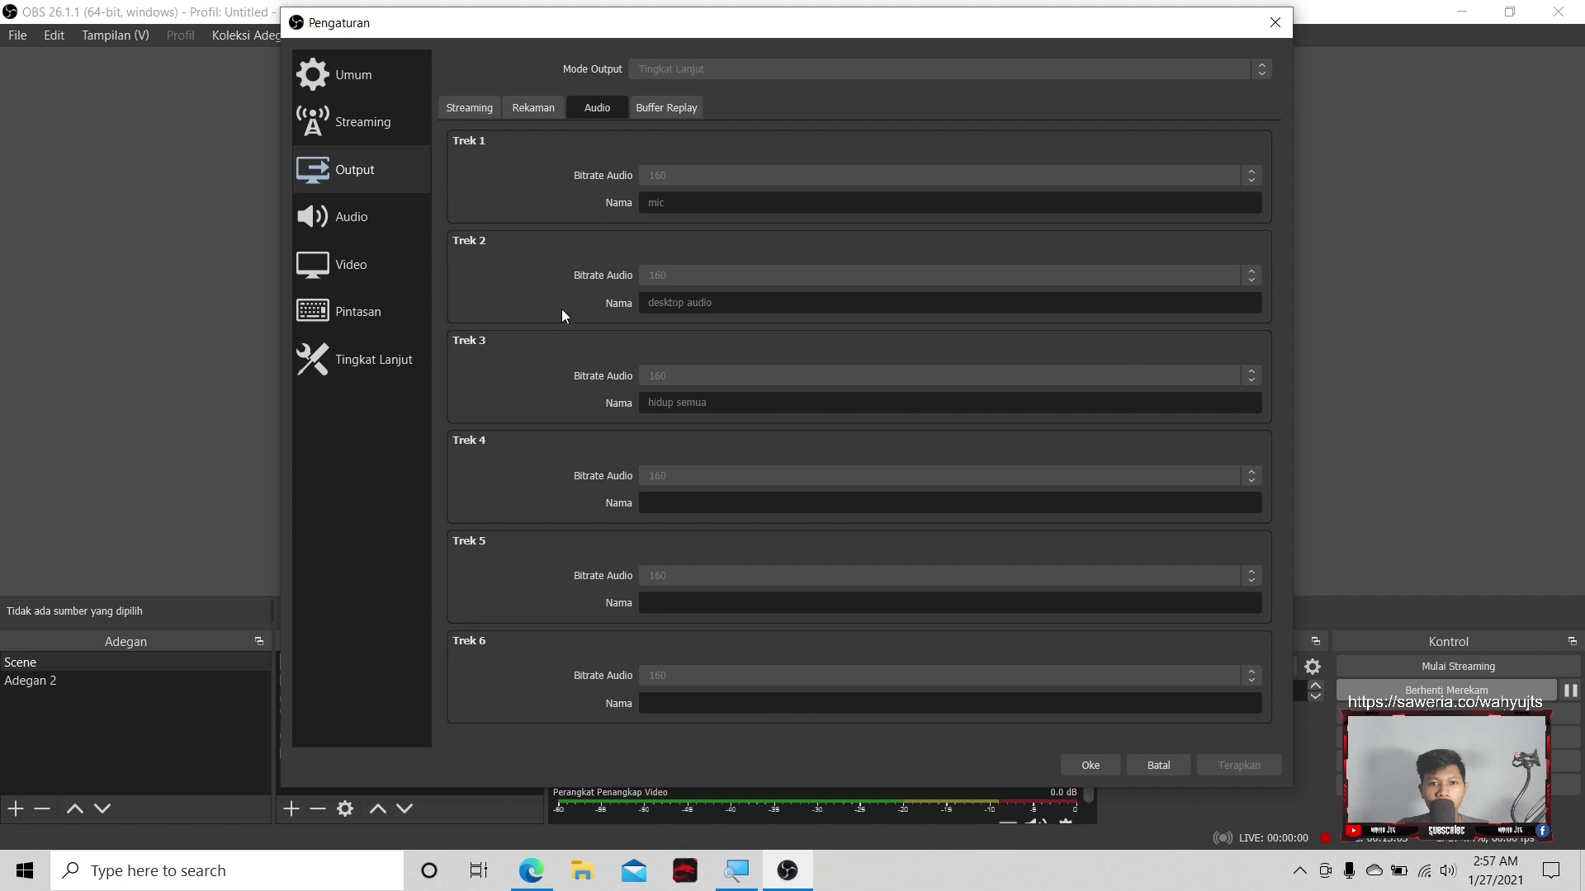
click(641, 107)
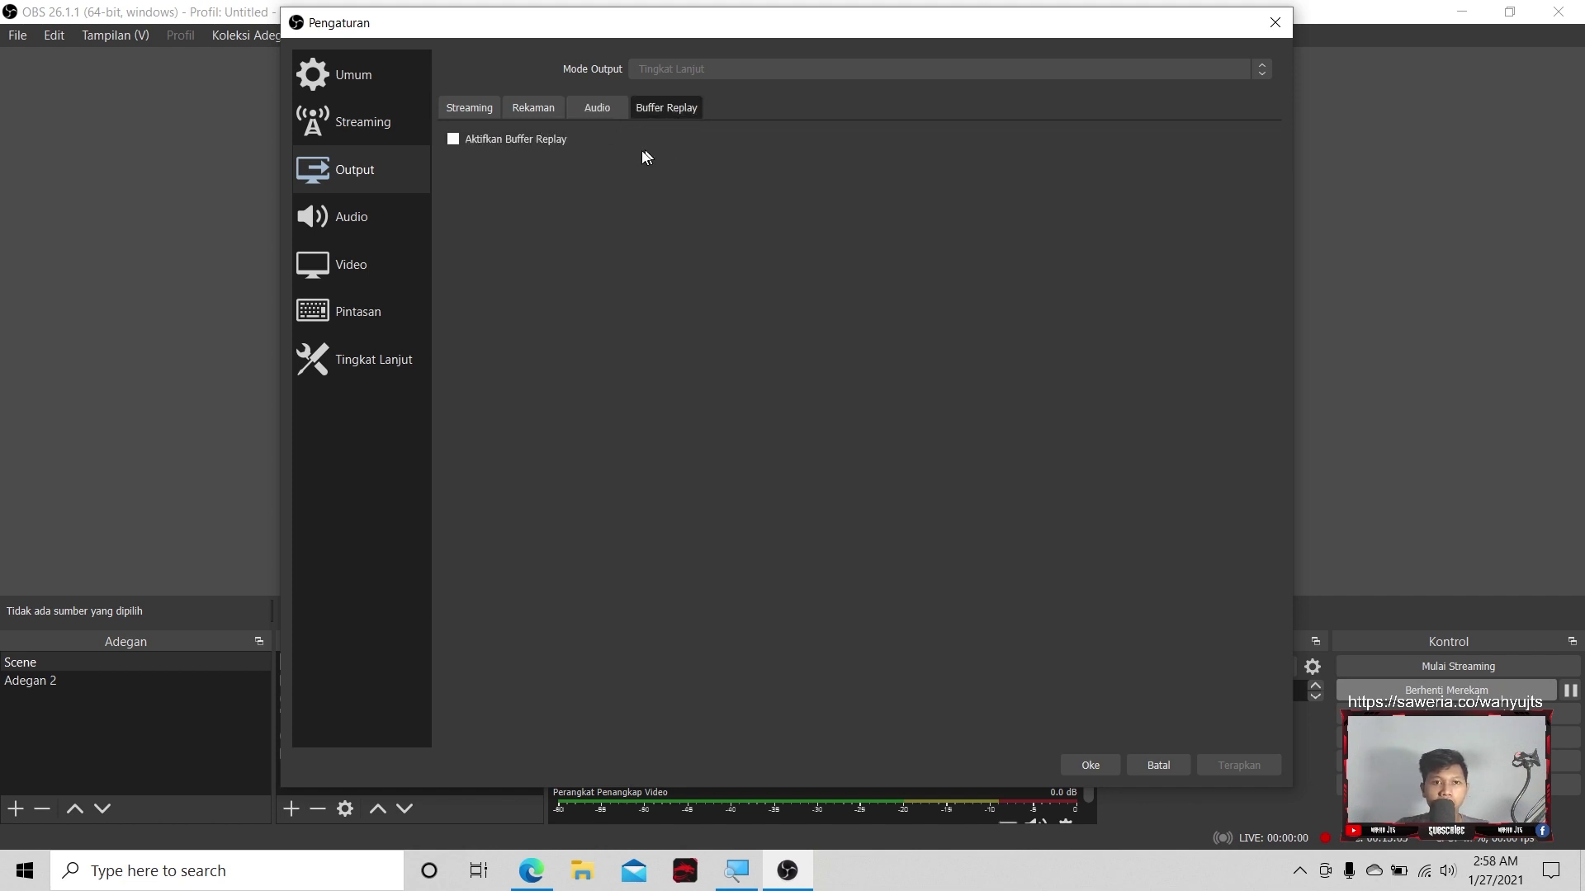
click(458, 105)
Look through the audio settings, from the global audio devices to the push-to-mute and push-to-talk options.
click(336, 221)
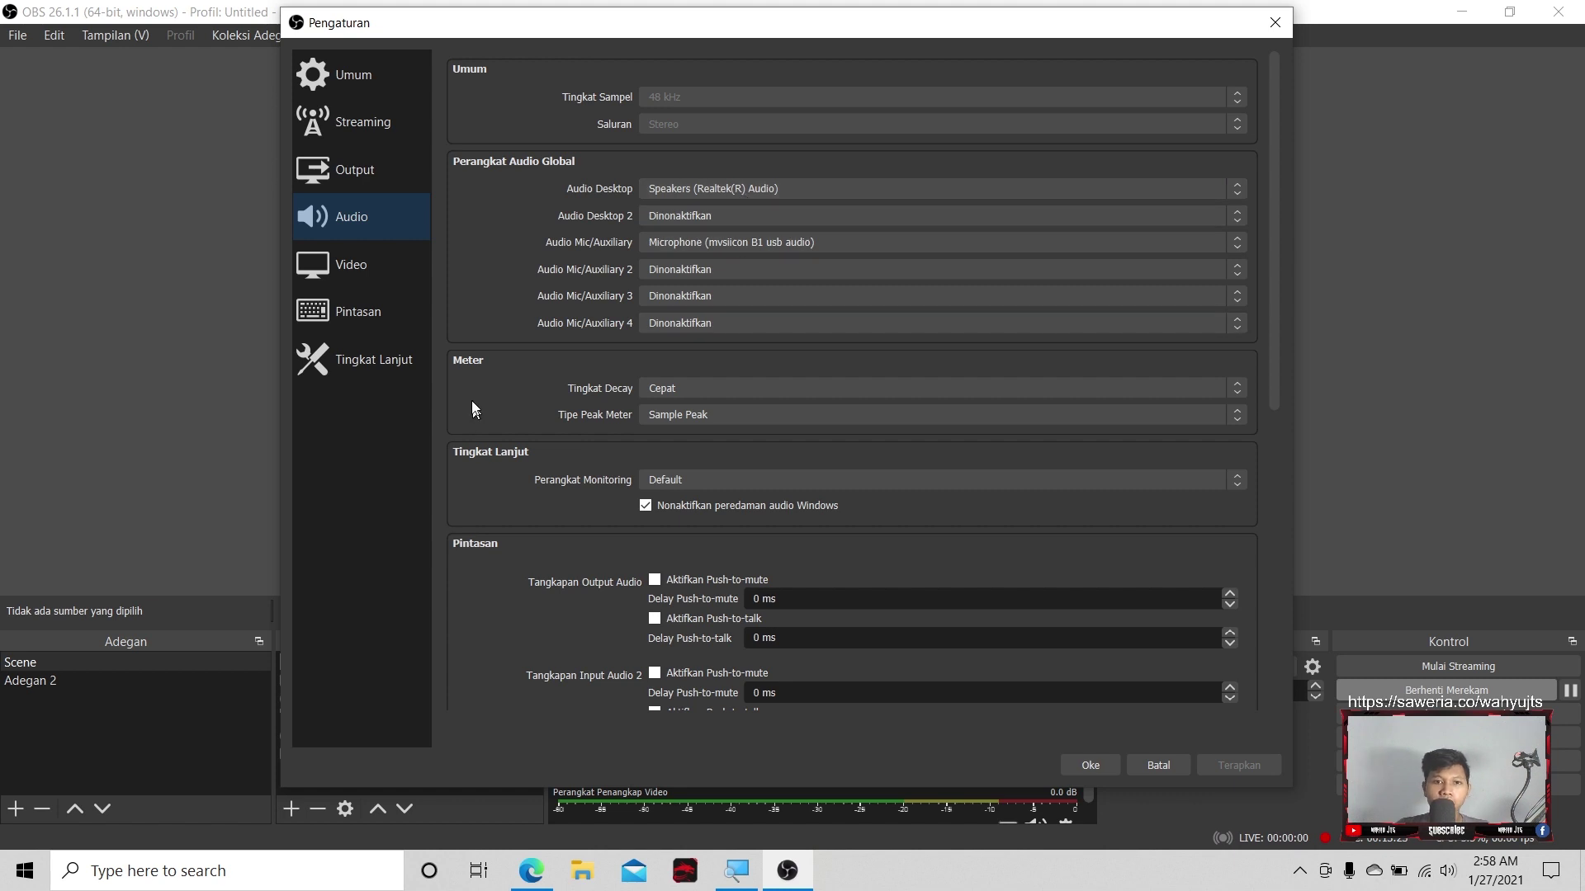
scroll(493, 334, down, 1)
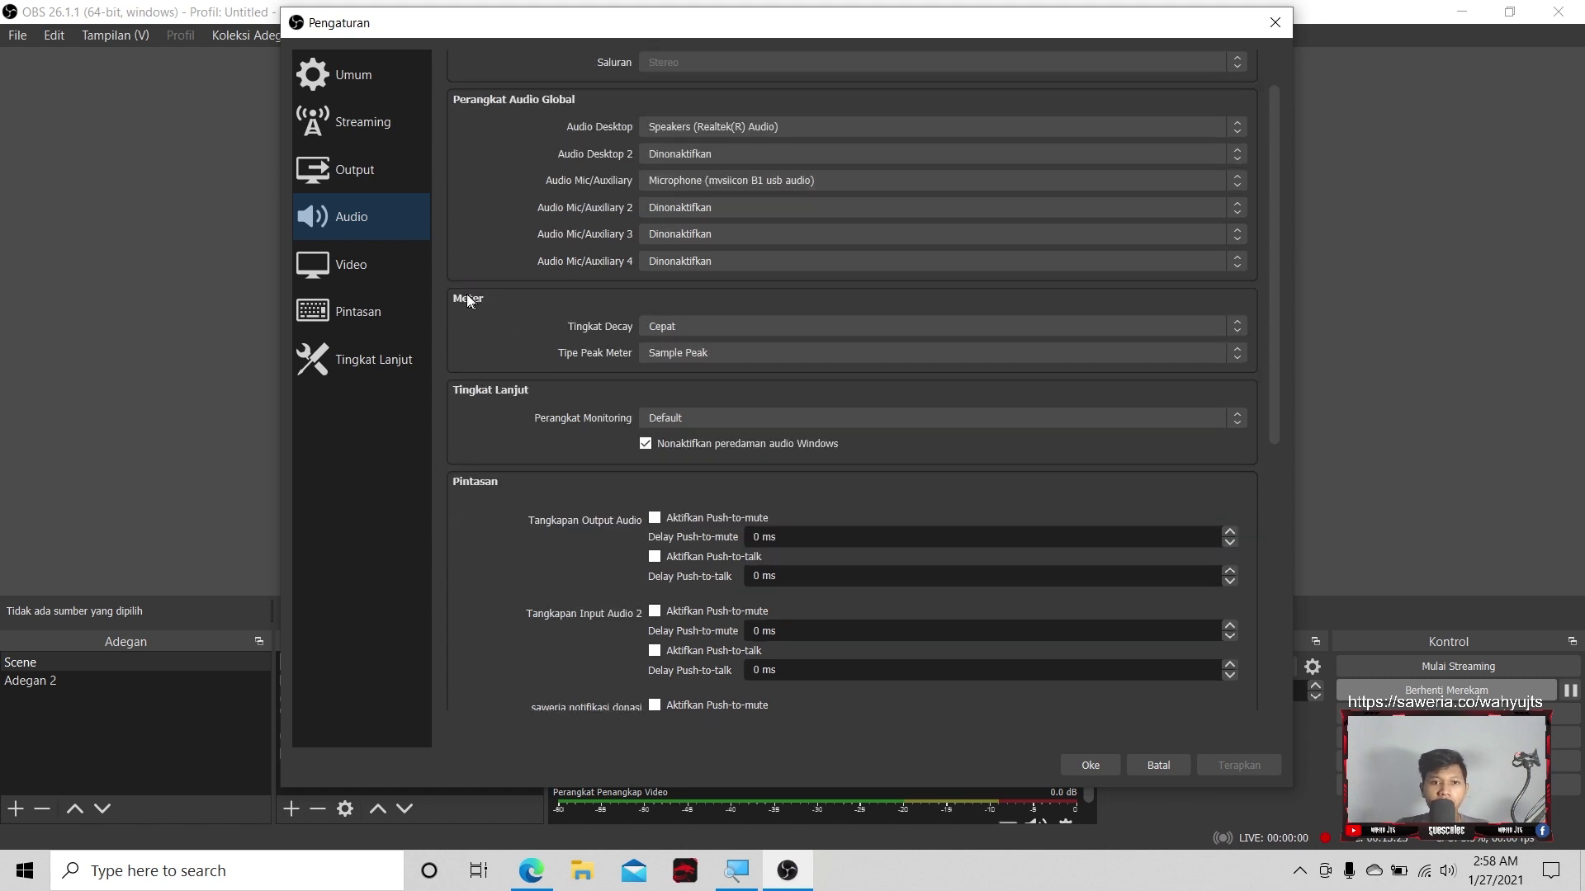
scroll(537, 314, down, 1)
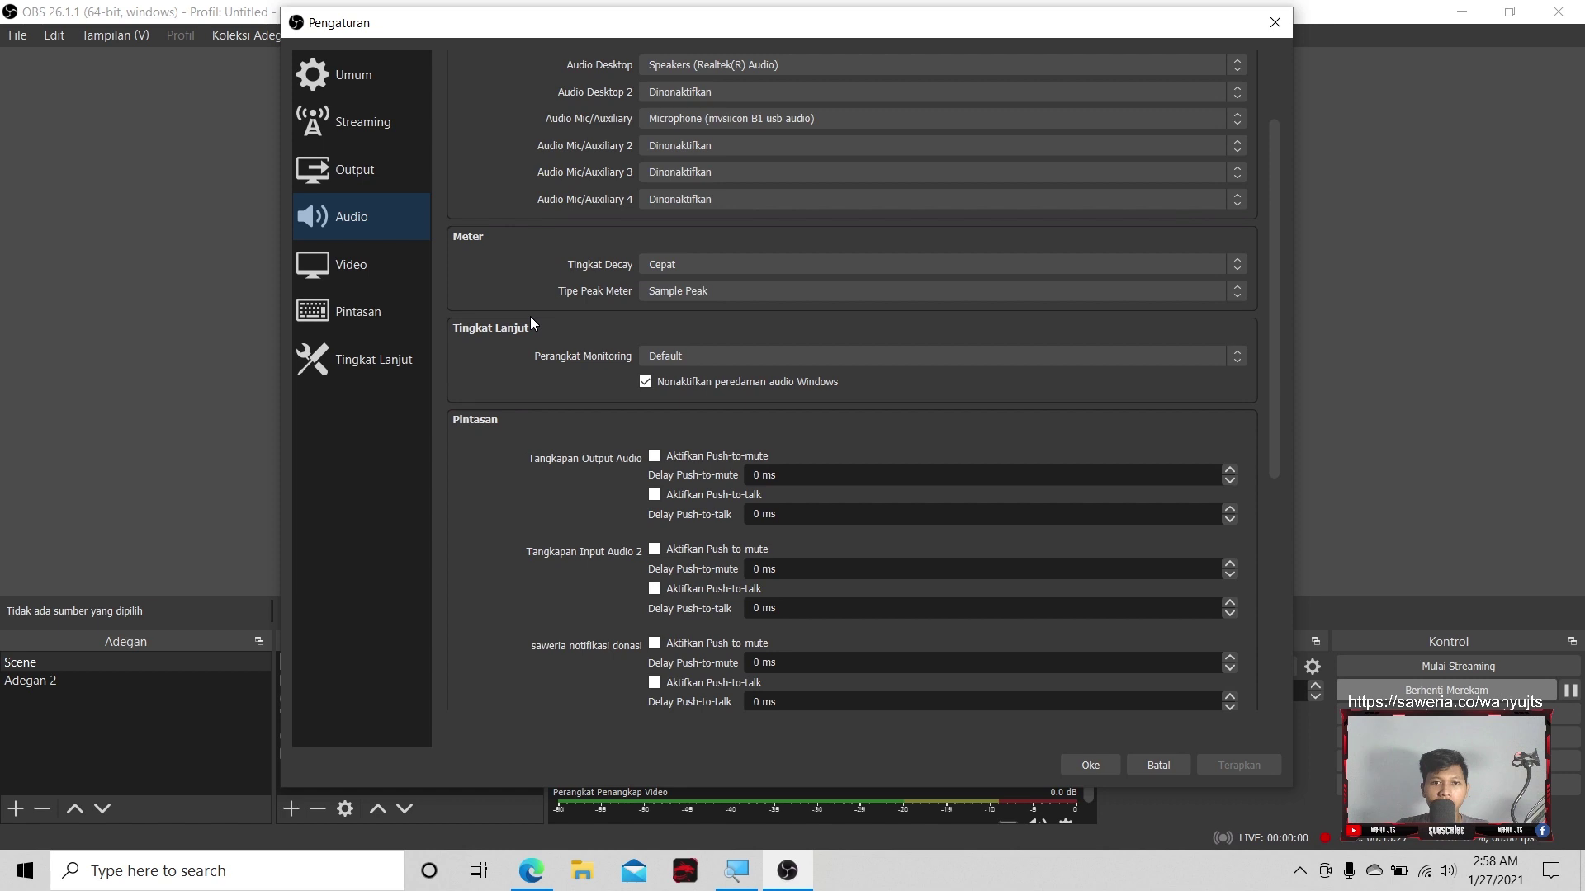
scroll(446, 396, down, 3)
scroll(438, 429, down, 3)
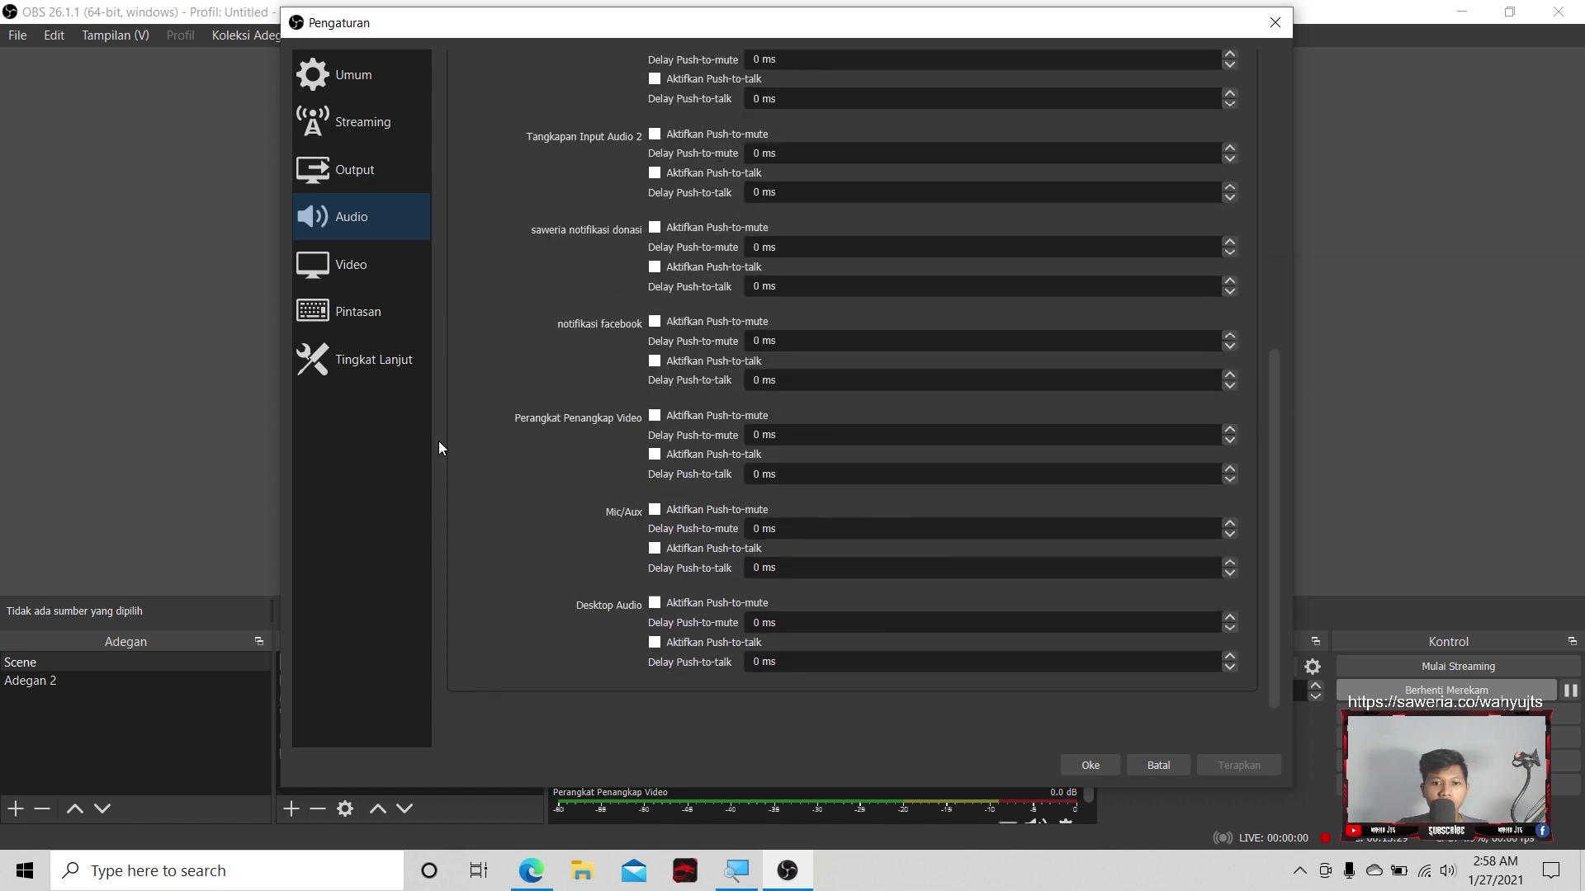
scroll(462, 273, up, 6)
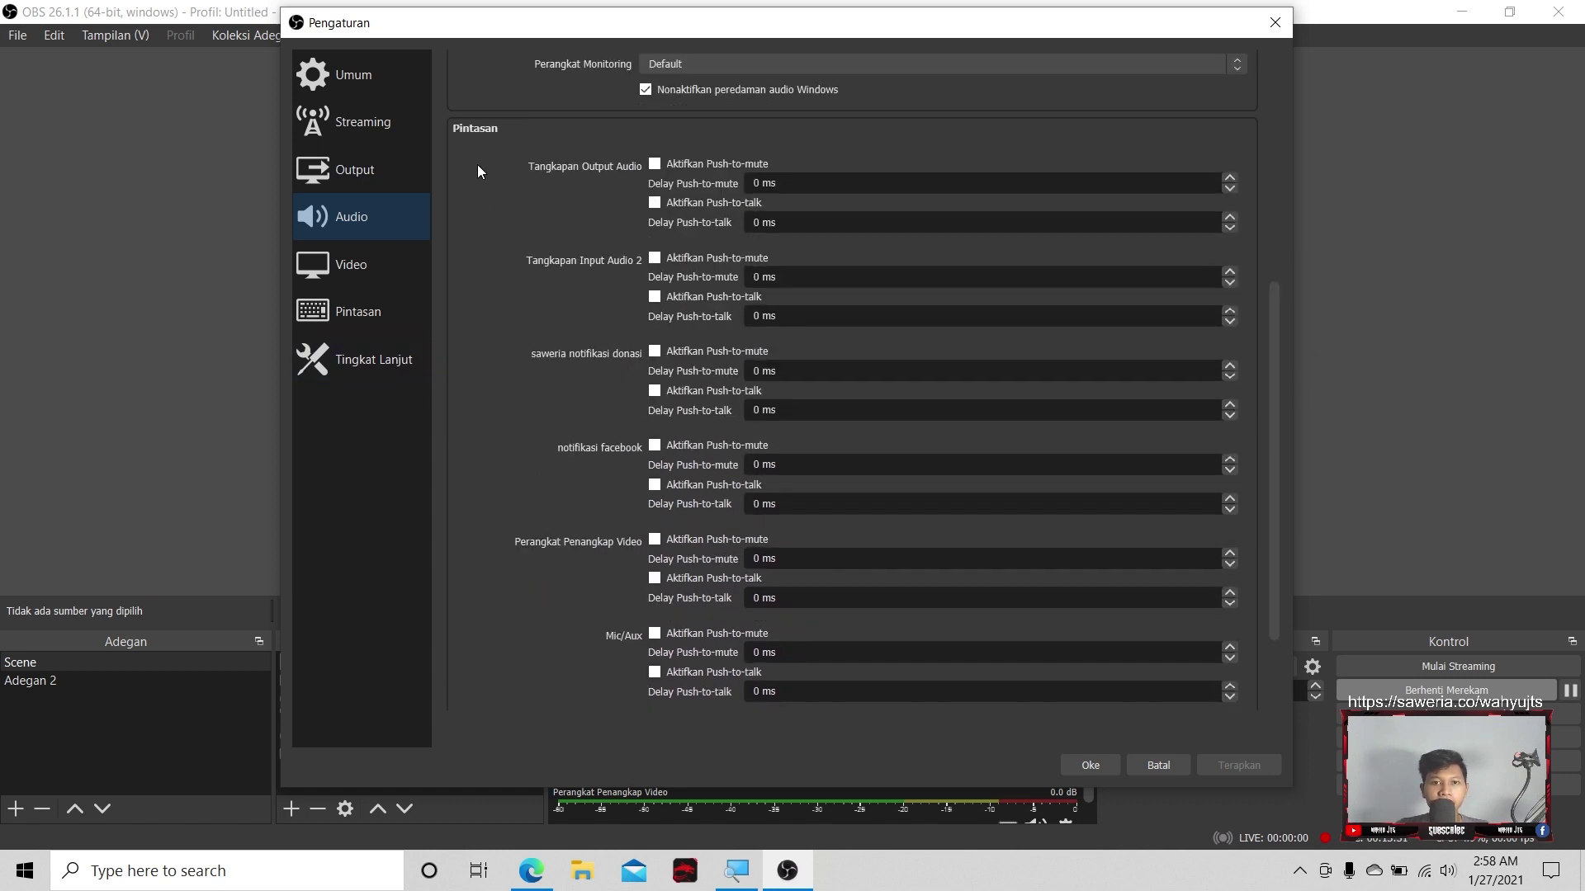
Compare the resolution, downscale filter and FPS in the video settings with the streaming and recording output settings.
click(372, 264)
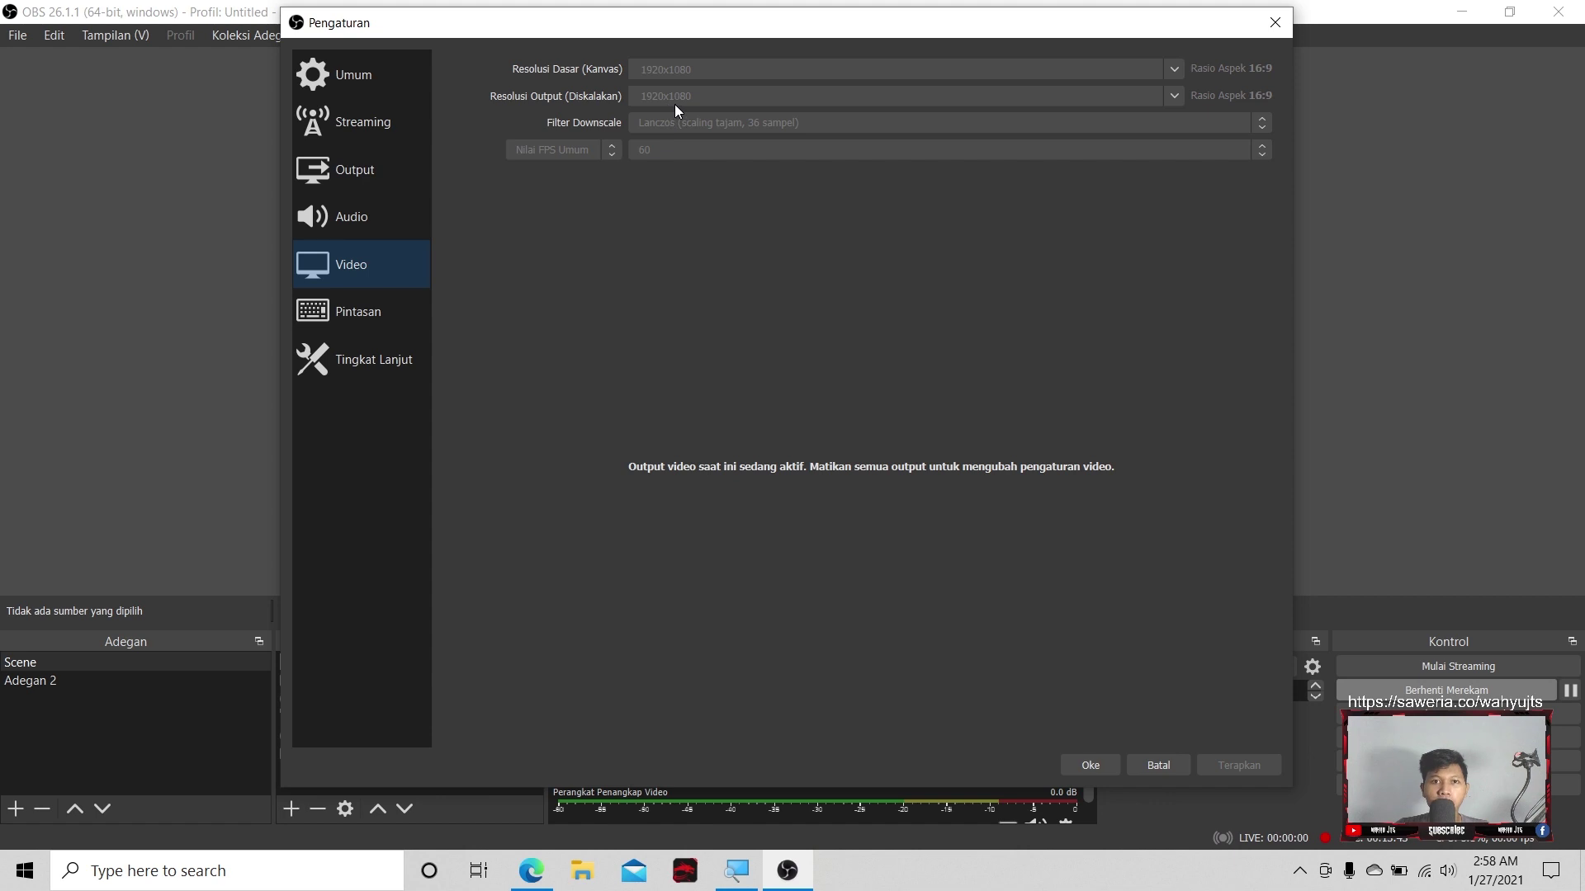
click(354, 168)
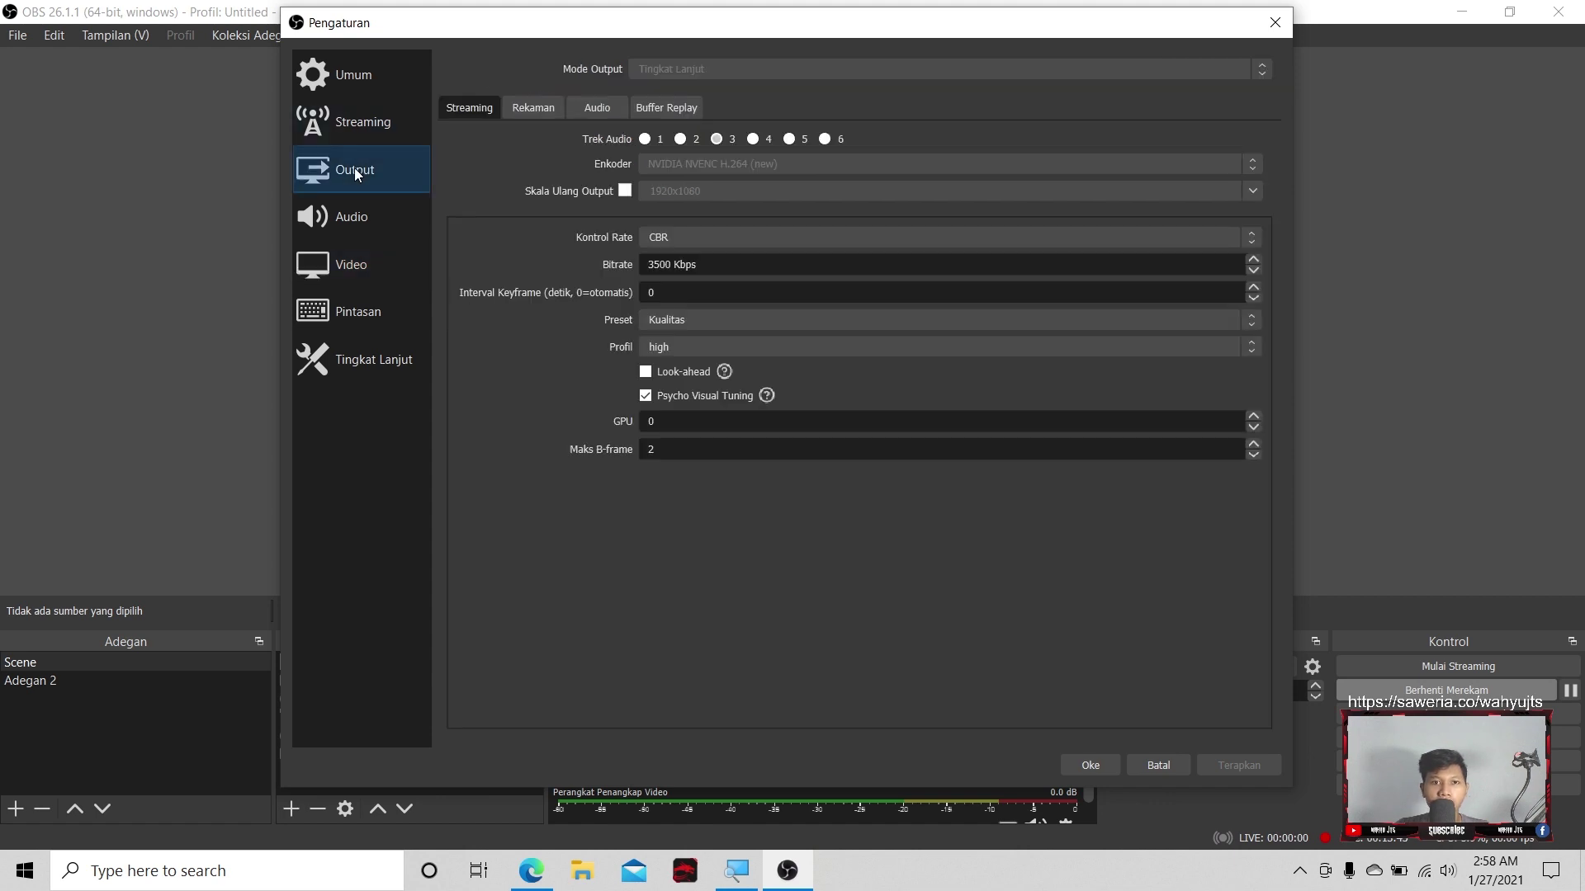
click(535, 108)
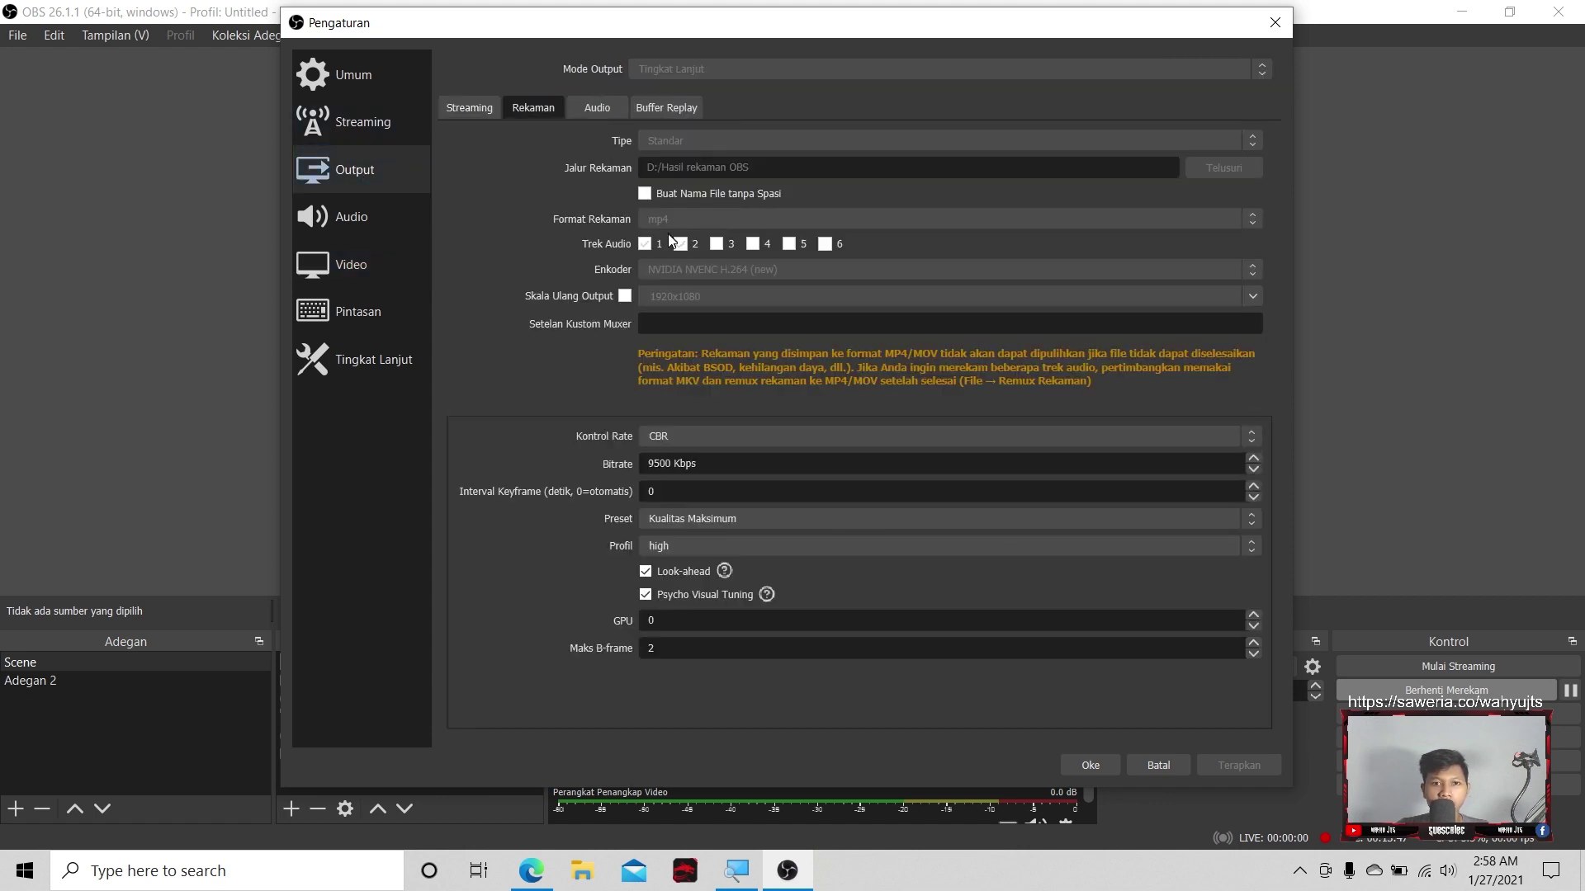
click(477, 115)
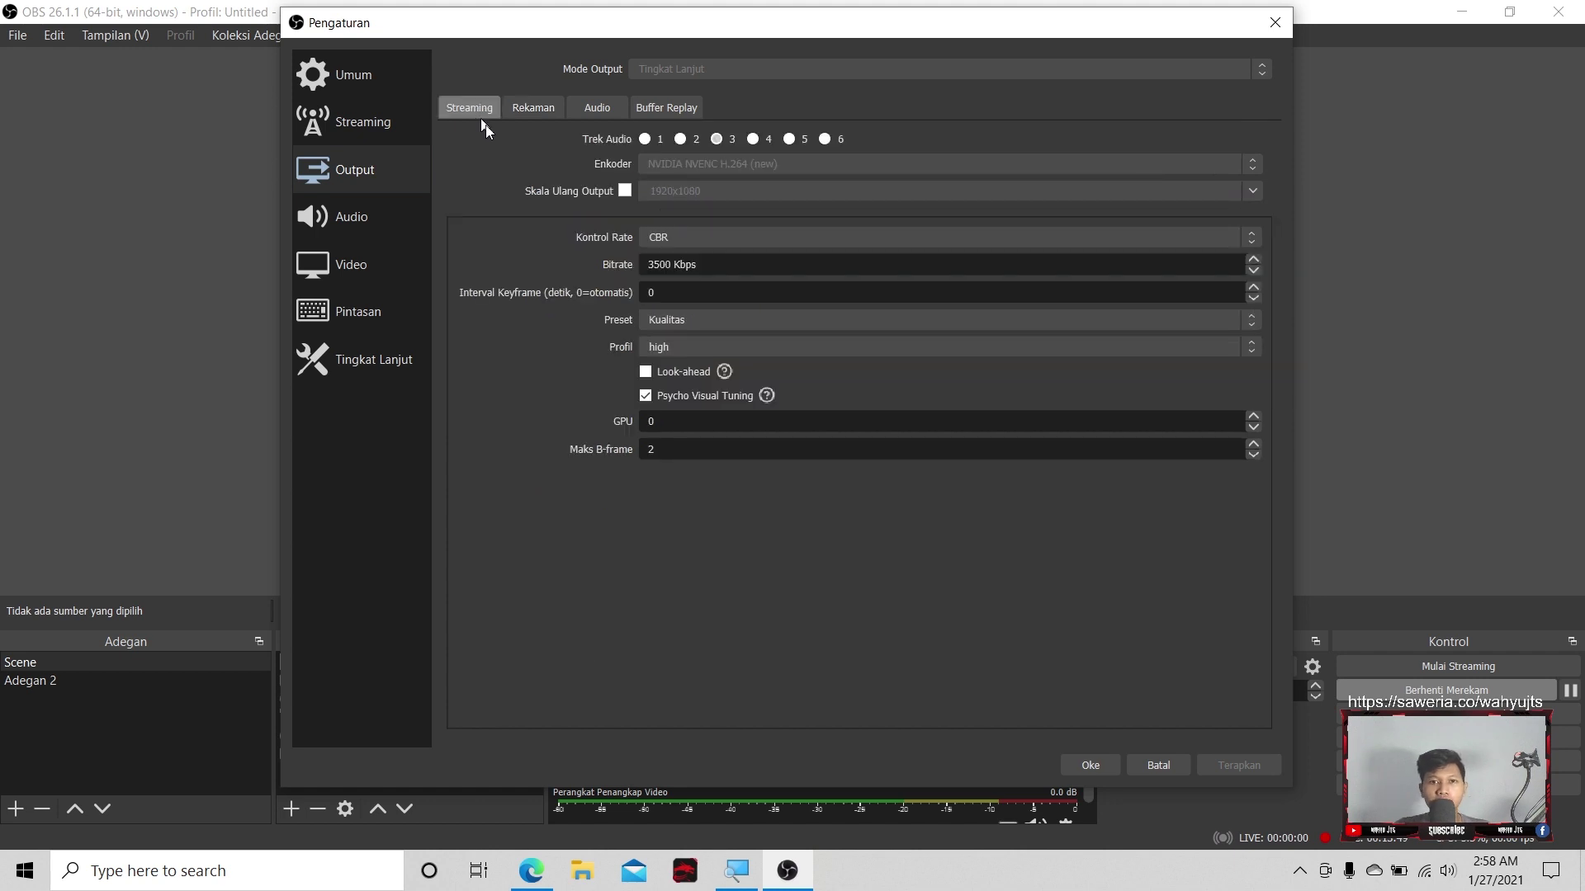
click(360, 276)
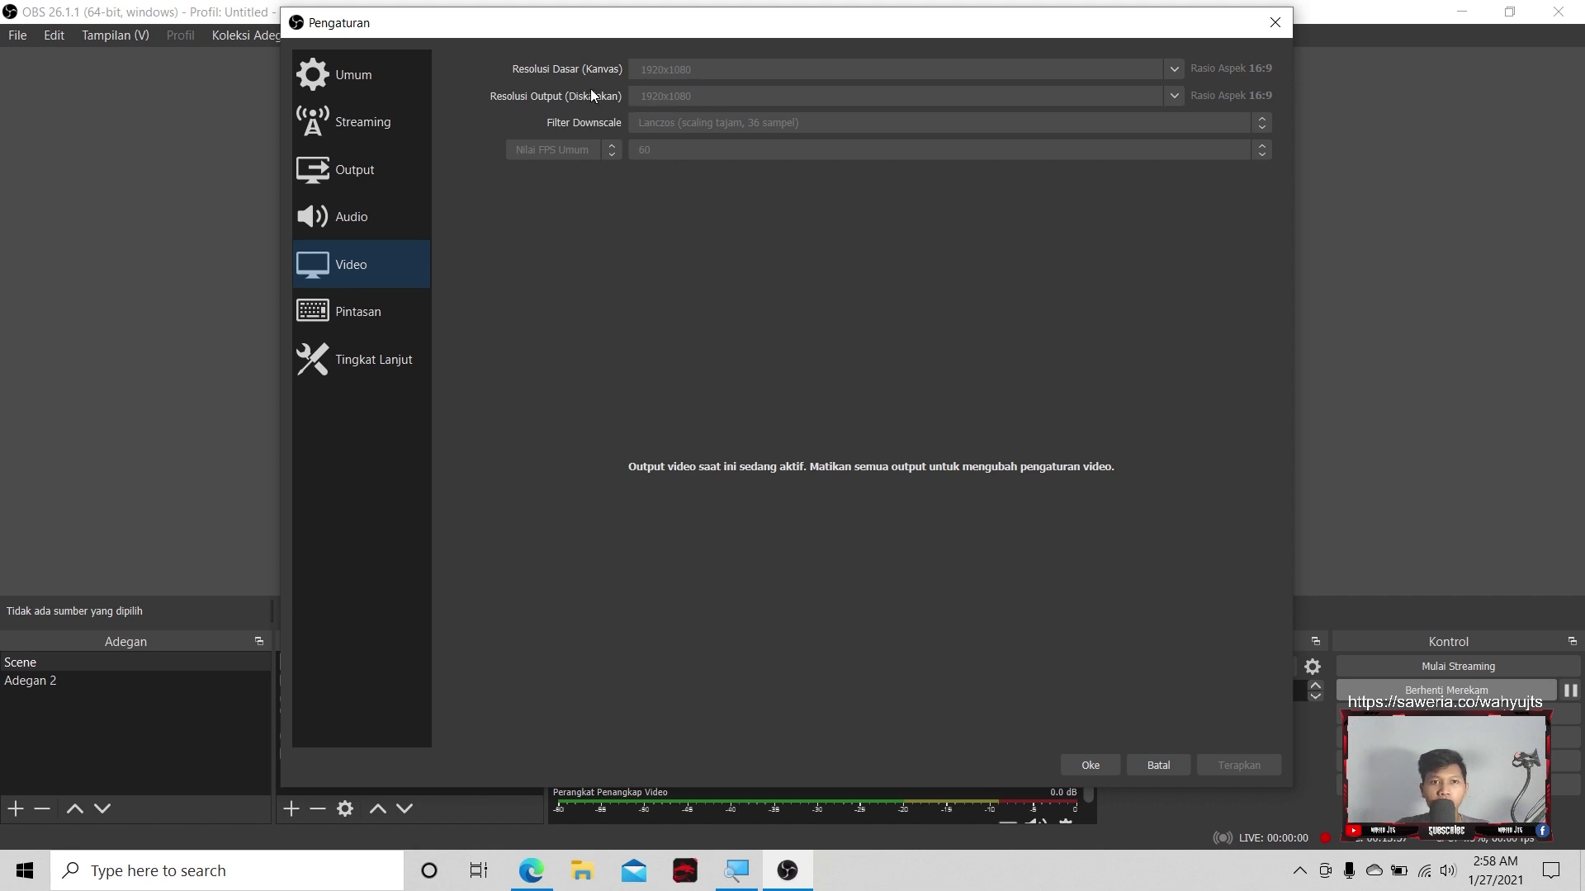
click(355, 183)
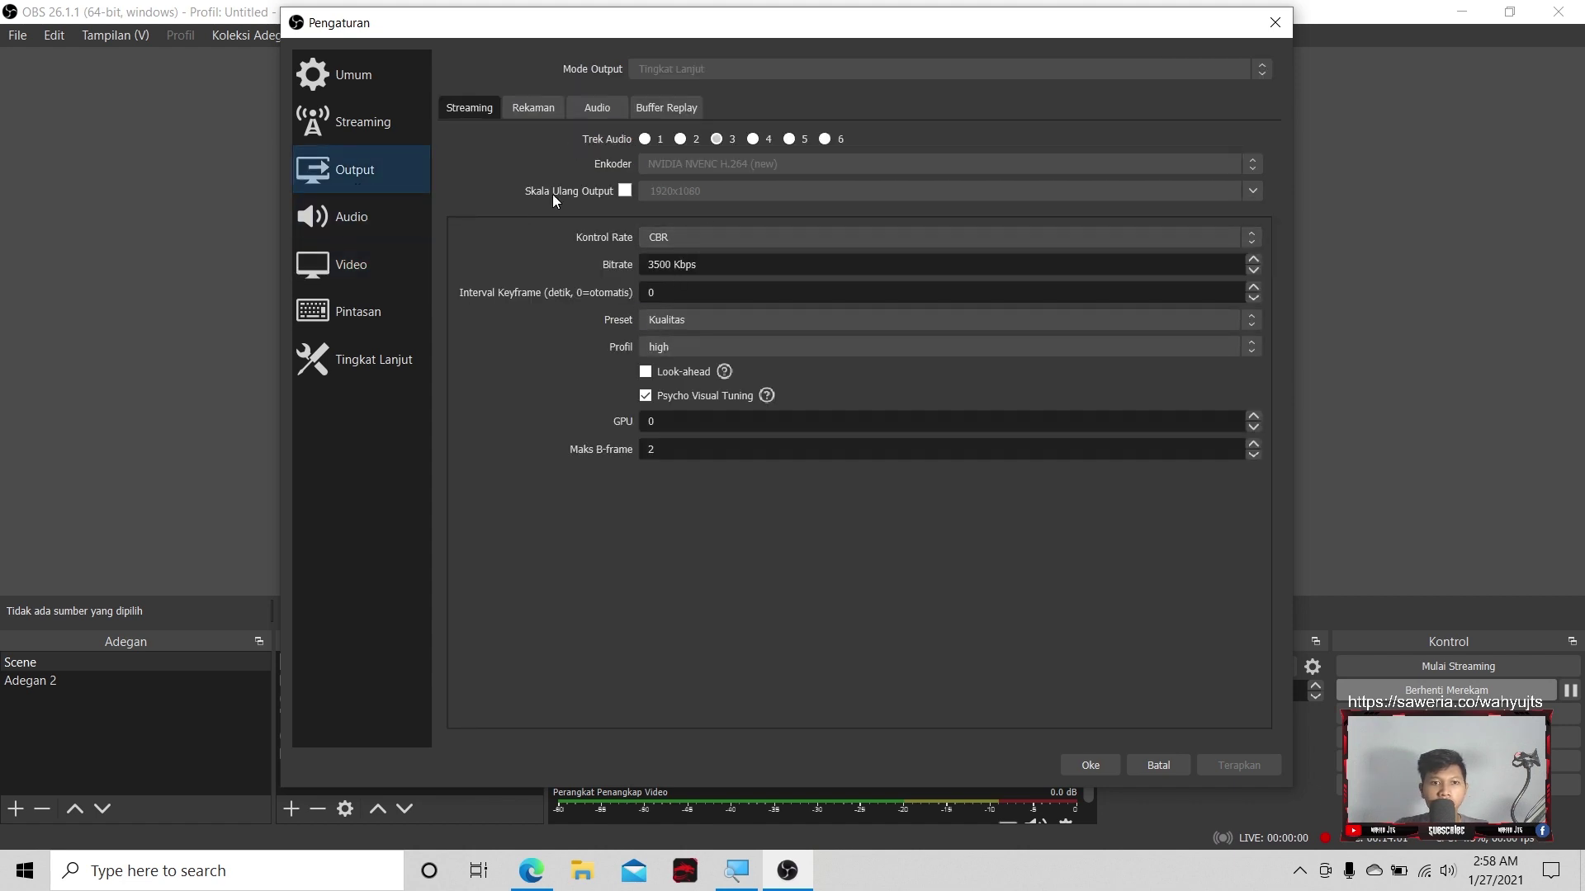
click(372, 274)
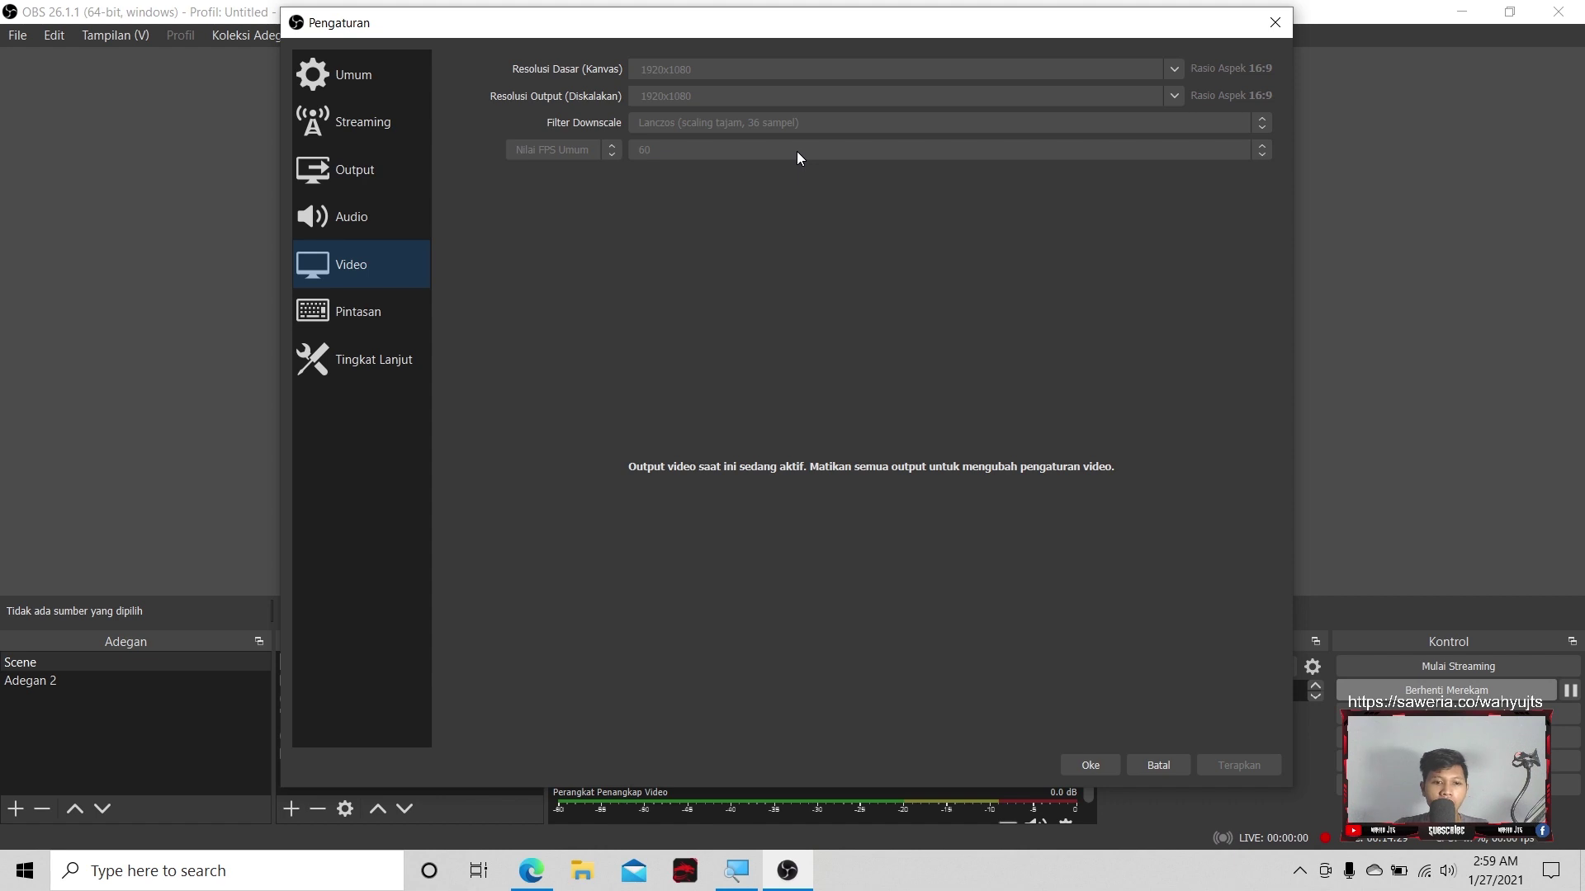
mouse_move(509, 27)
mouse_down()
mouse_move(514, 2)
mouse_move(514, 56)
mouse_move(528, 7)
mouse_move(522, 39)
mouse_up()
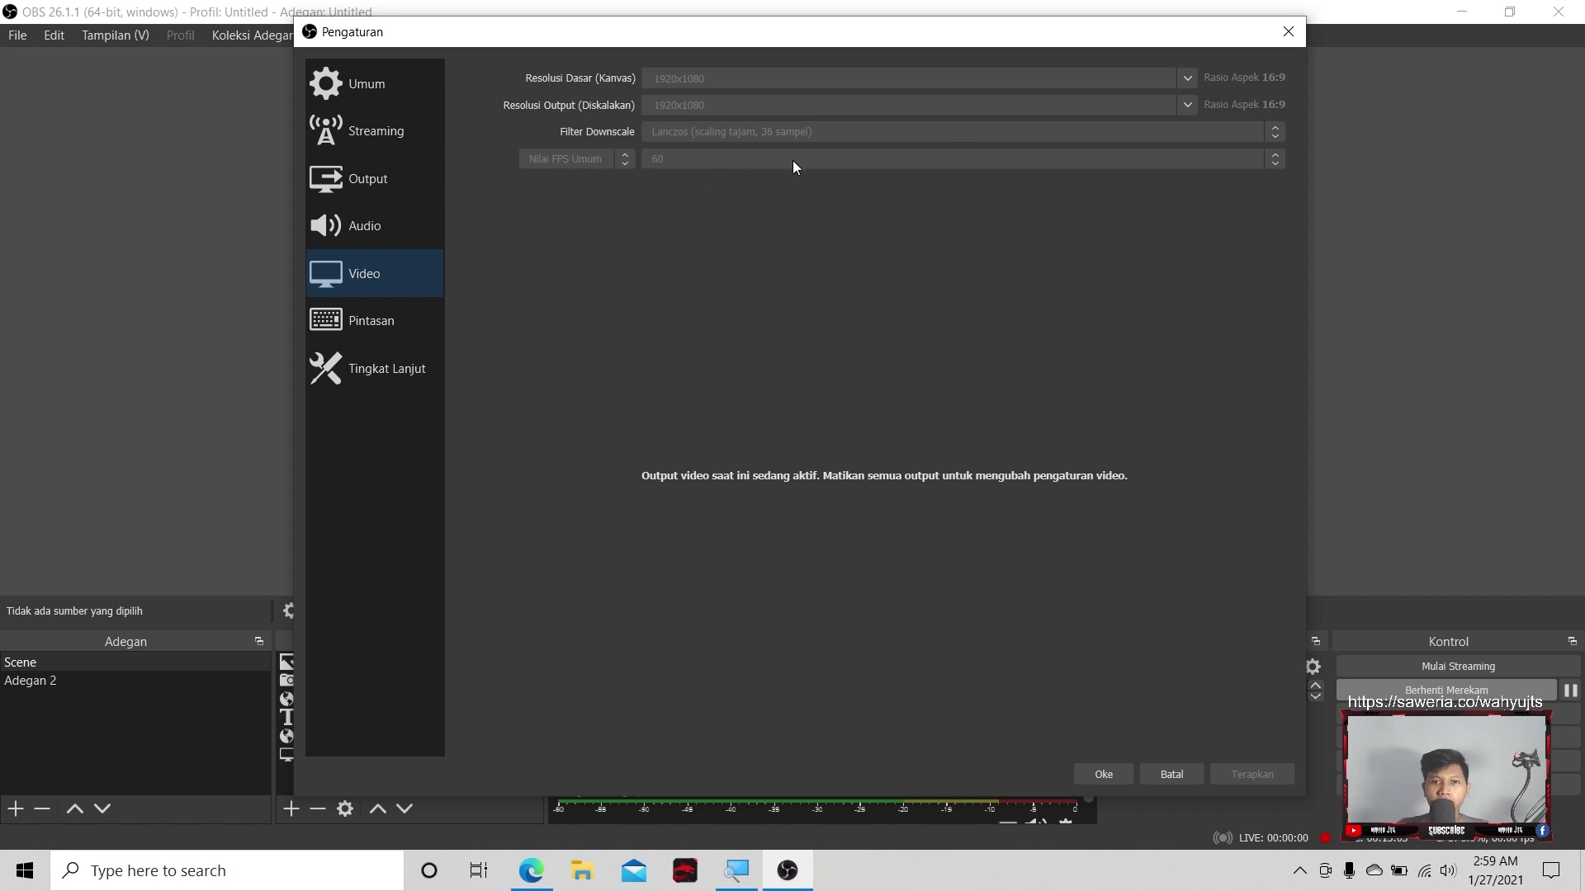
Look at the hotkey assignments in the Pintasan settings.
click(365, 333)
click(401, 380)
click(398, 339)
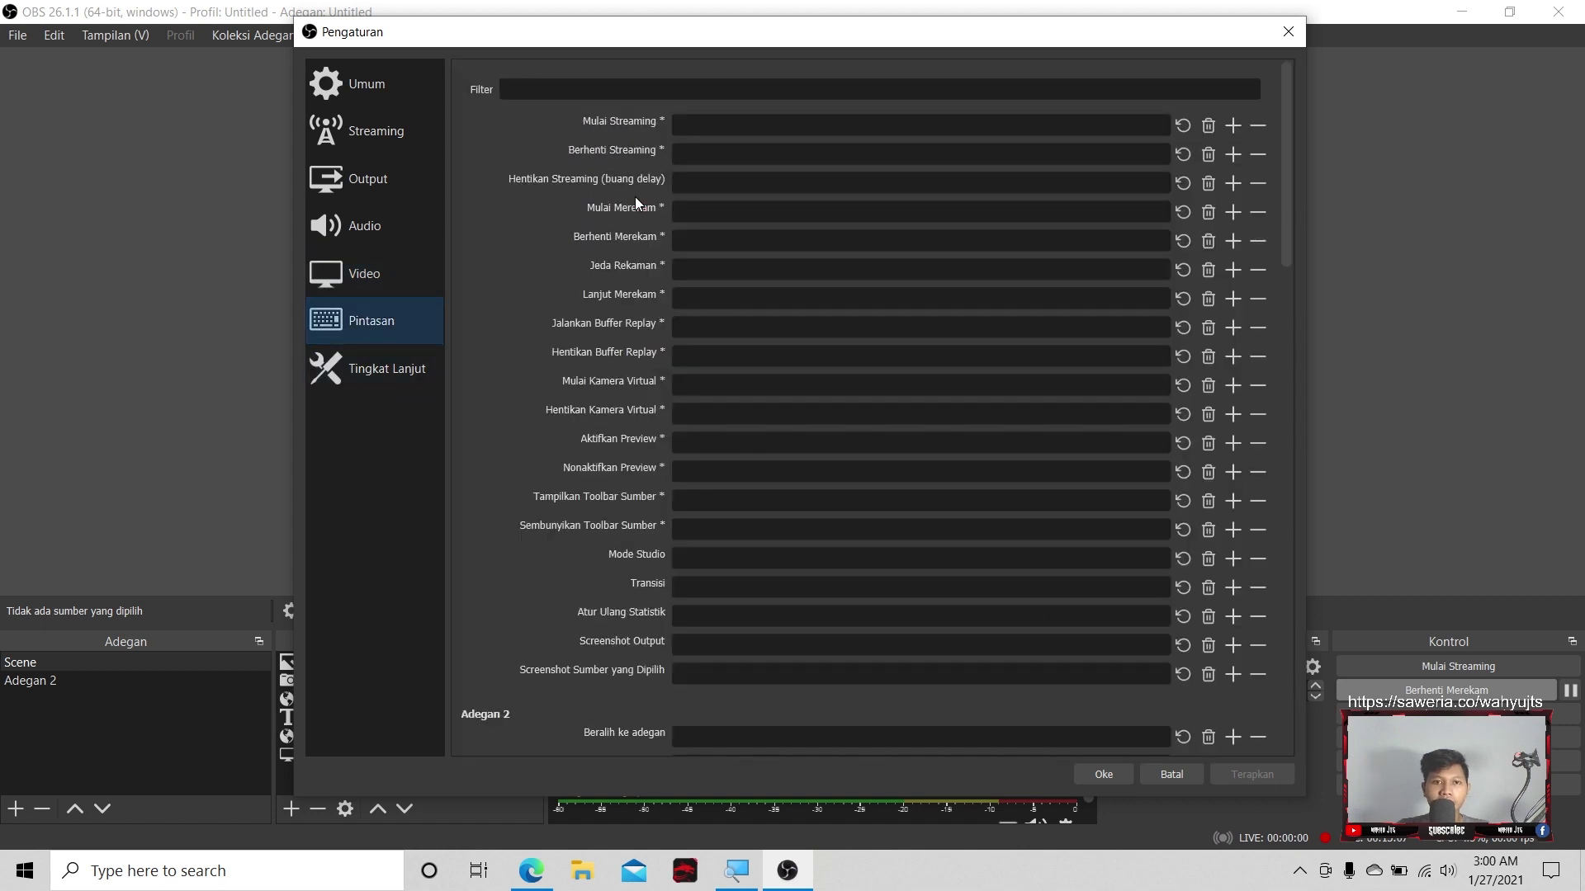
Look through the advanced settings, keeping the process priority at Tinggi.
click(401, 373)
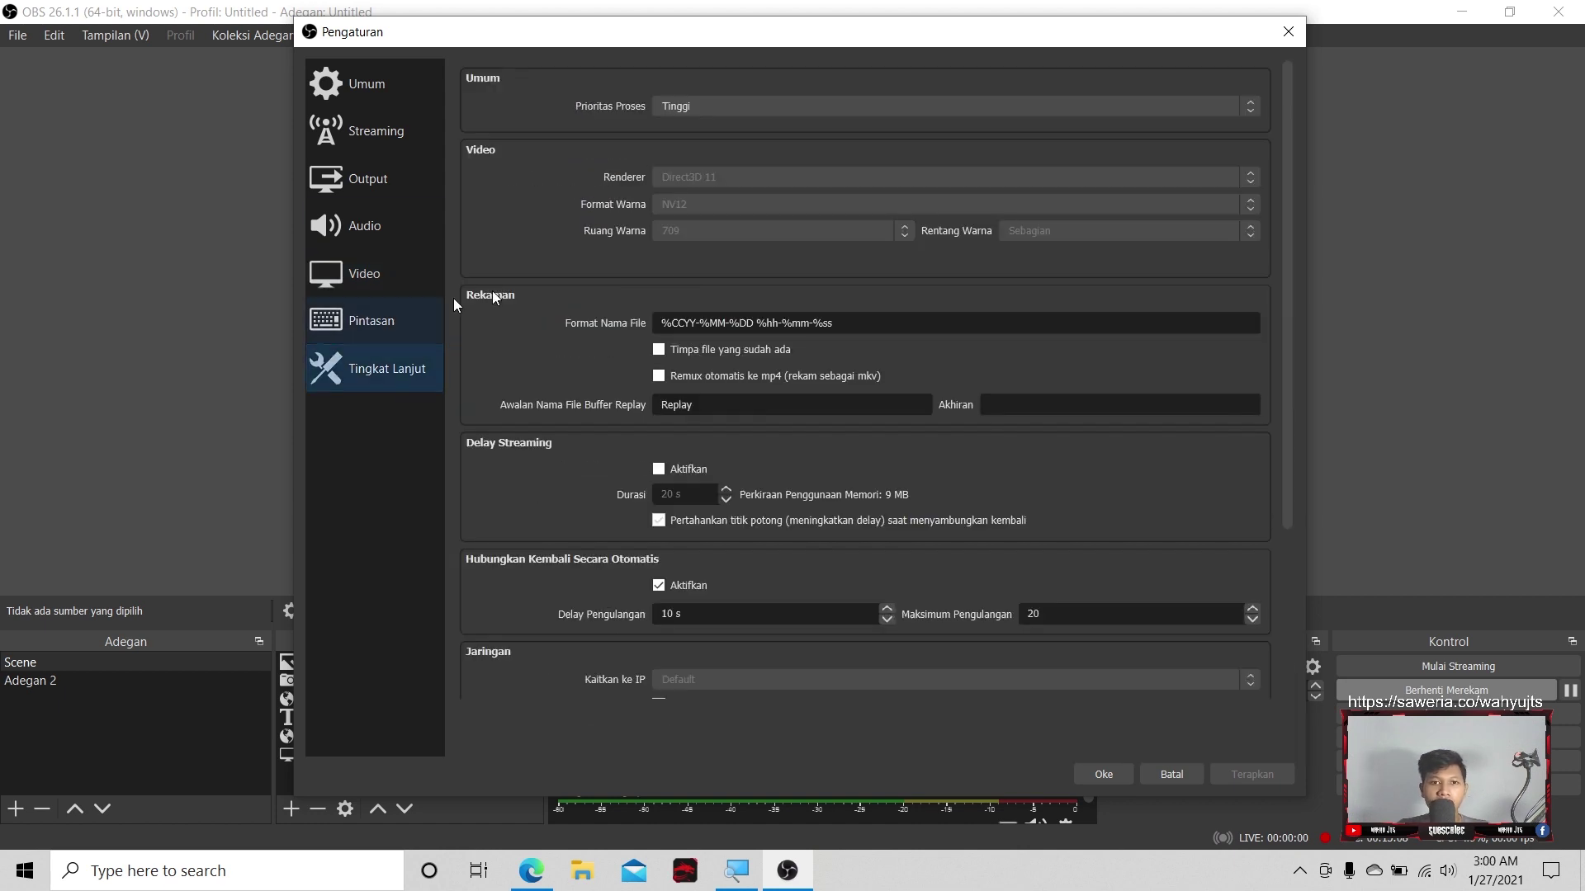
click(685, 113)
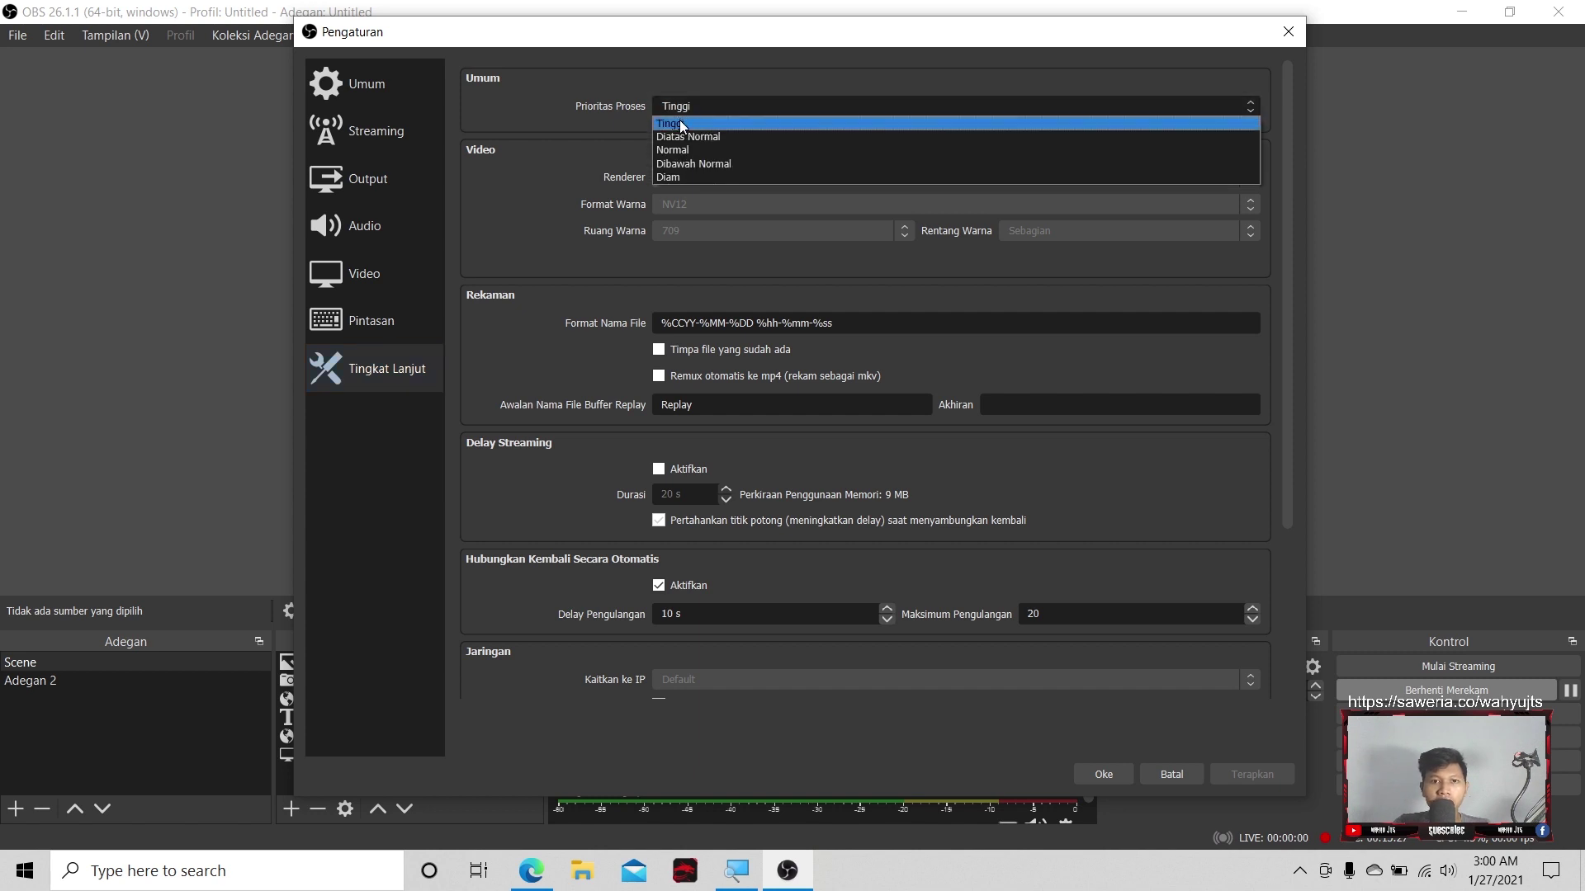
click(685, 120)
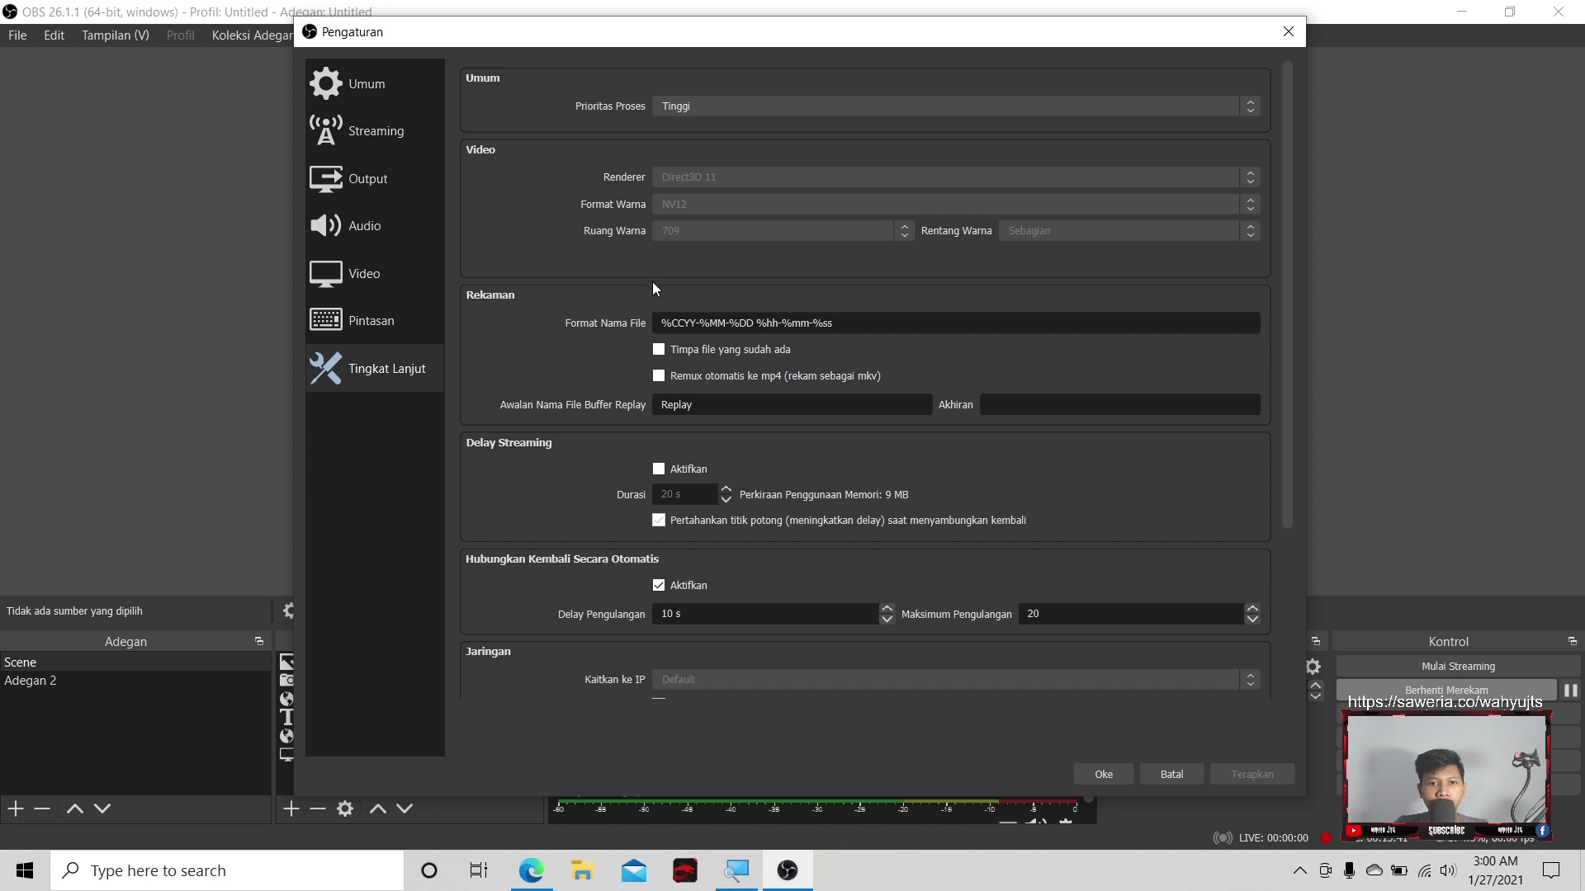
scroll(472, 322, down, 3)
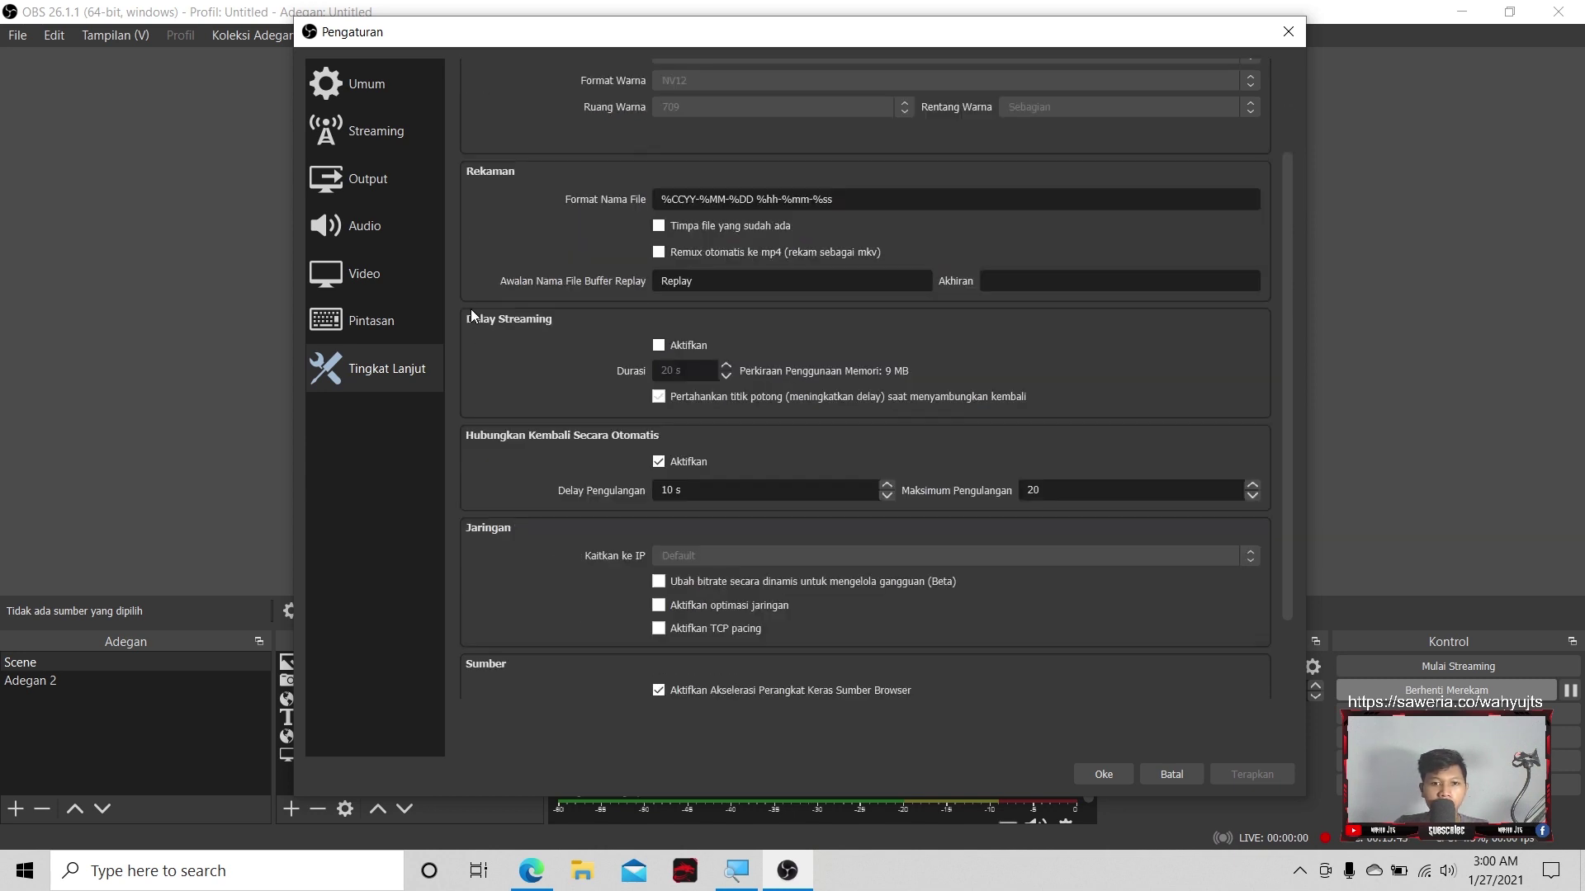
scroll(472, 316, down, 1)
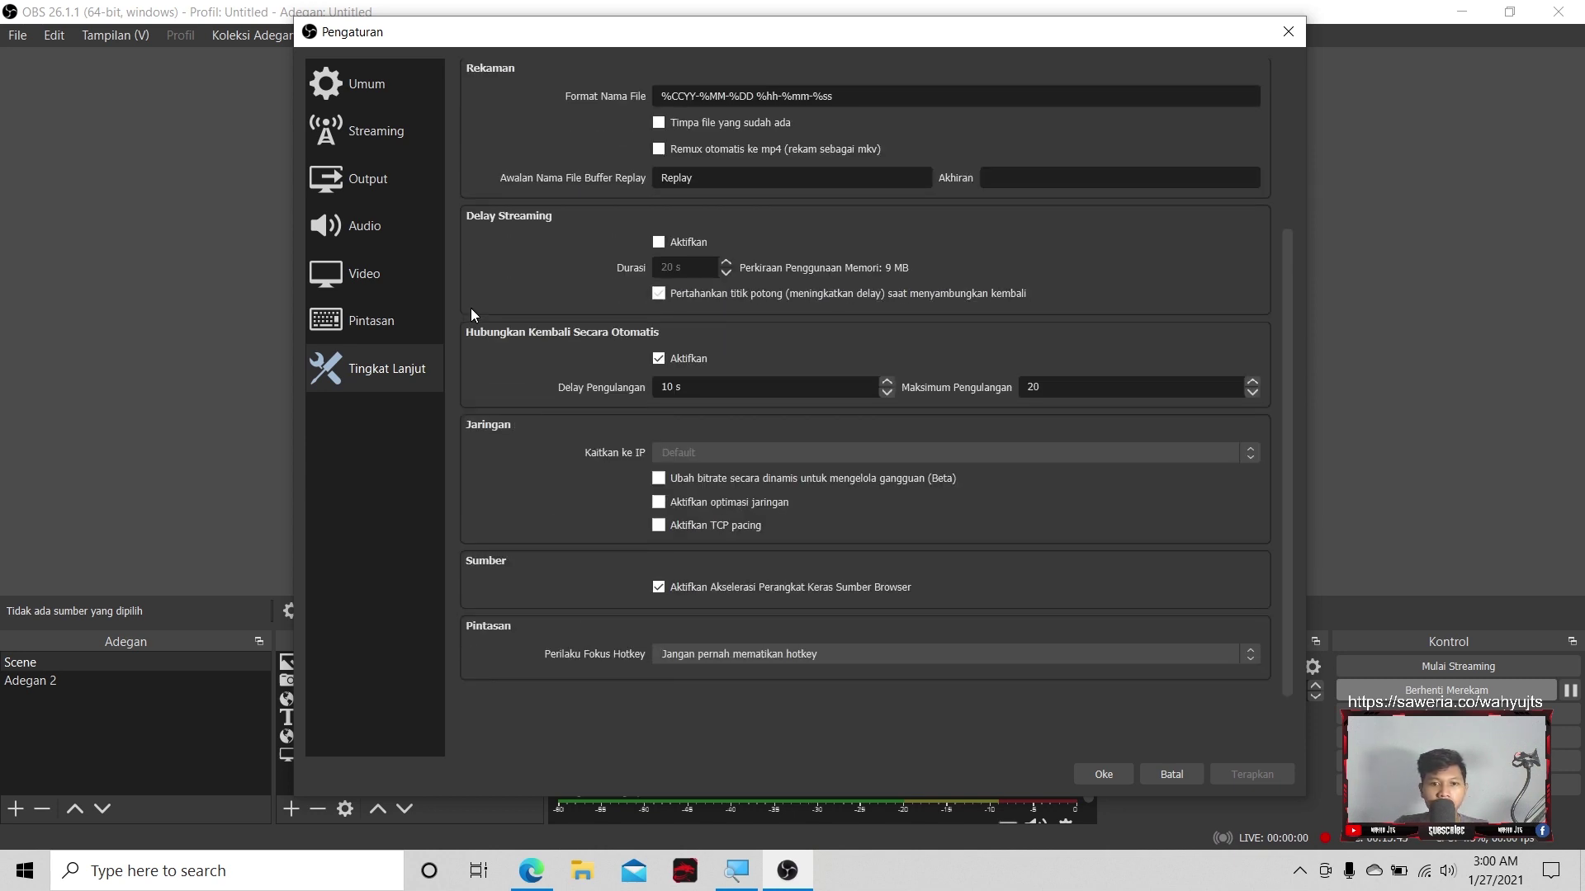
scroll(438, 414, up, 2)
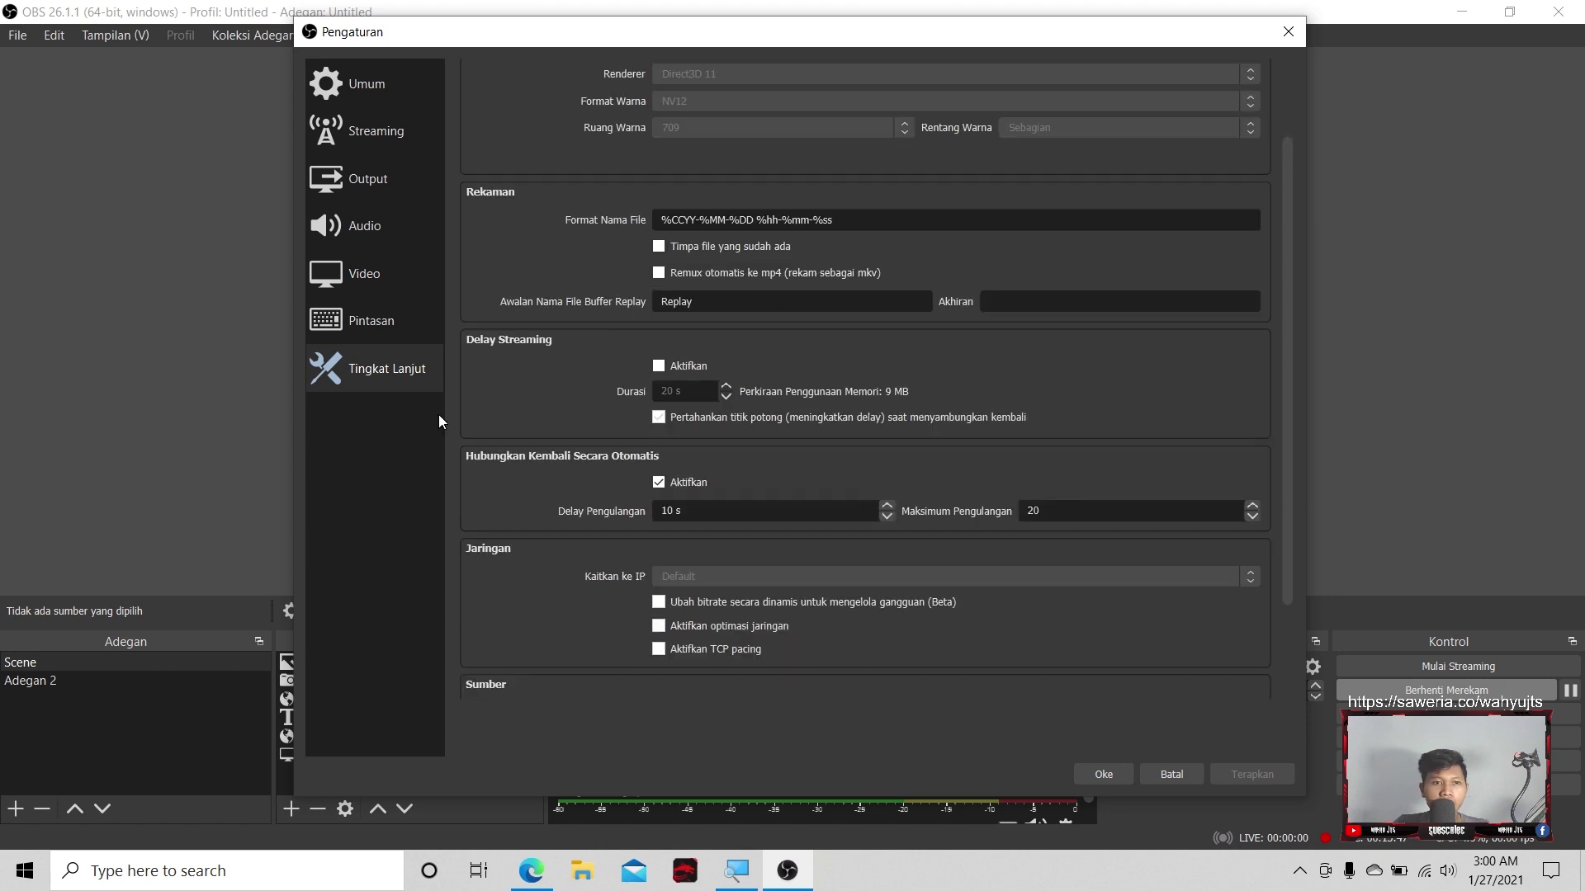
Review every settings category once more, from general to advanced, and close the settings by accepting them.
click(366, 84)
scroll(592, 317, down, 5)
scroll(578, 313, down, 2)
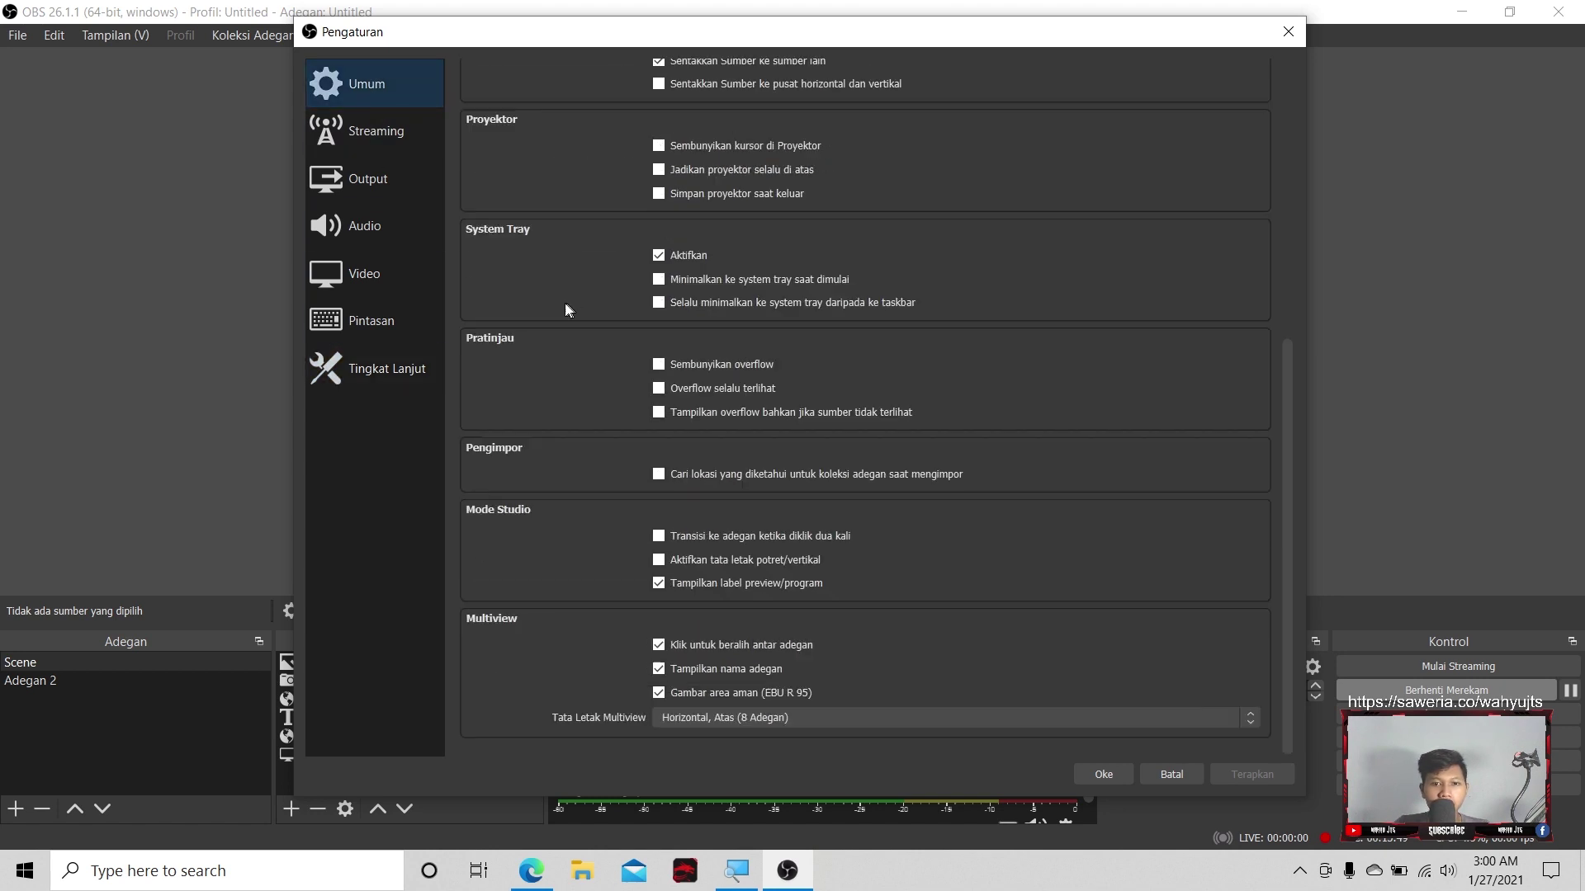
click(378, 122)
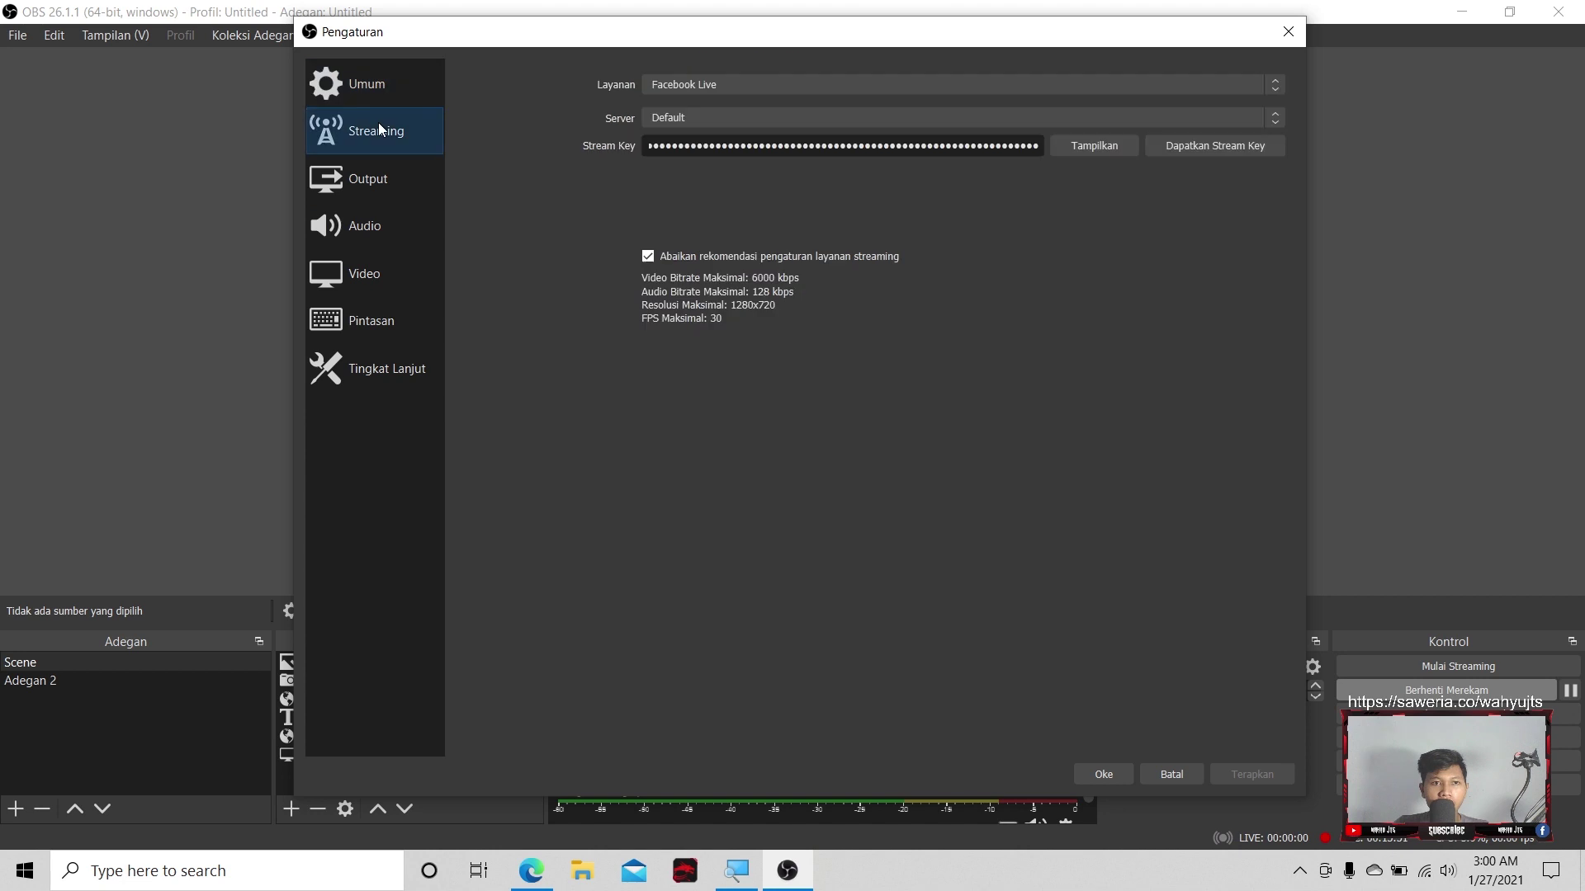
click(370, 193)
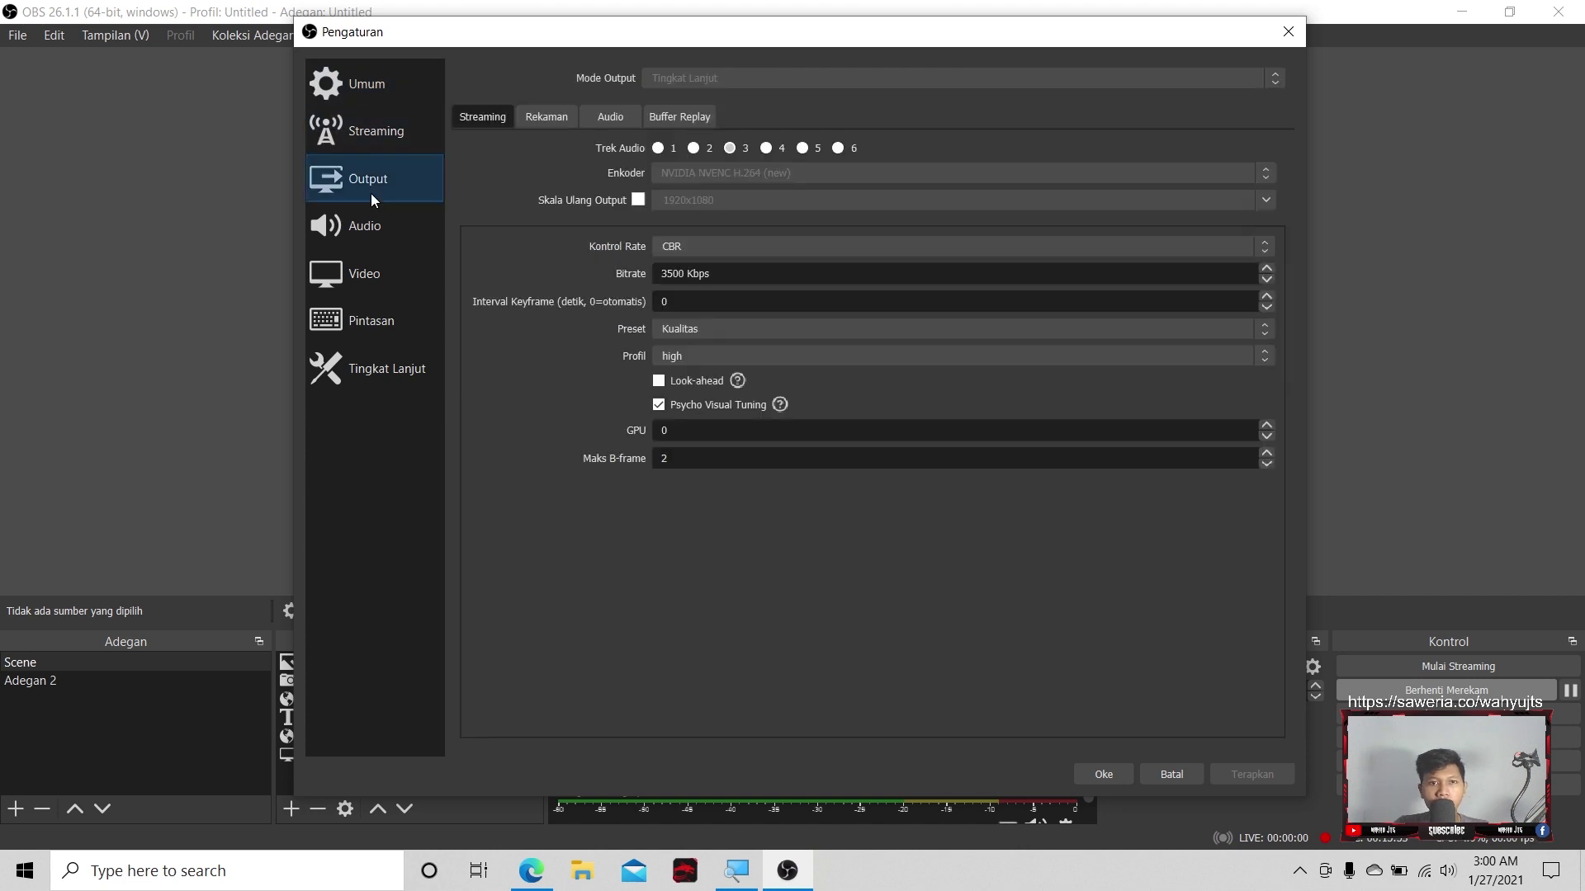
click(378, 238)
click(378, 272)
click(340, 350)
click(348, 325)
click(347, 363)
click(364, 86)
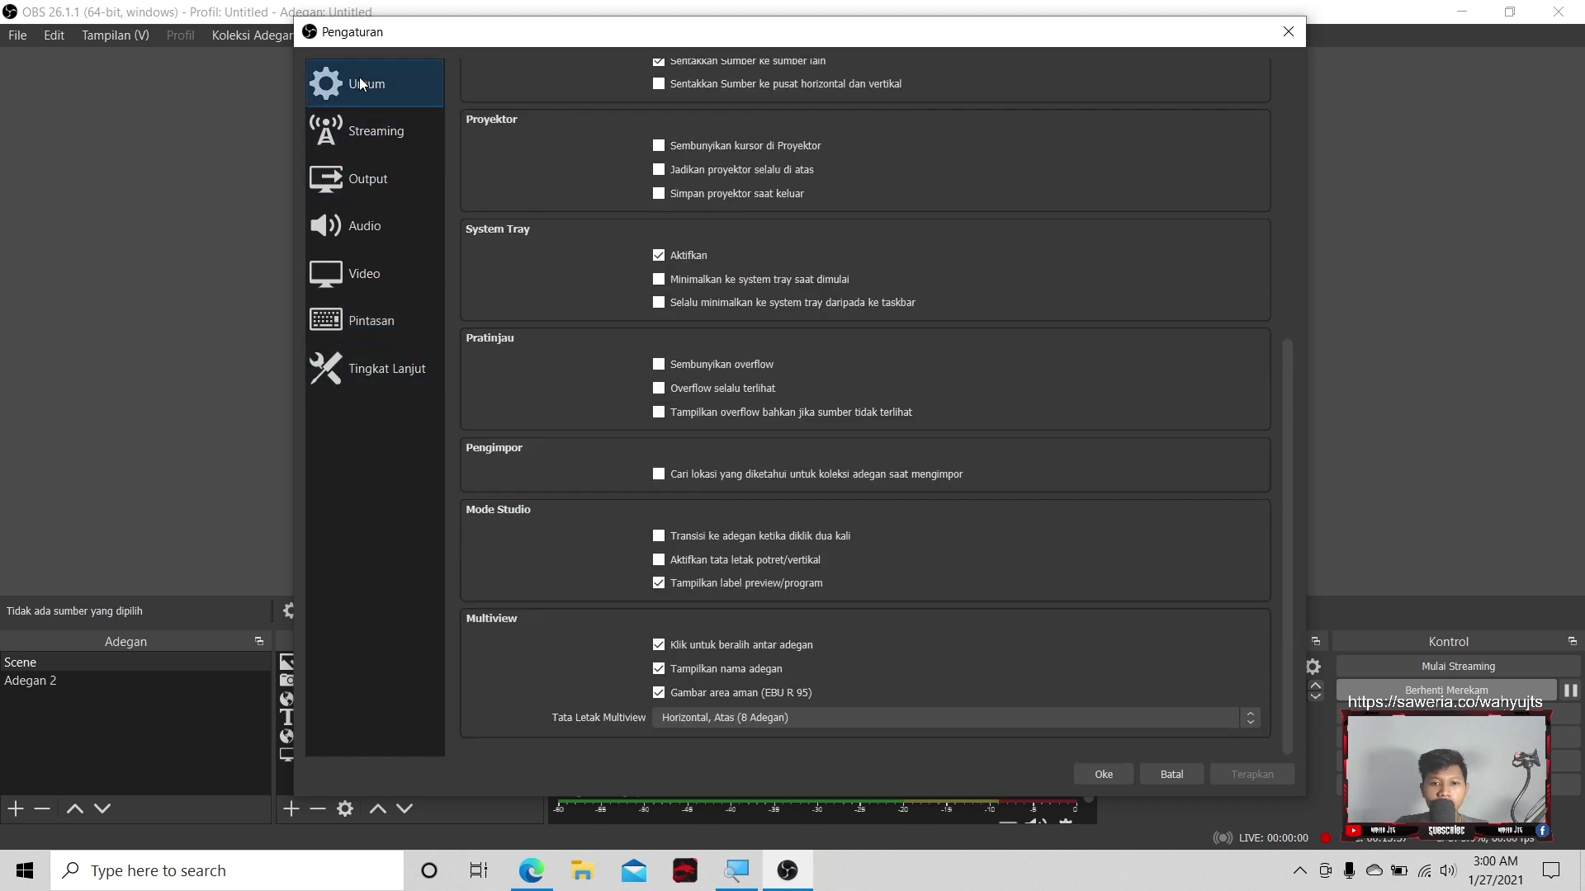
click(1104, 773)
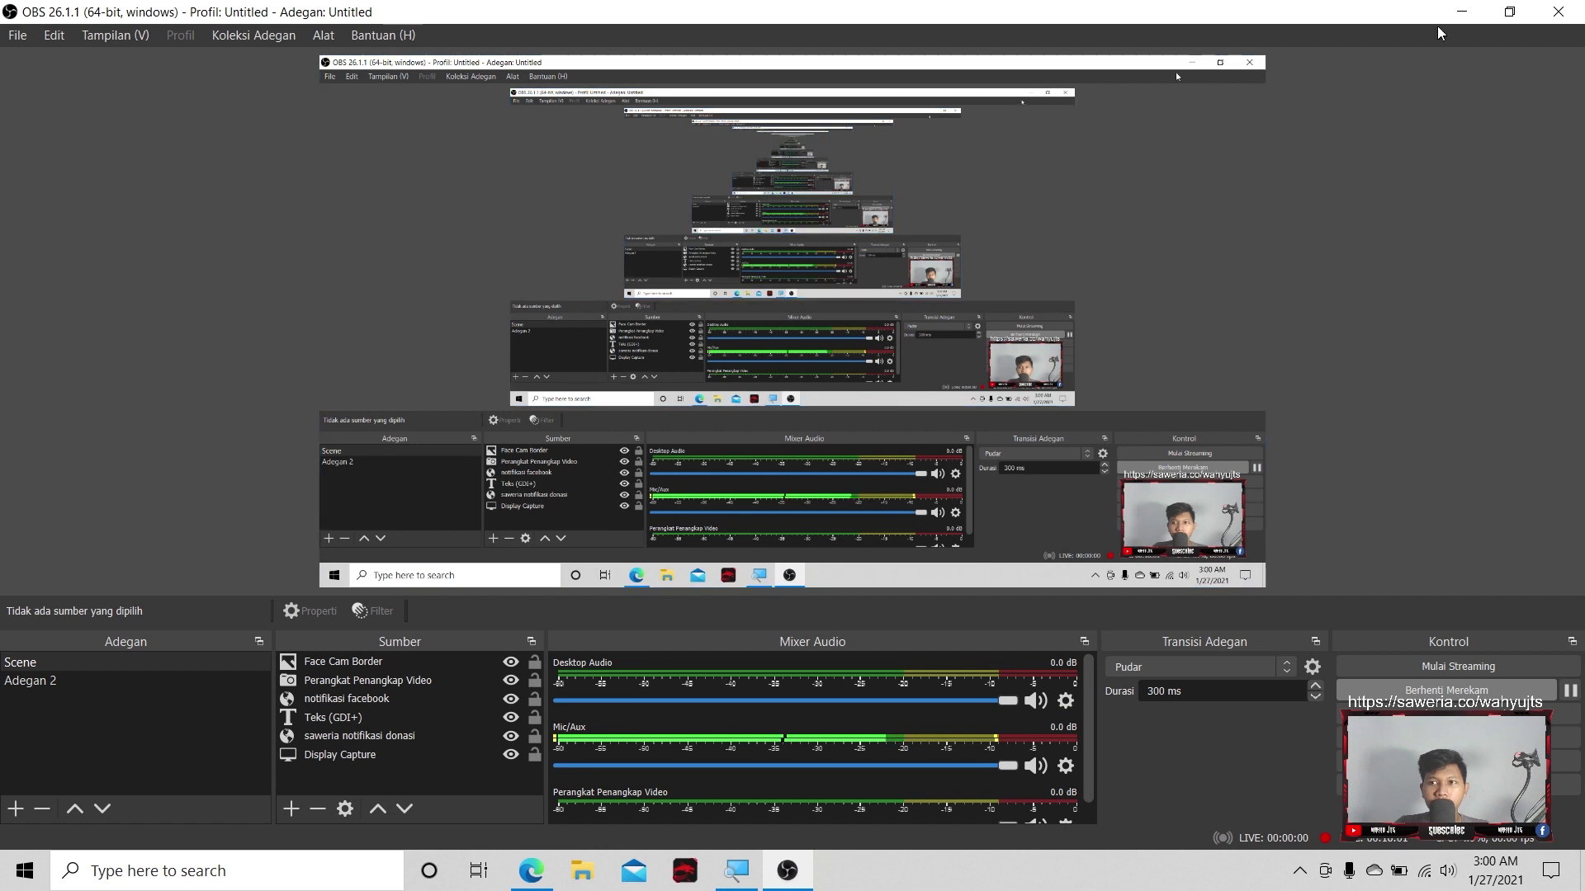
Minimize OBS Studio and refresh the Windows desktop.
click(1462, 11)
right_click(666, 158)
click(702, 216)
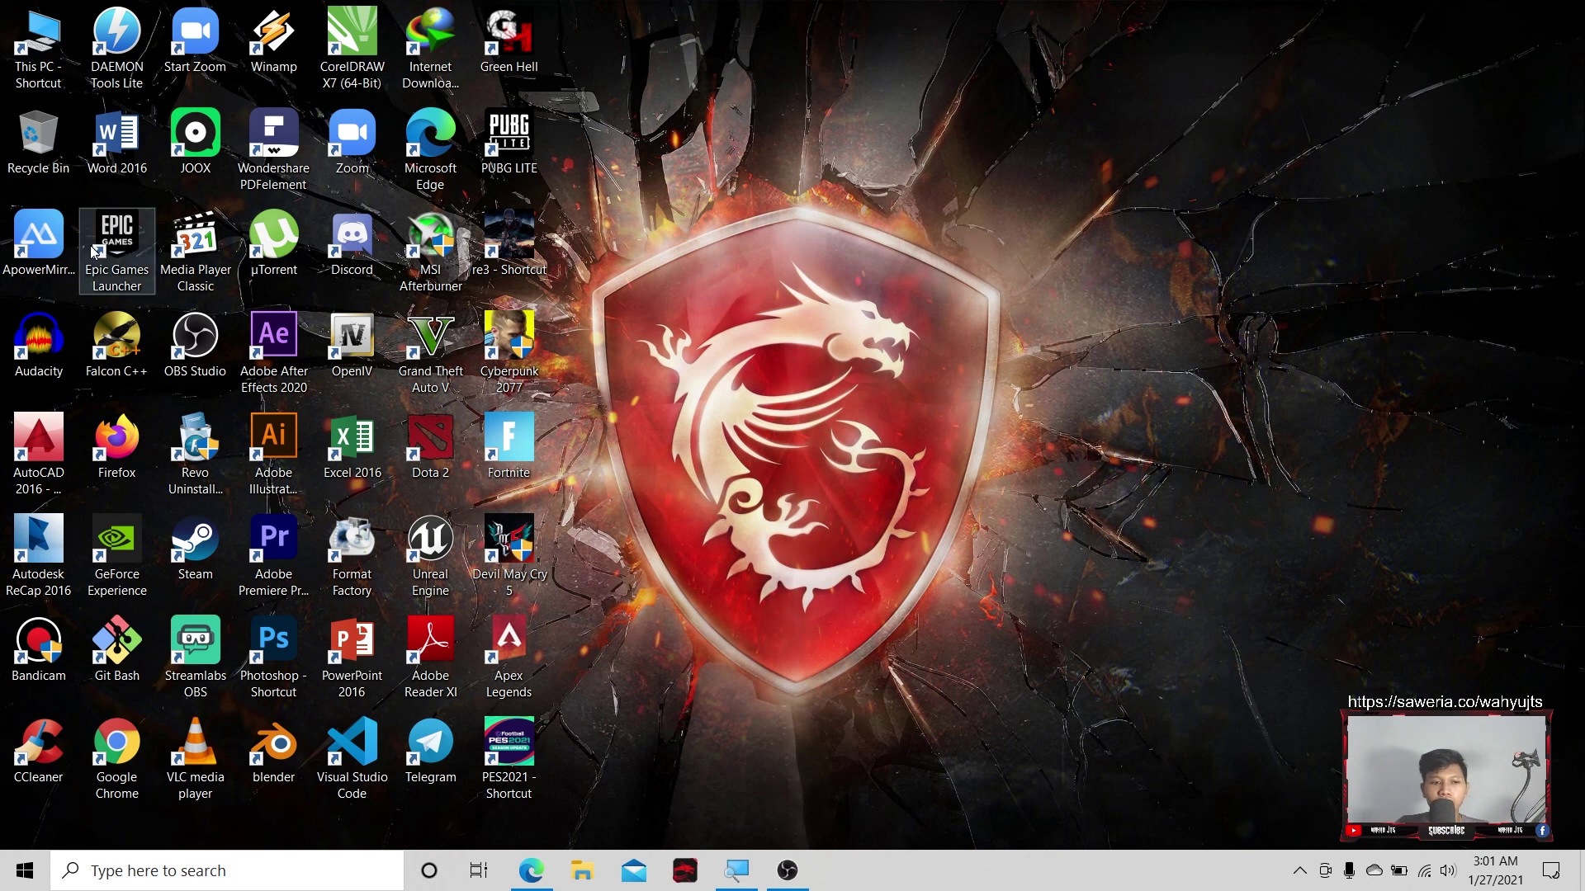
Open the Windows display settings and look at the available display resolutions, leaving the current one selected.
click(147, 881)
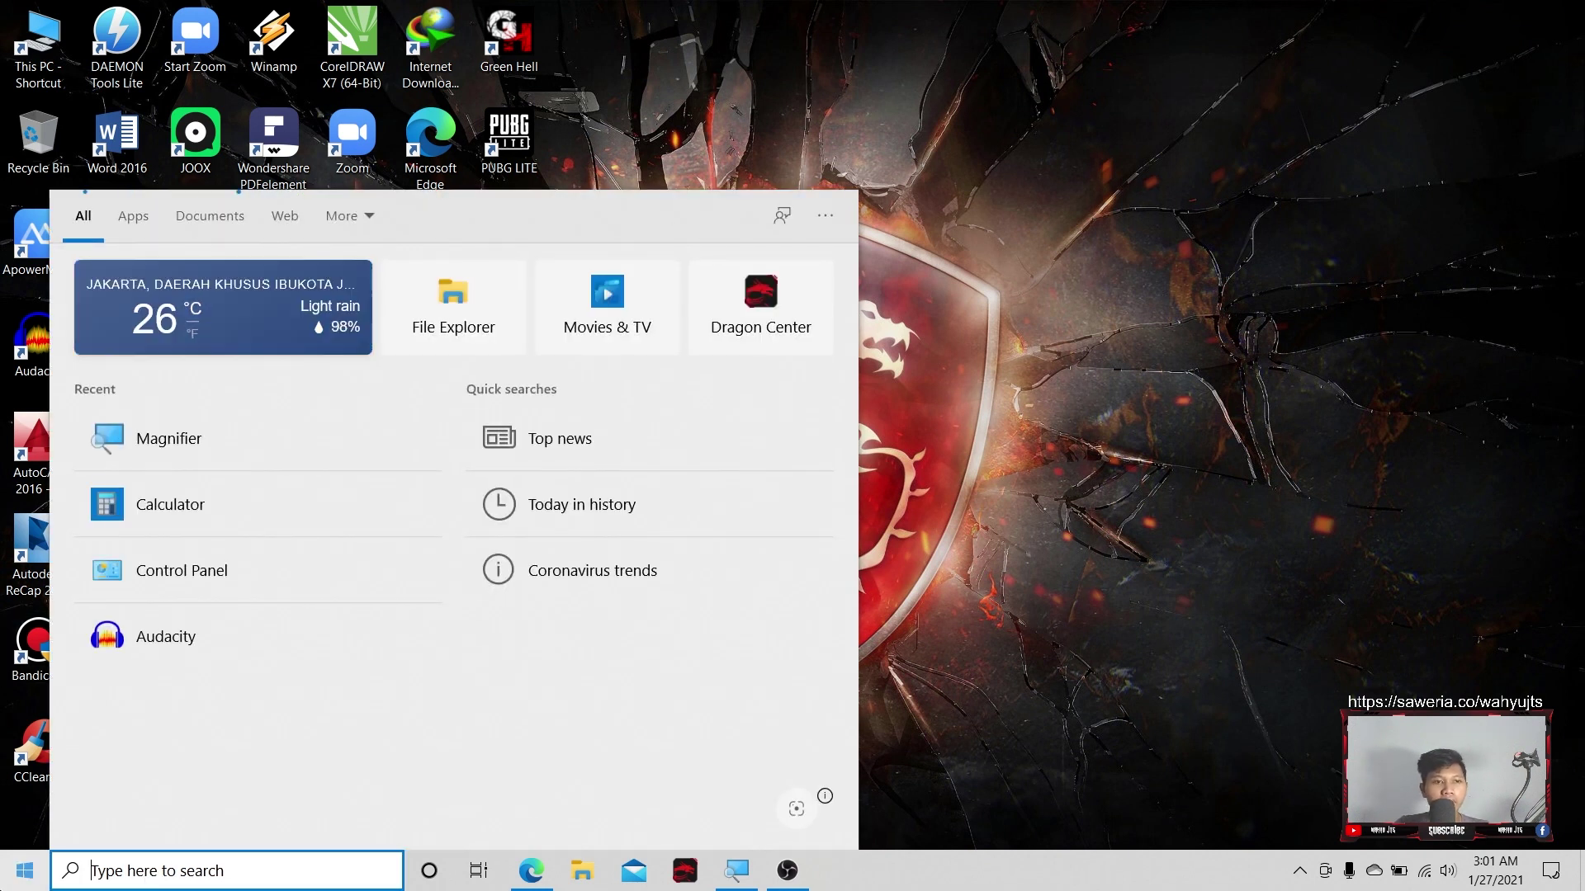
click(24, 870)
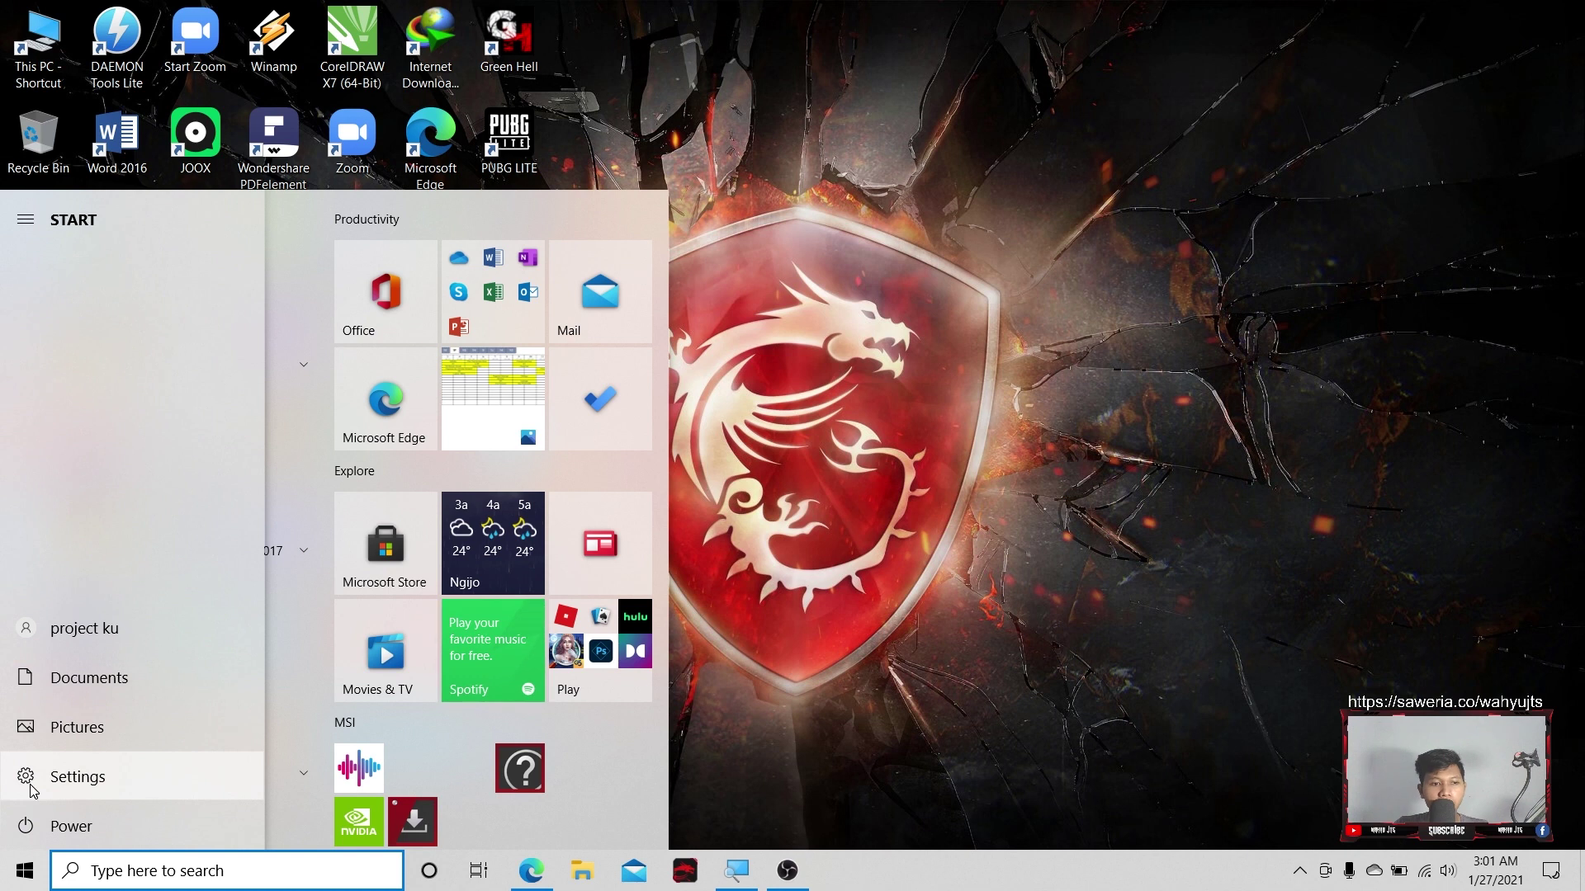
click(27, 776)
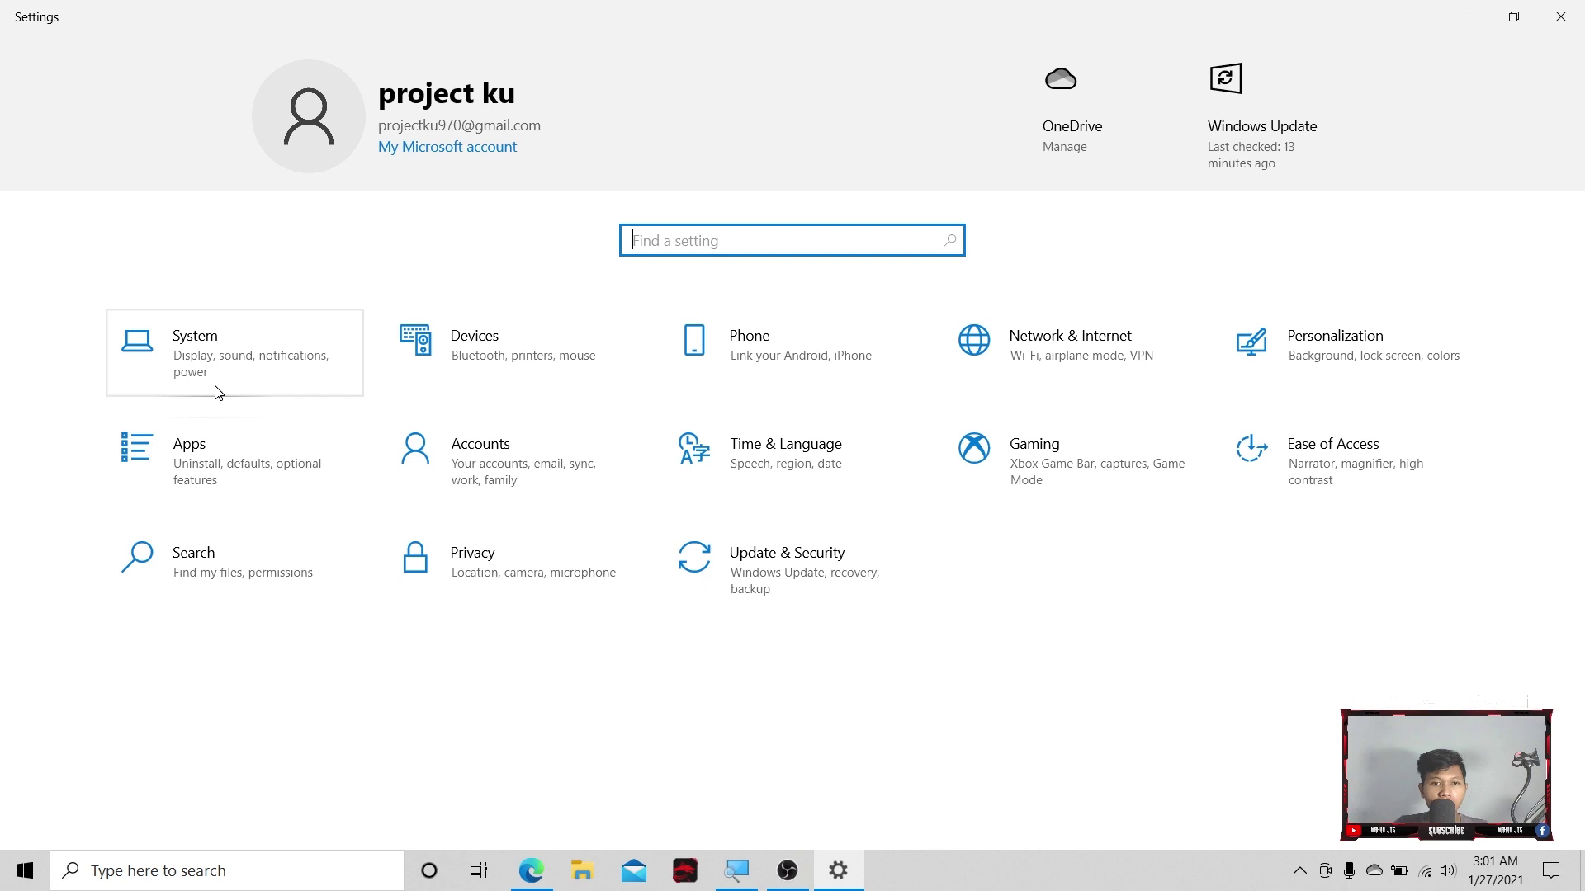
click(249, 350)
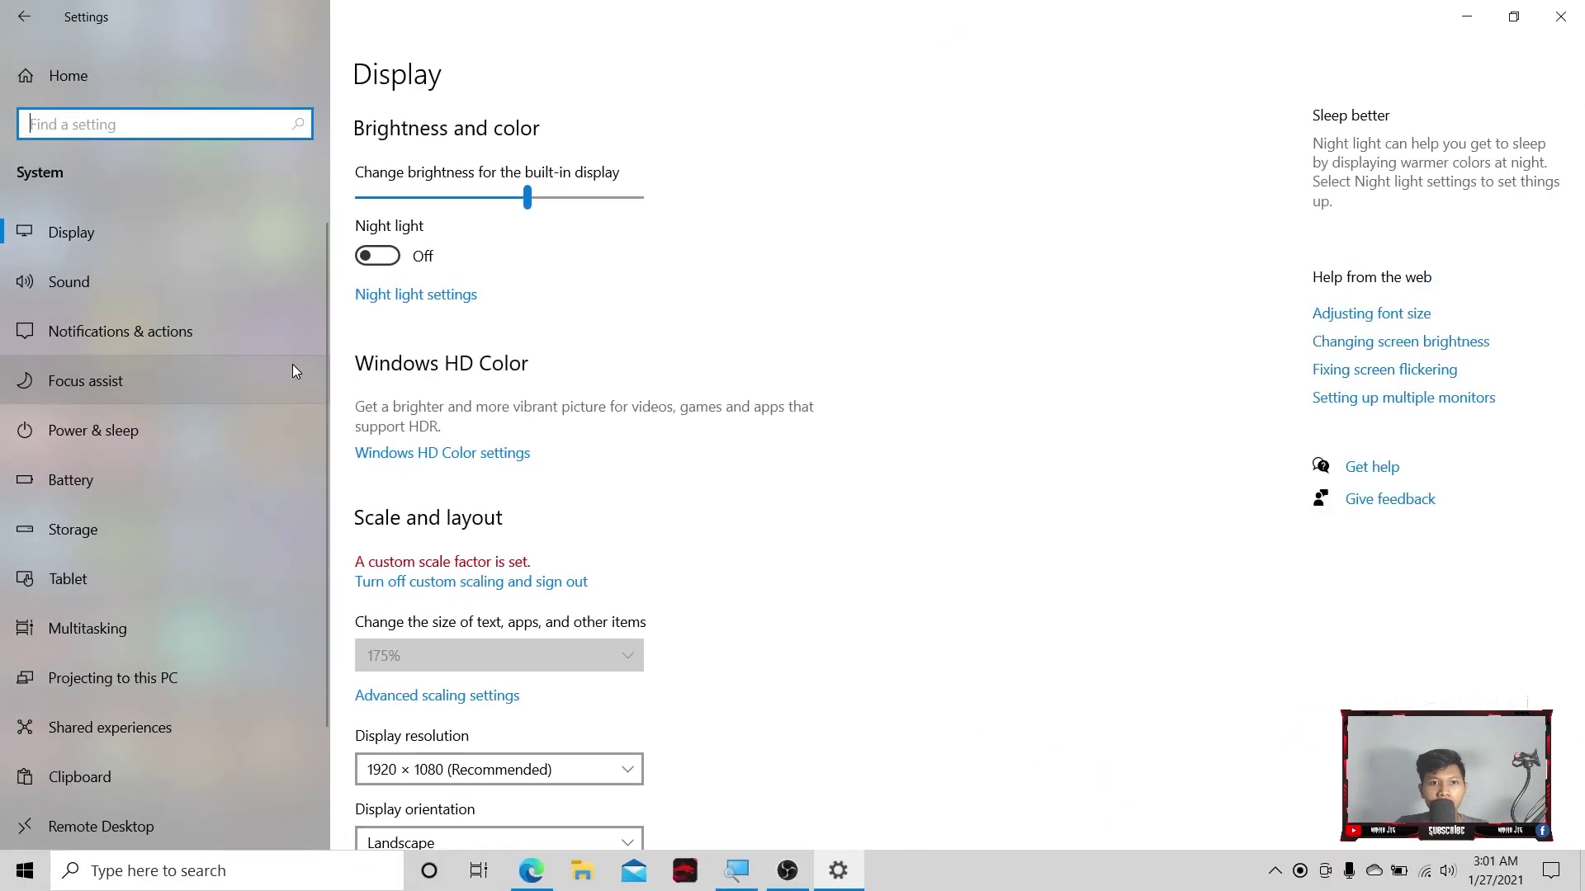
scroll(772, 540, down, 3)
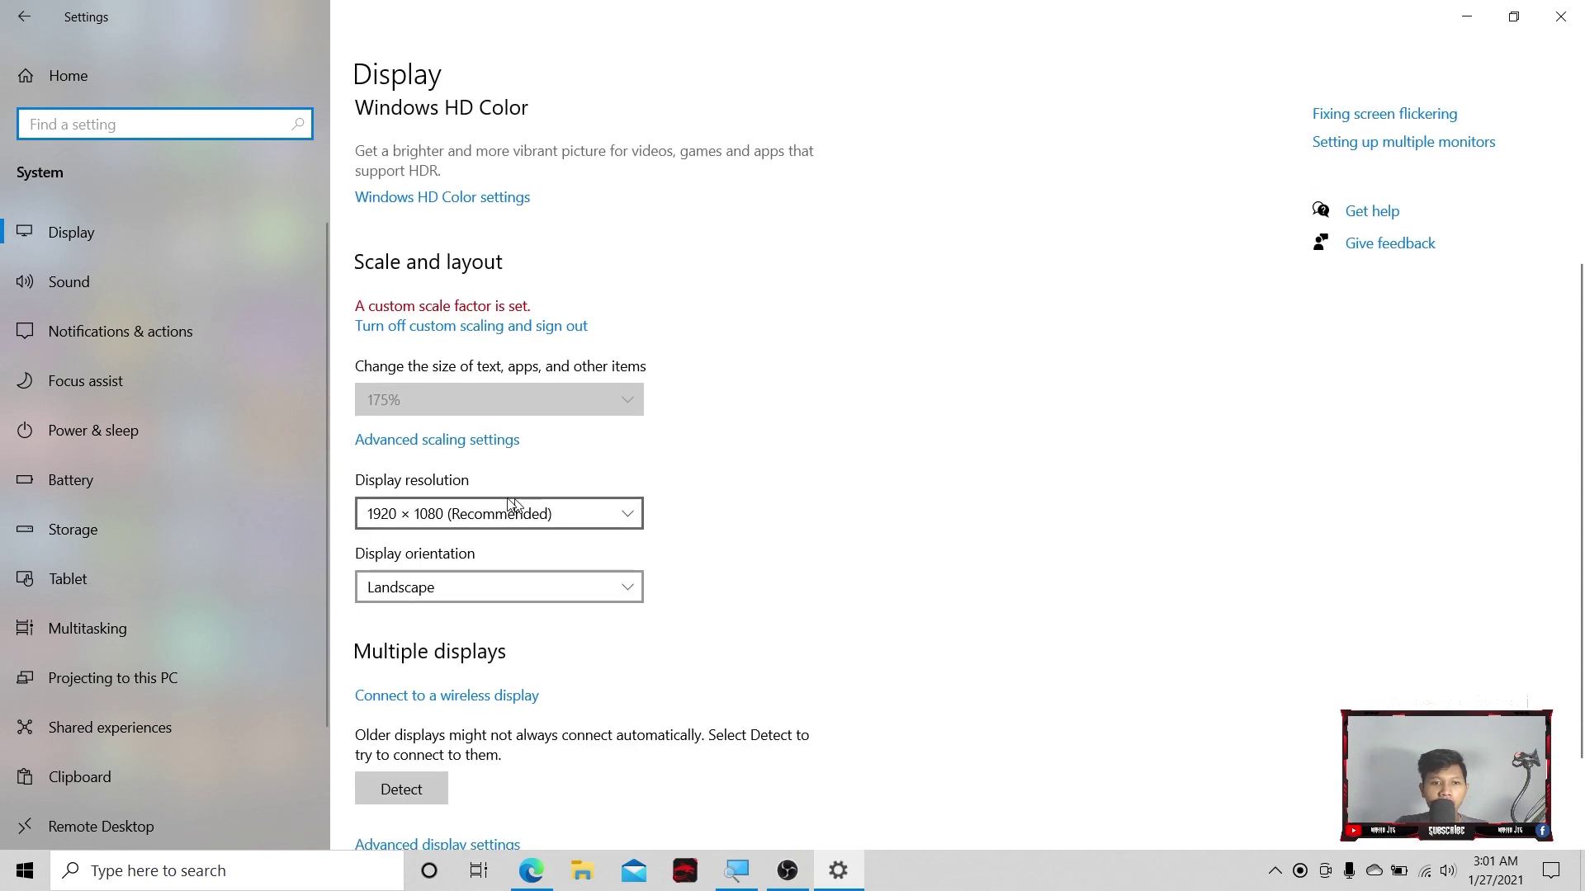
click(508, 513)
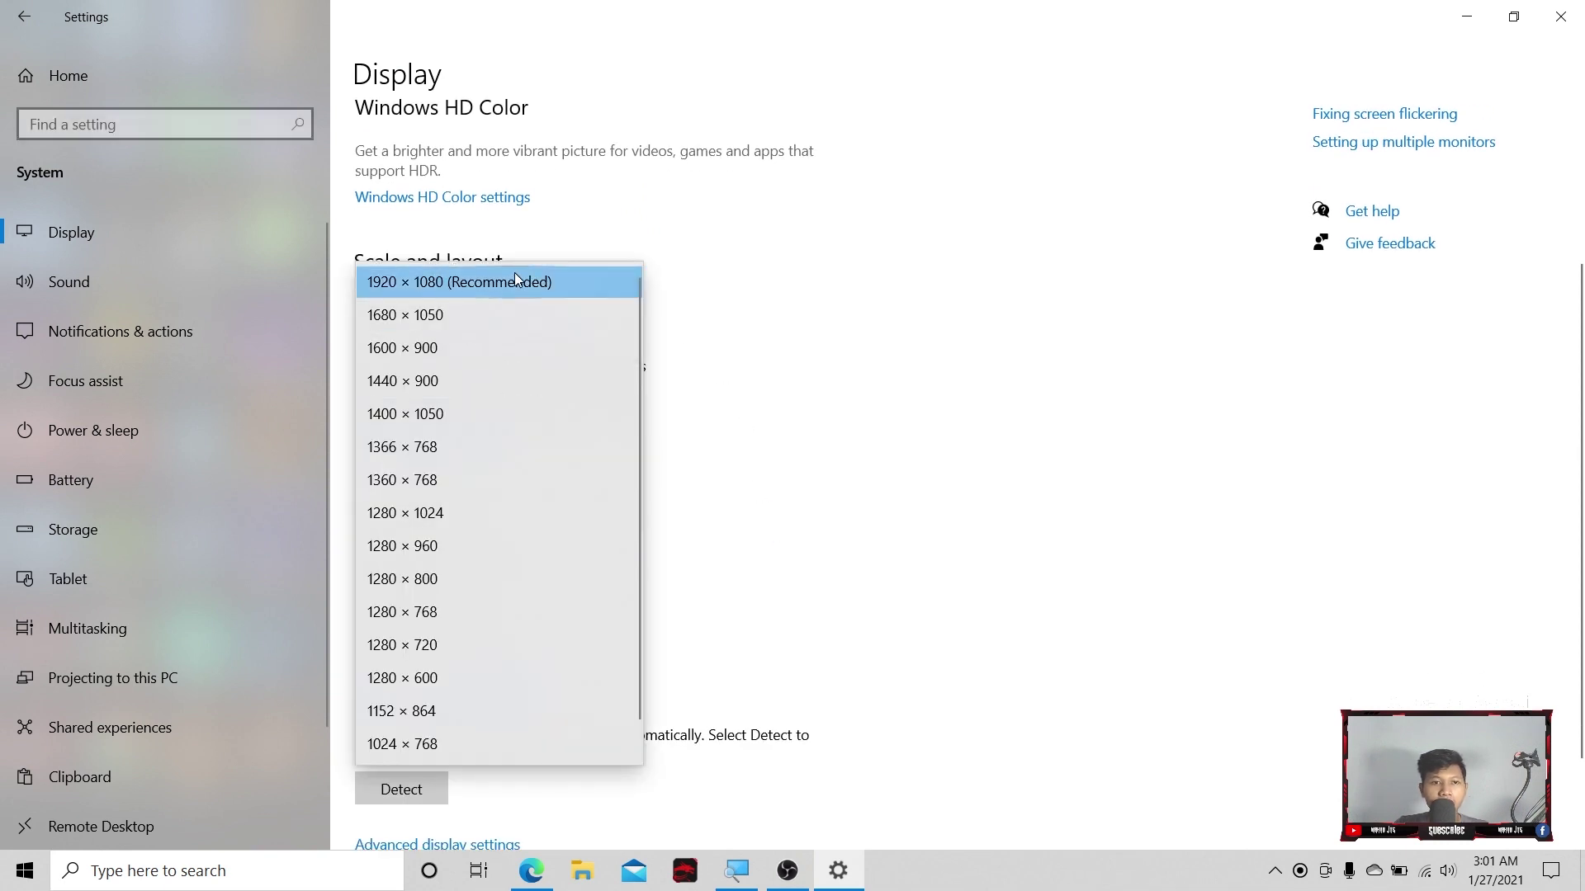
click(799, 395)
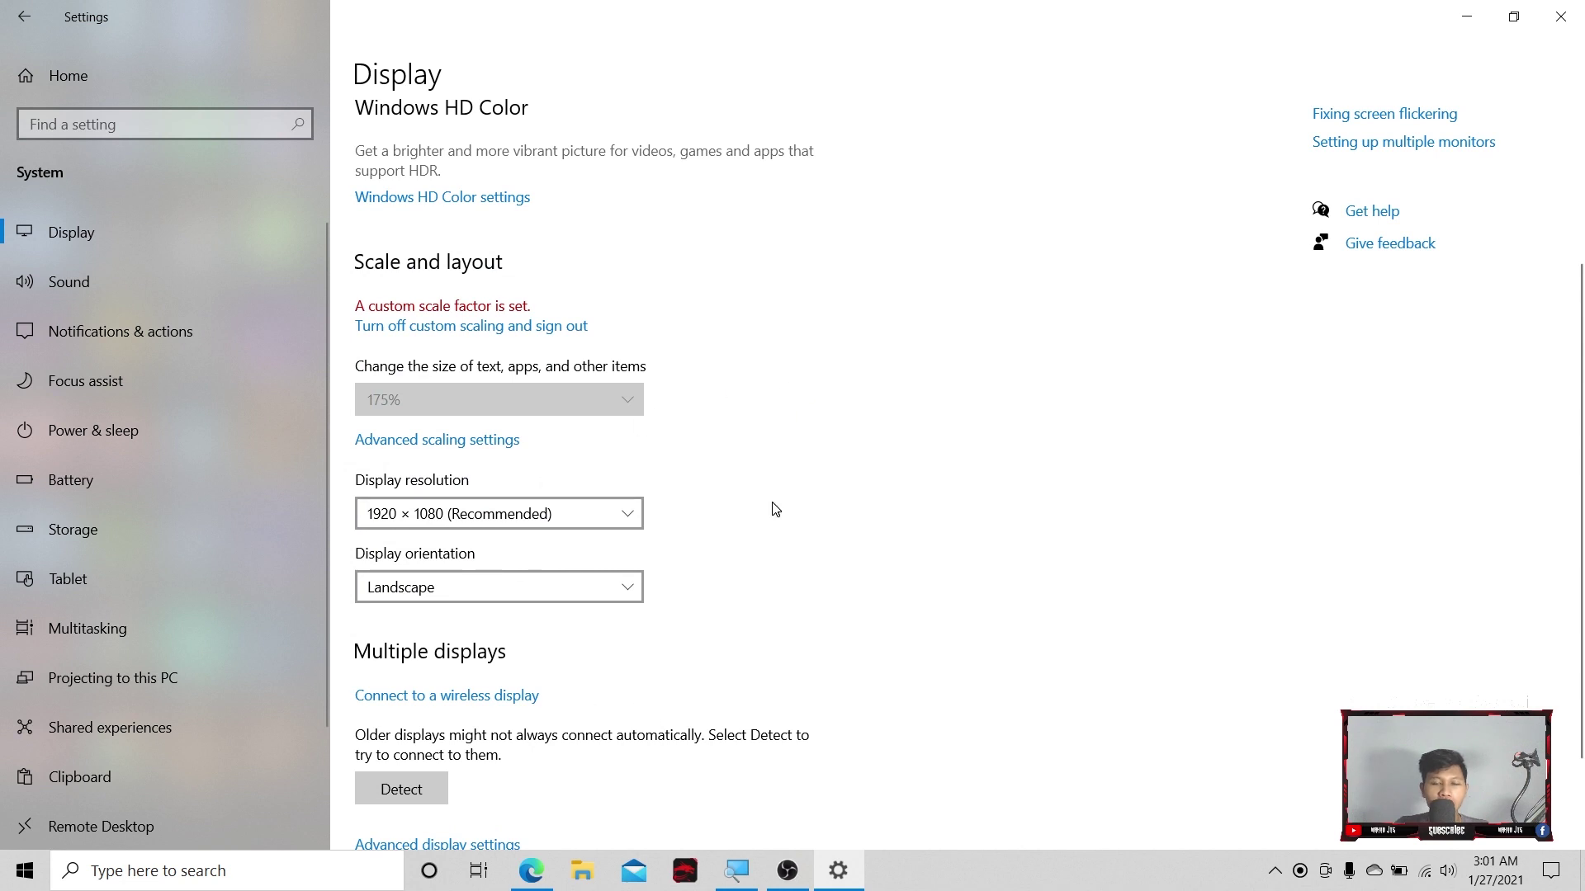
Look over the display settings and open the graphics settings with the per-app performance preferences.
scroll(771, 336, up, 3)
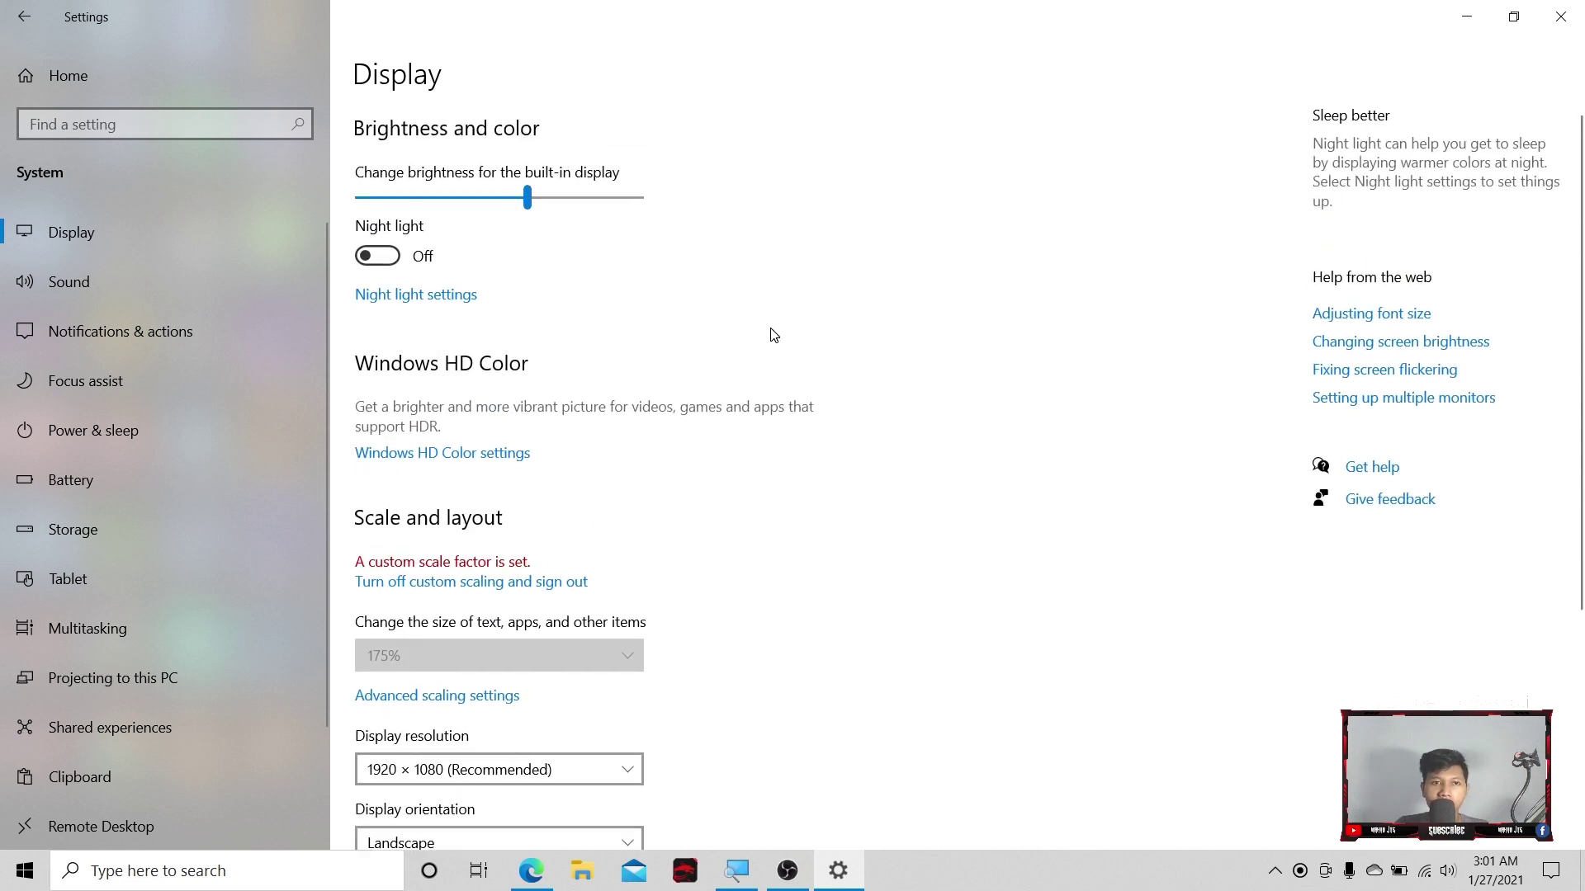
scroll(773, 342, down, 2)
scroll(773, 341, down, 3)
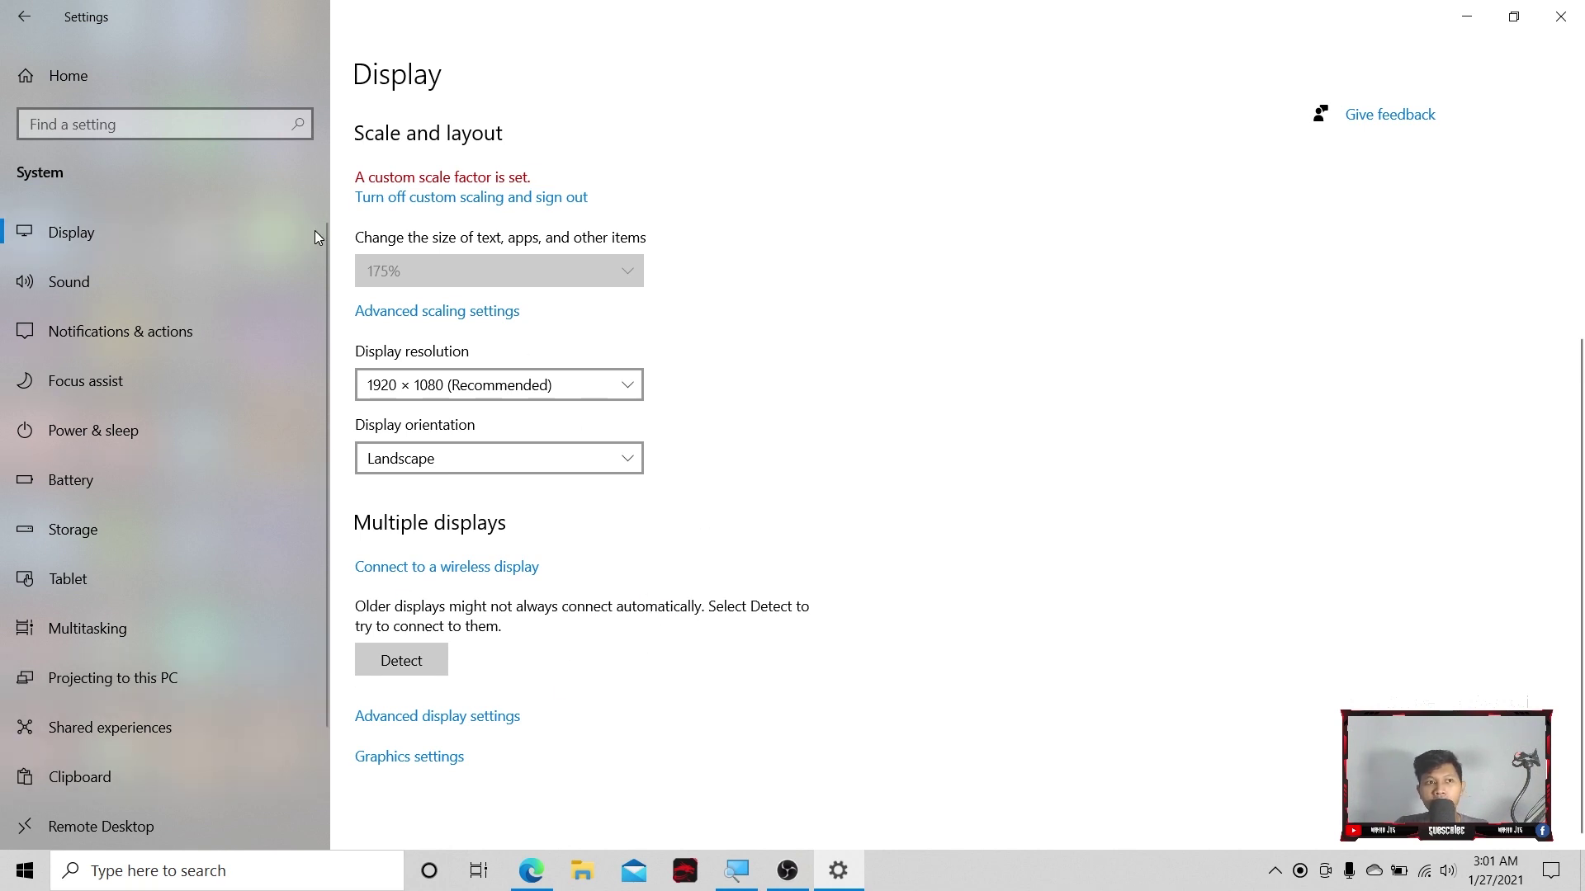
scroll(979, 379, up, 1)
scroll(980, 379, up, 5)
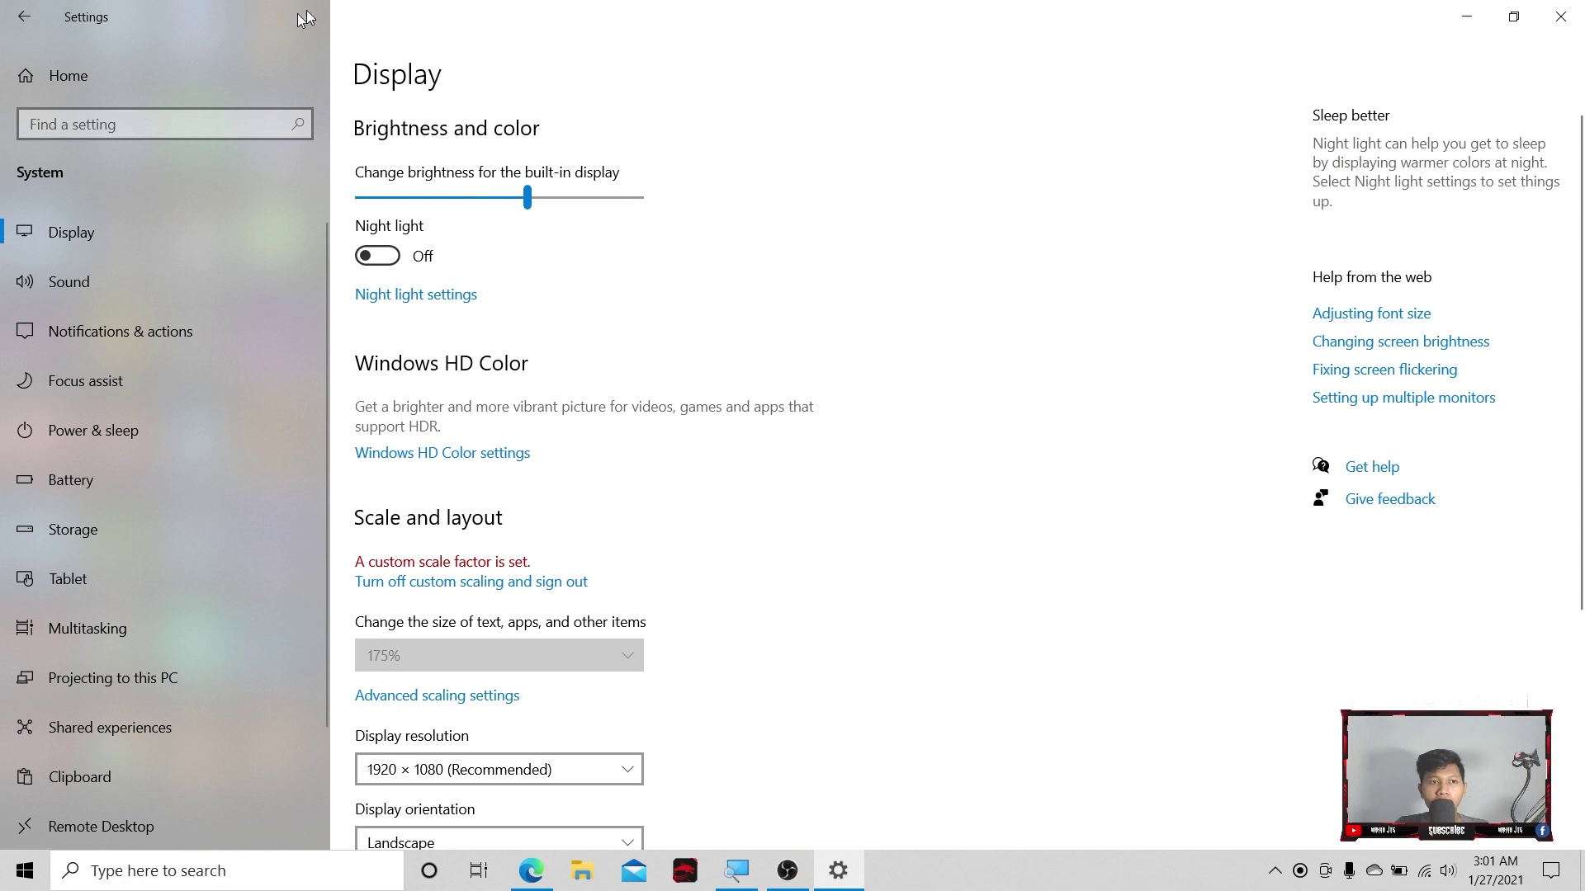
scroll(908, 387, down, 5)
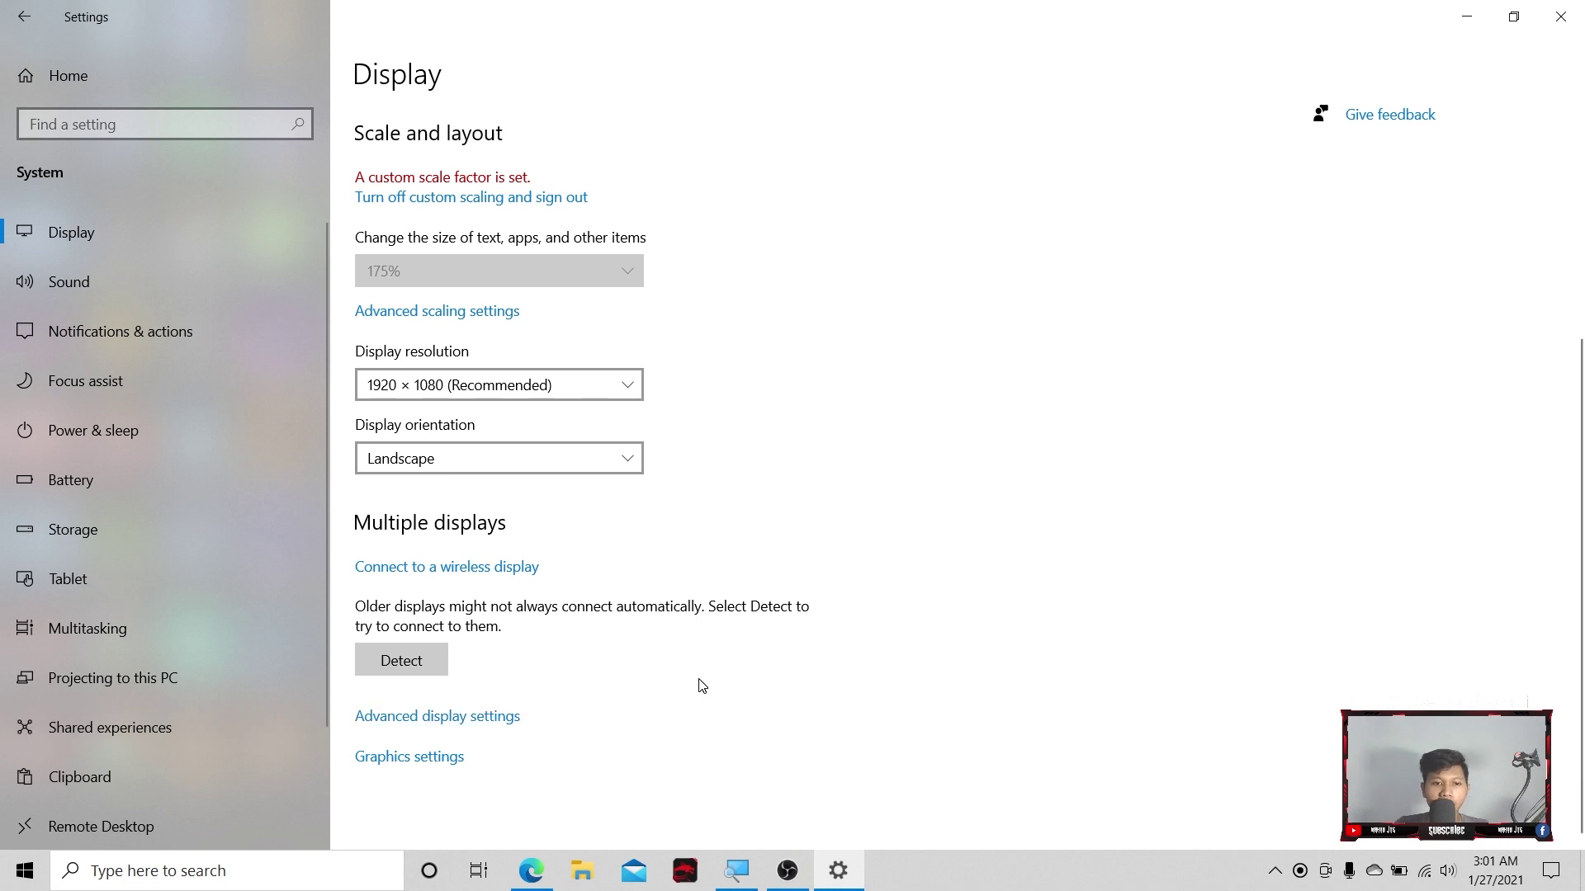
click(432, 756)
scroll(668, 427, down, 4)
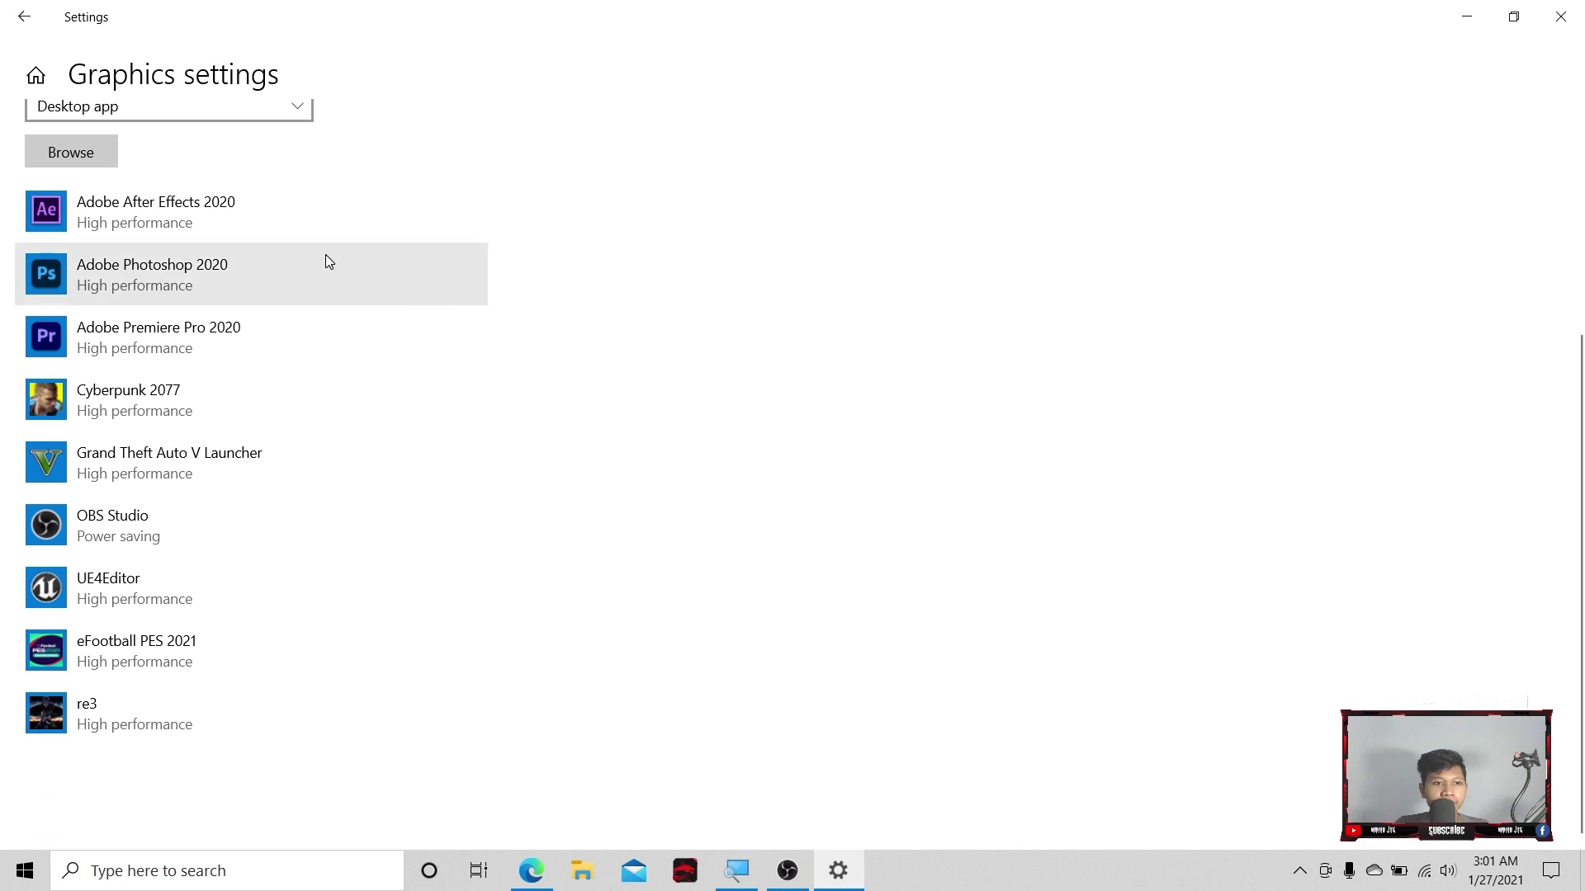
View the graphics preference options for OBS Studio, cancel without changing them, and close Windows Settings.
click(112, 542)
click(354, 609)
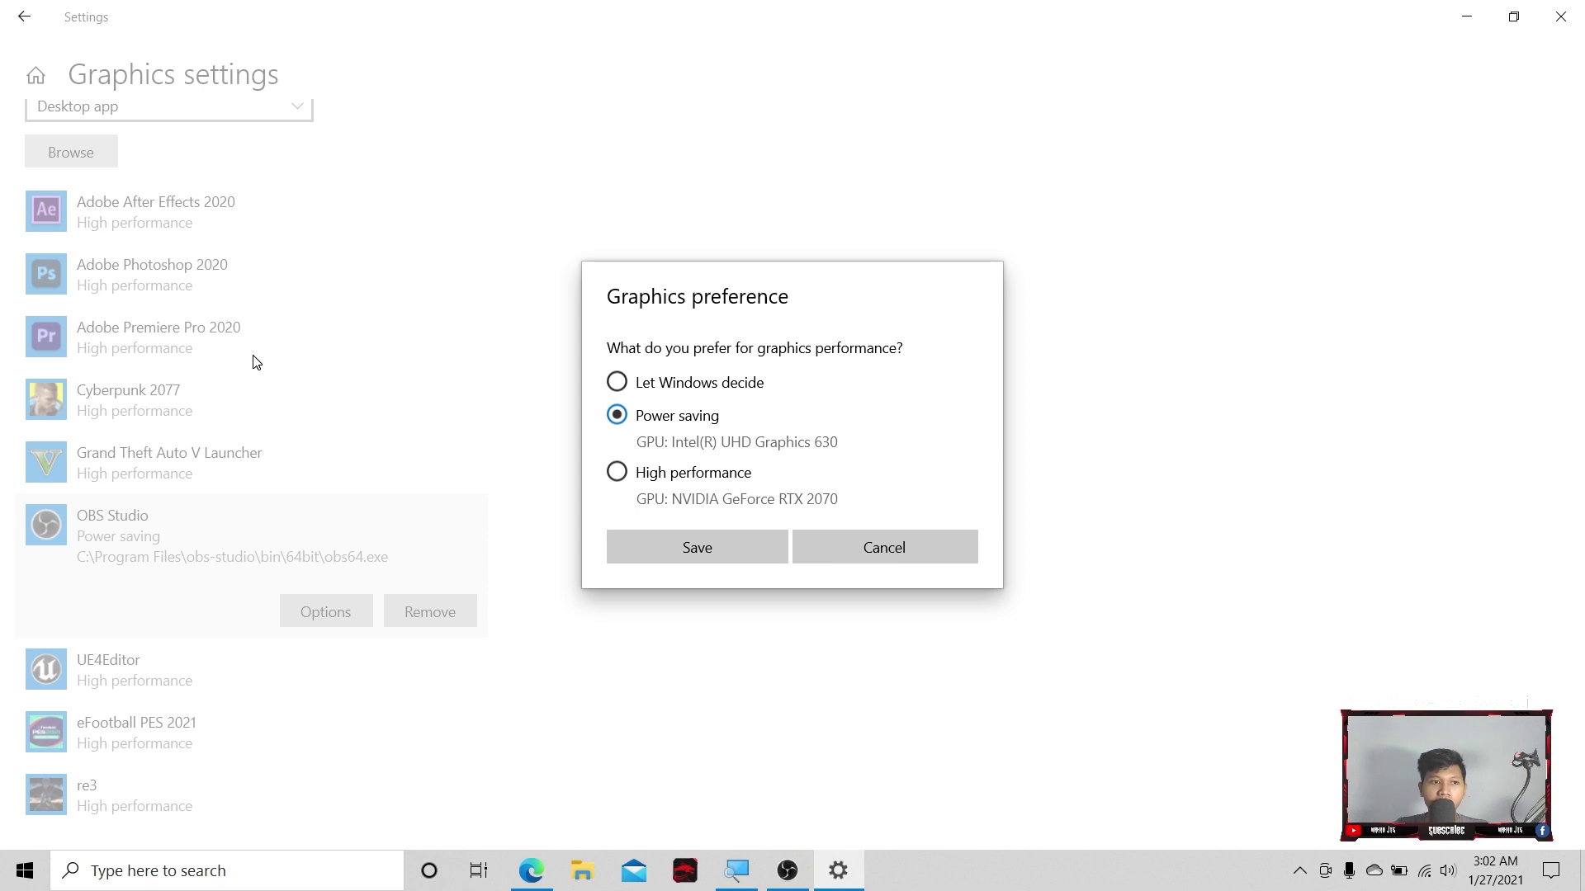
click(881, 547)
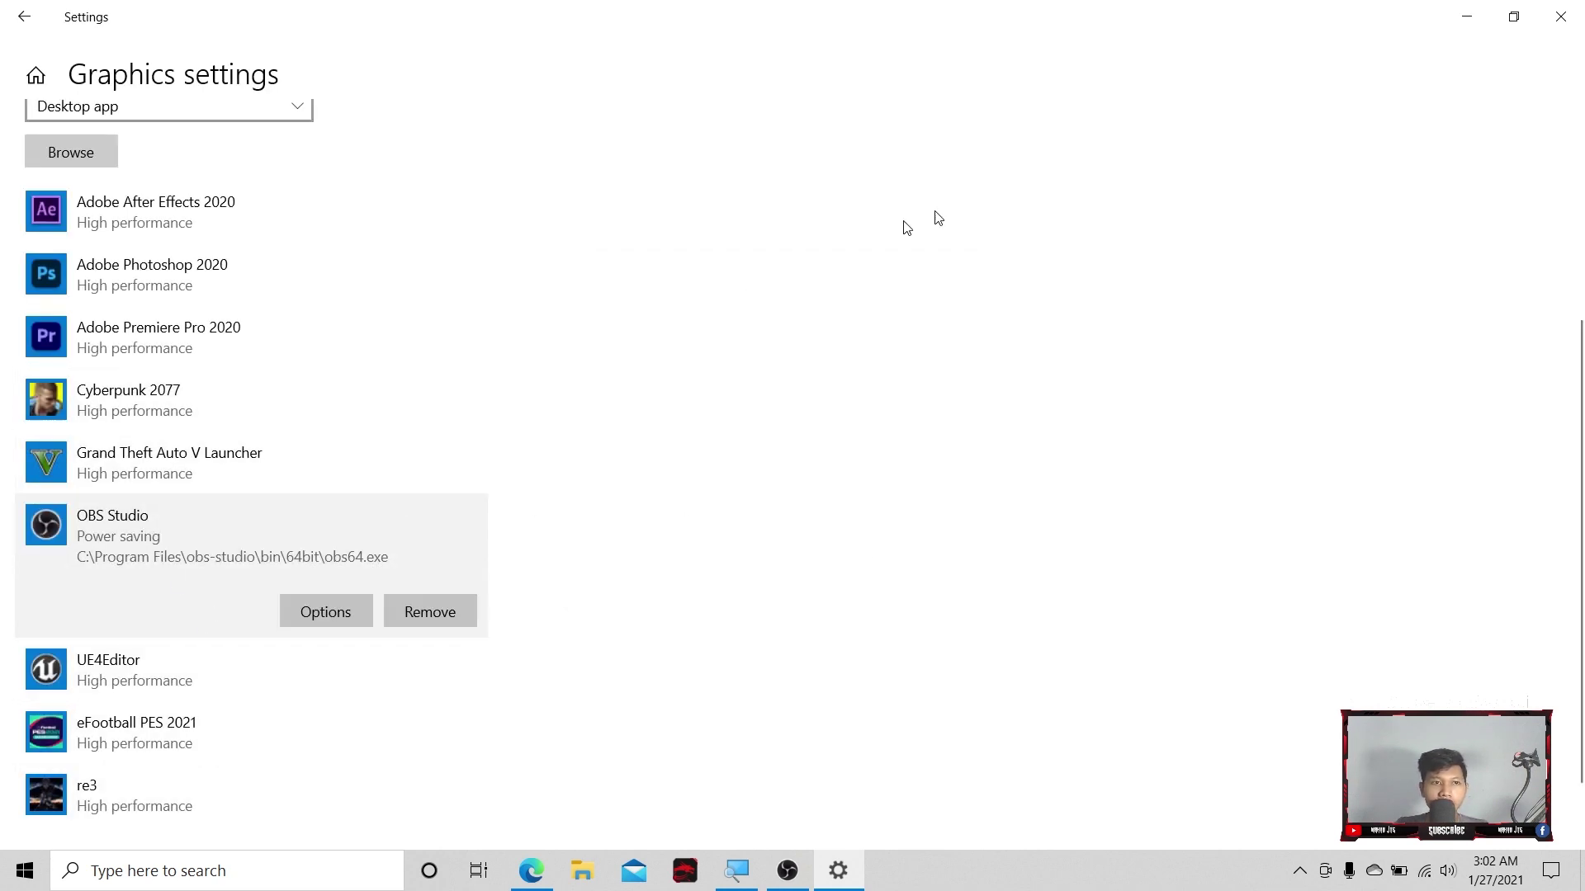
scroll(428, 506, up, 3)
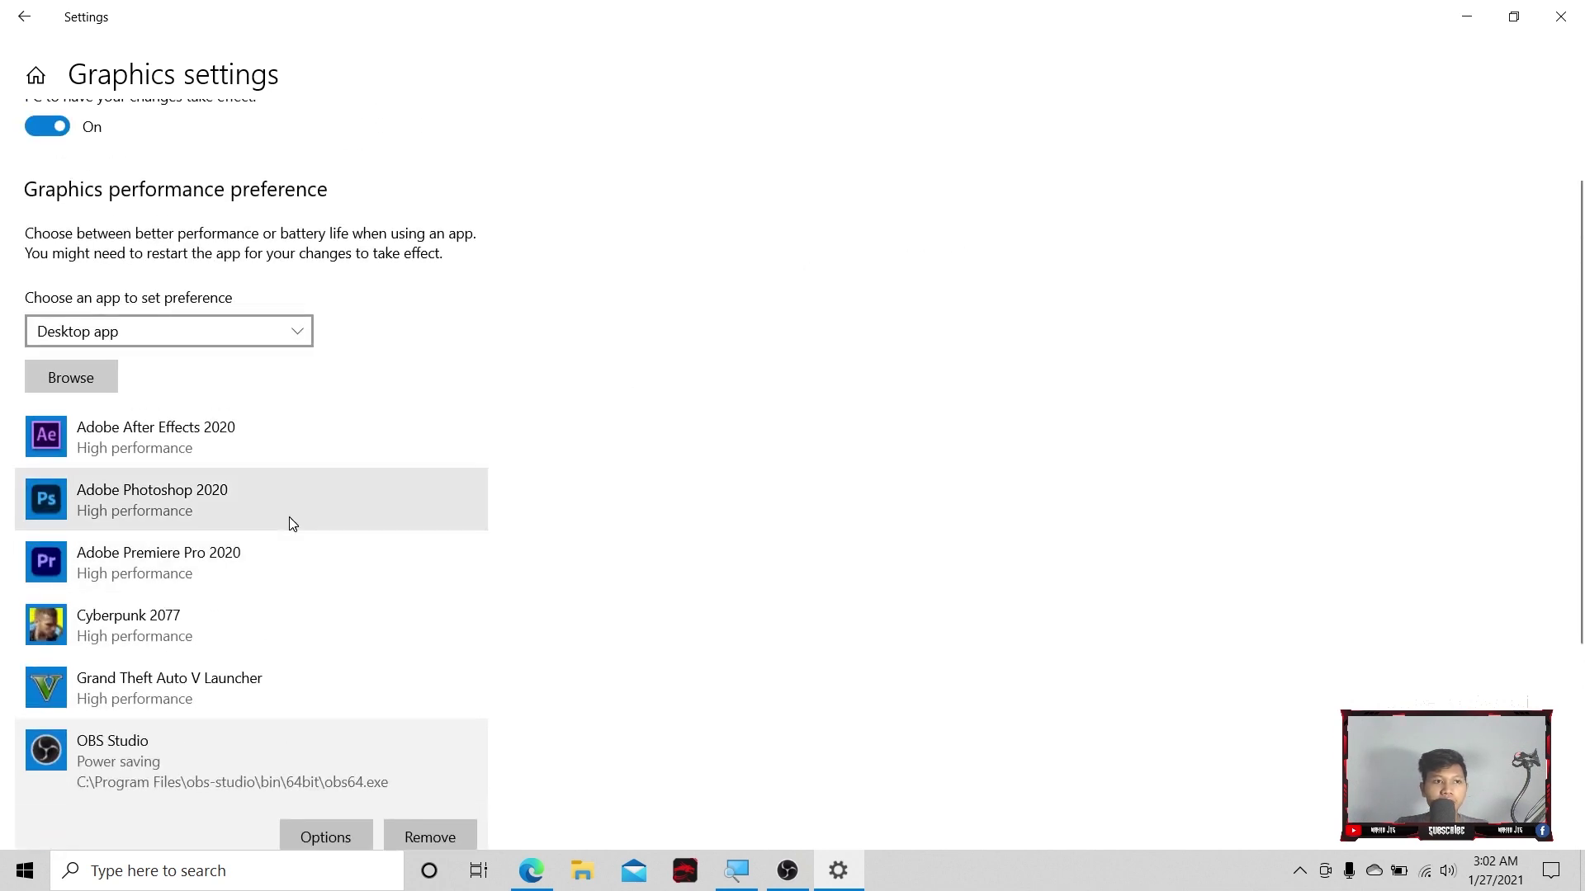
scroll(289, 524, up, 2)
click(23, 9)
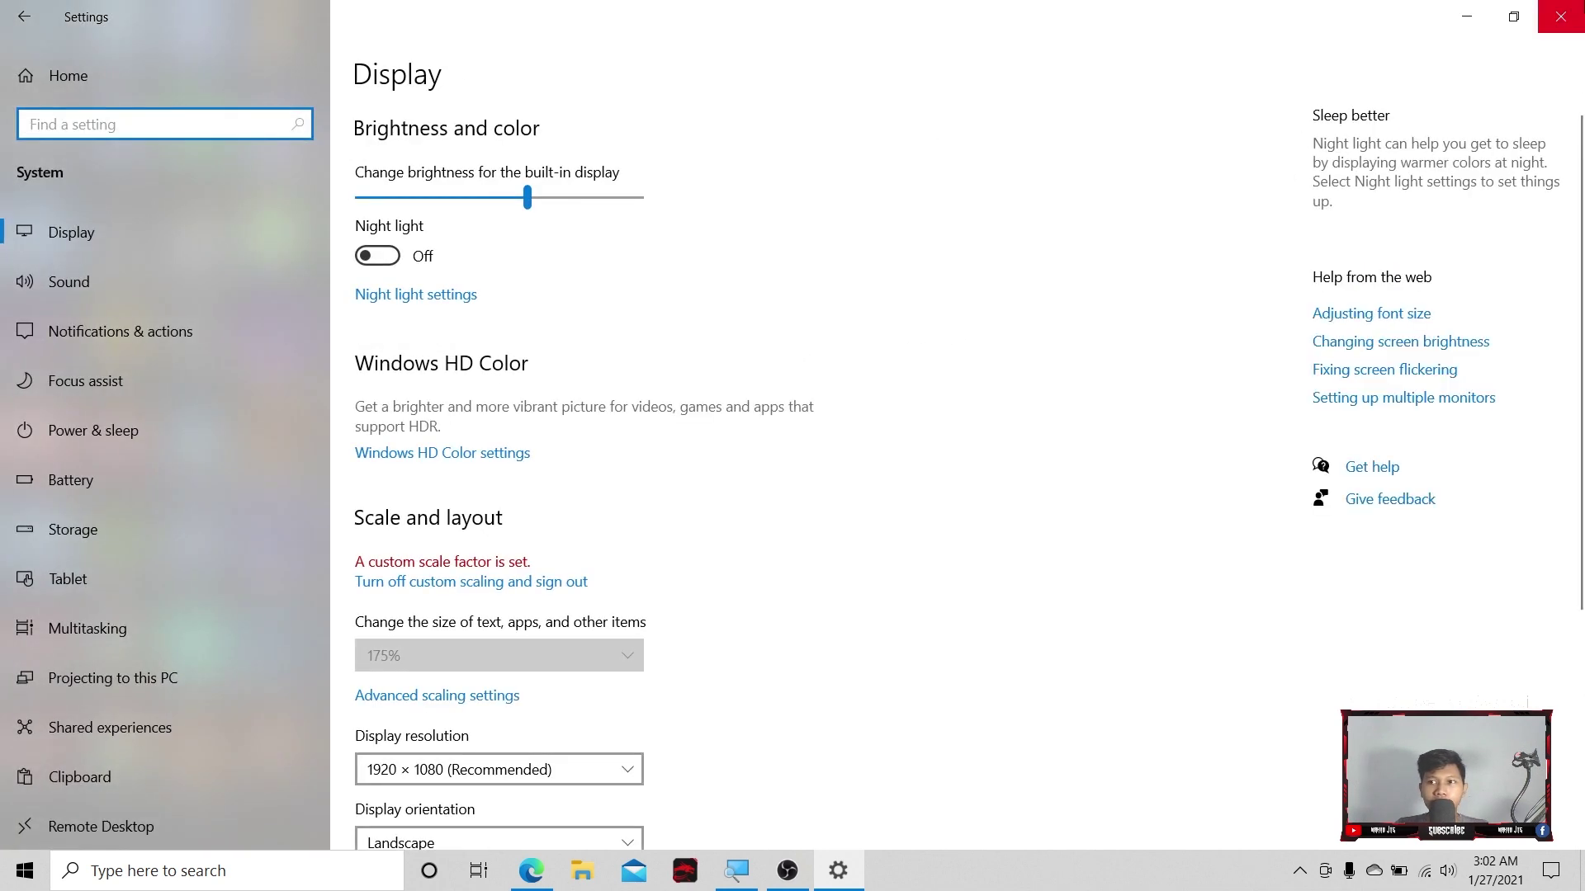
key(alt+F4)
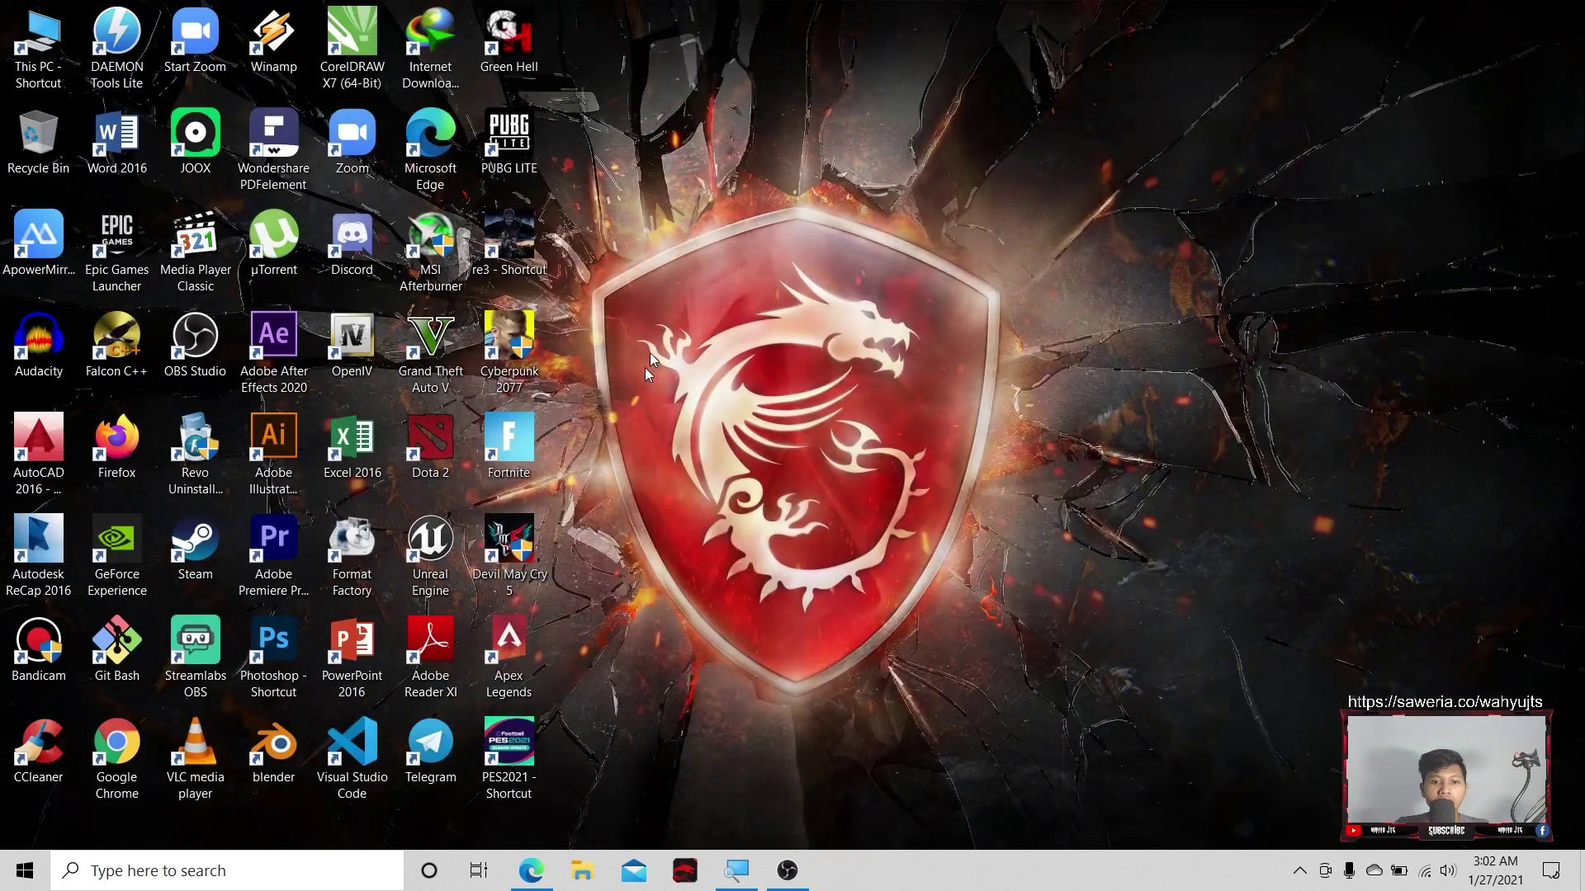
click(797, 876)
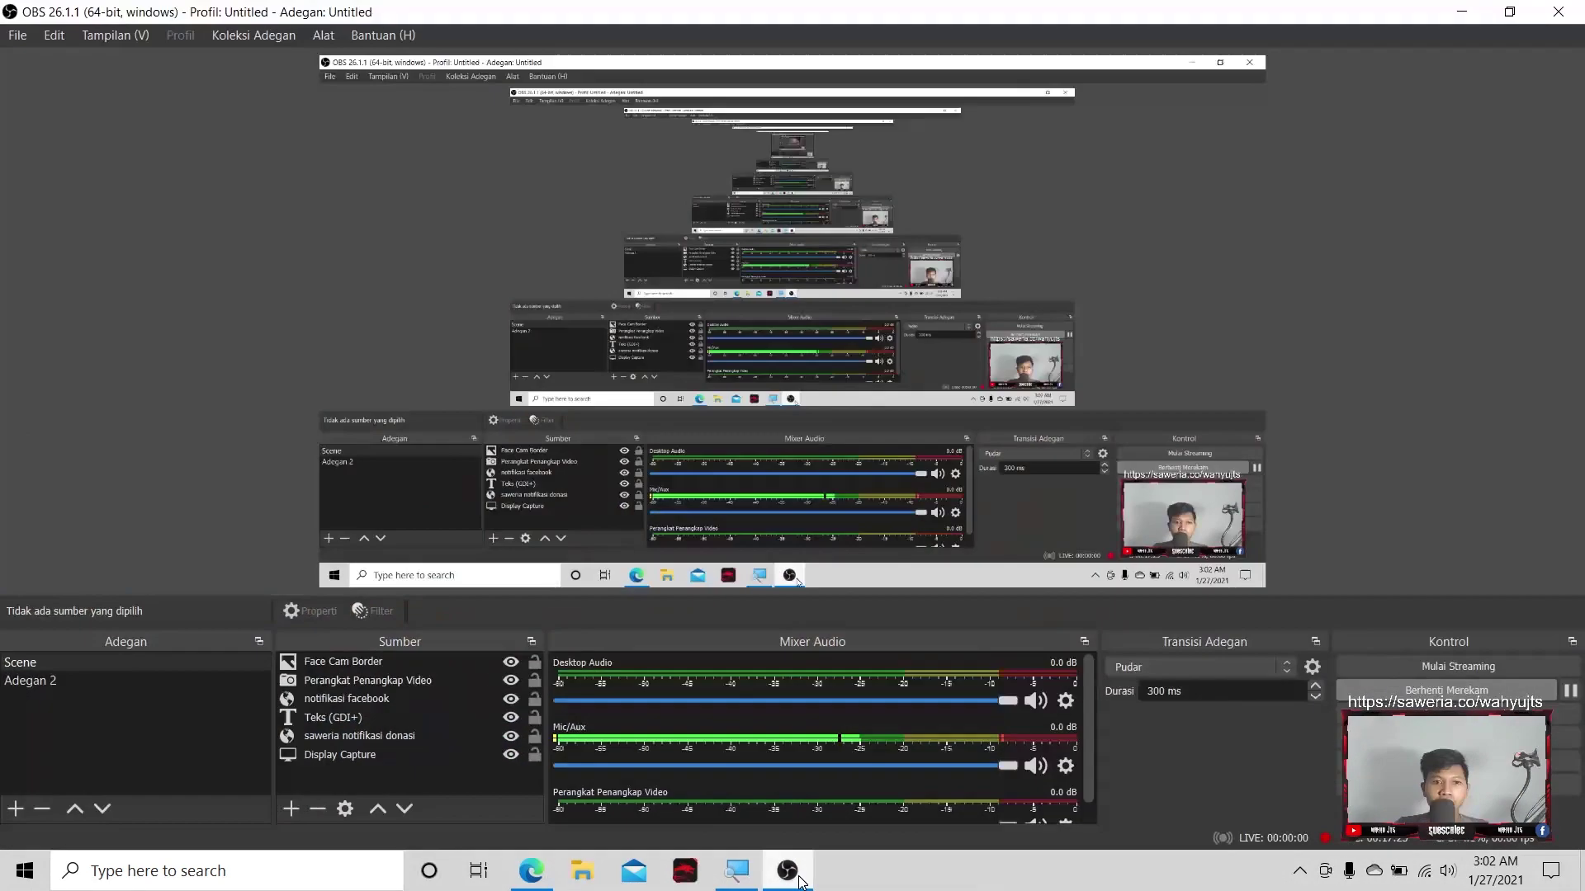
click(797, 880)
right_click(806, 237)
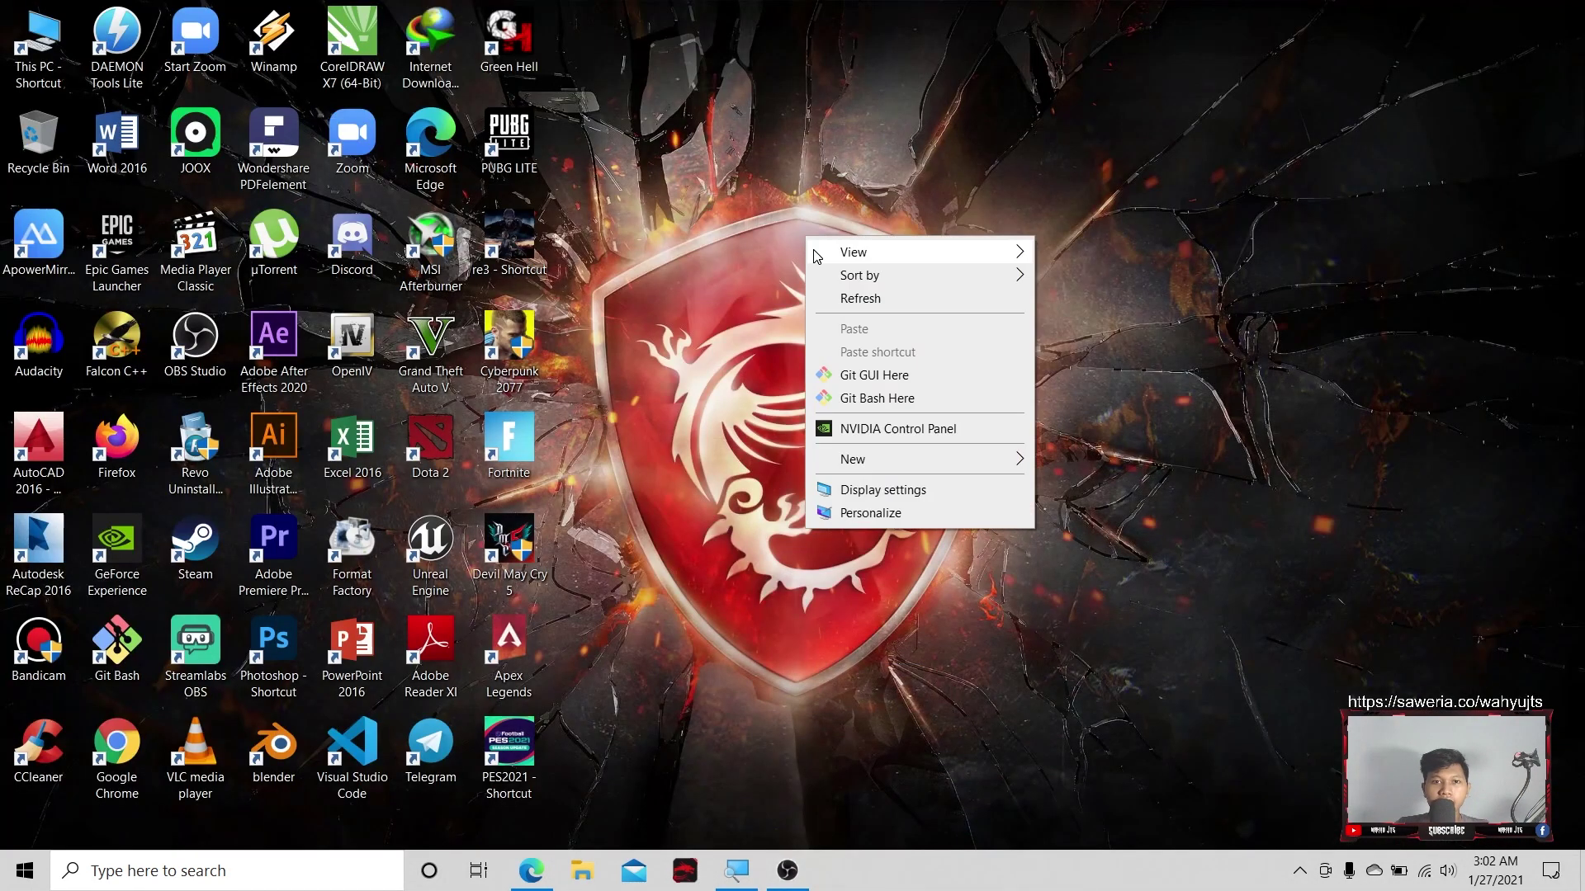
click(842, 300)
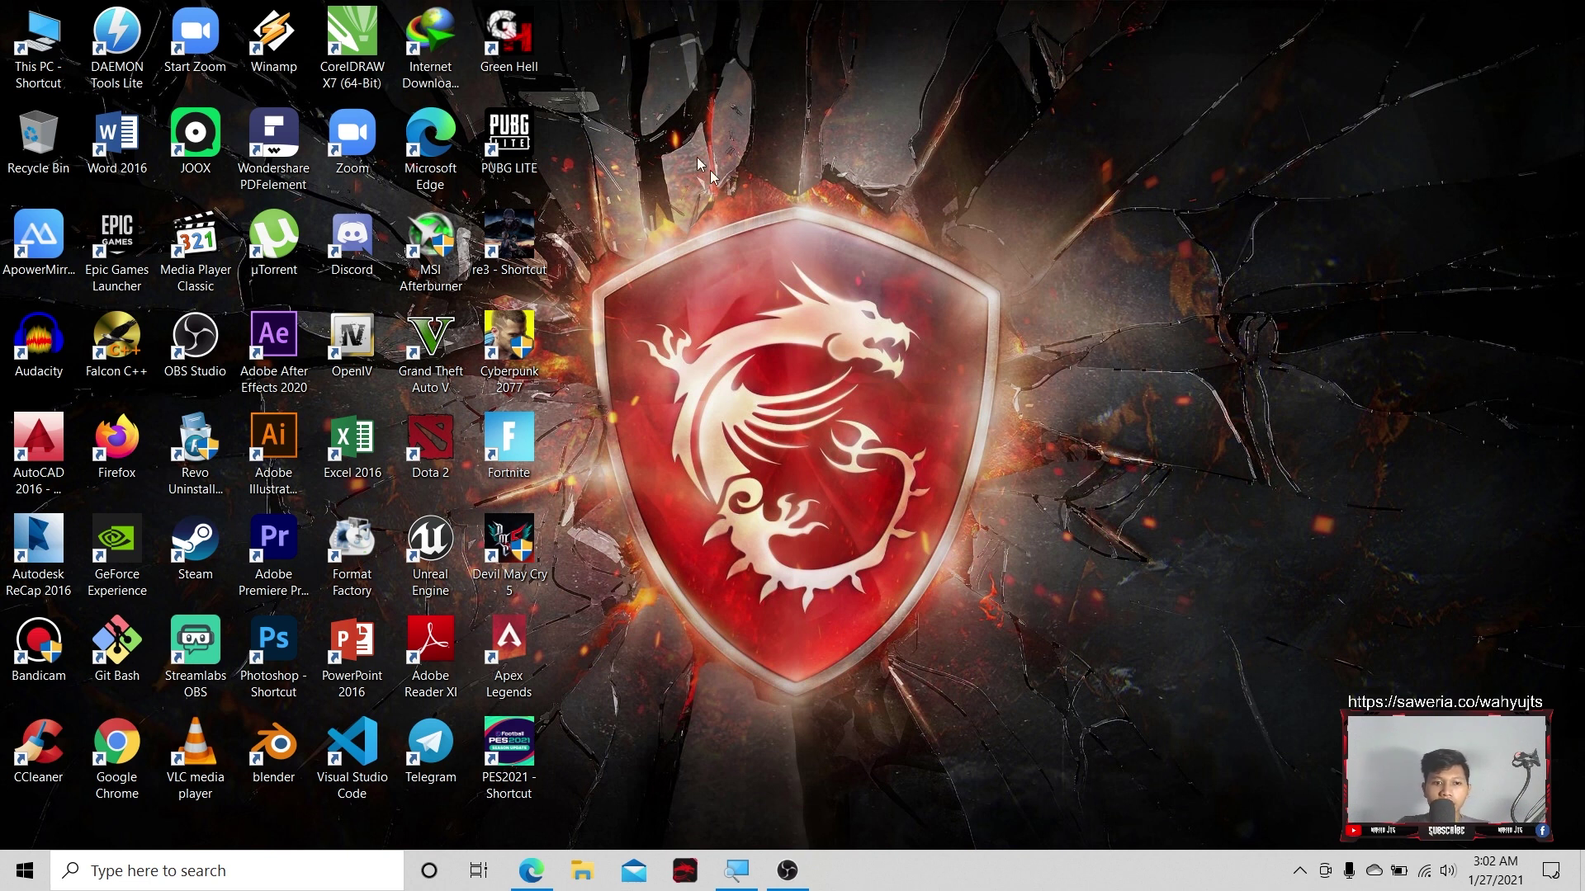
right_click(744, 83)
click(797, 147)
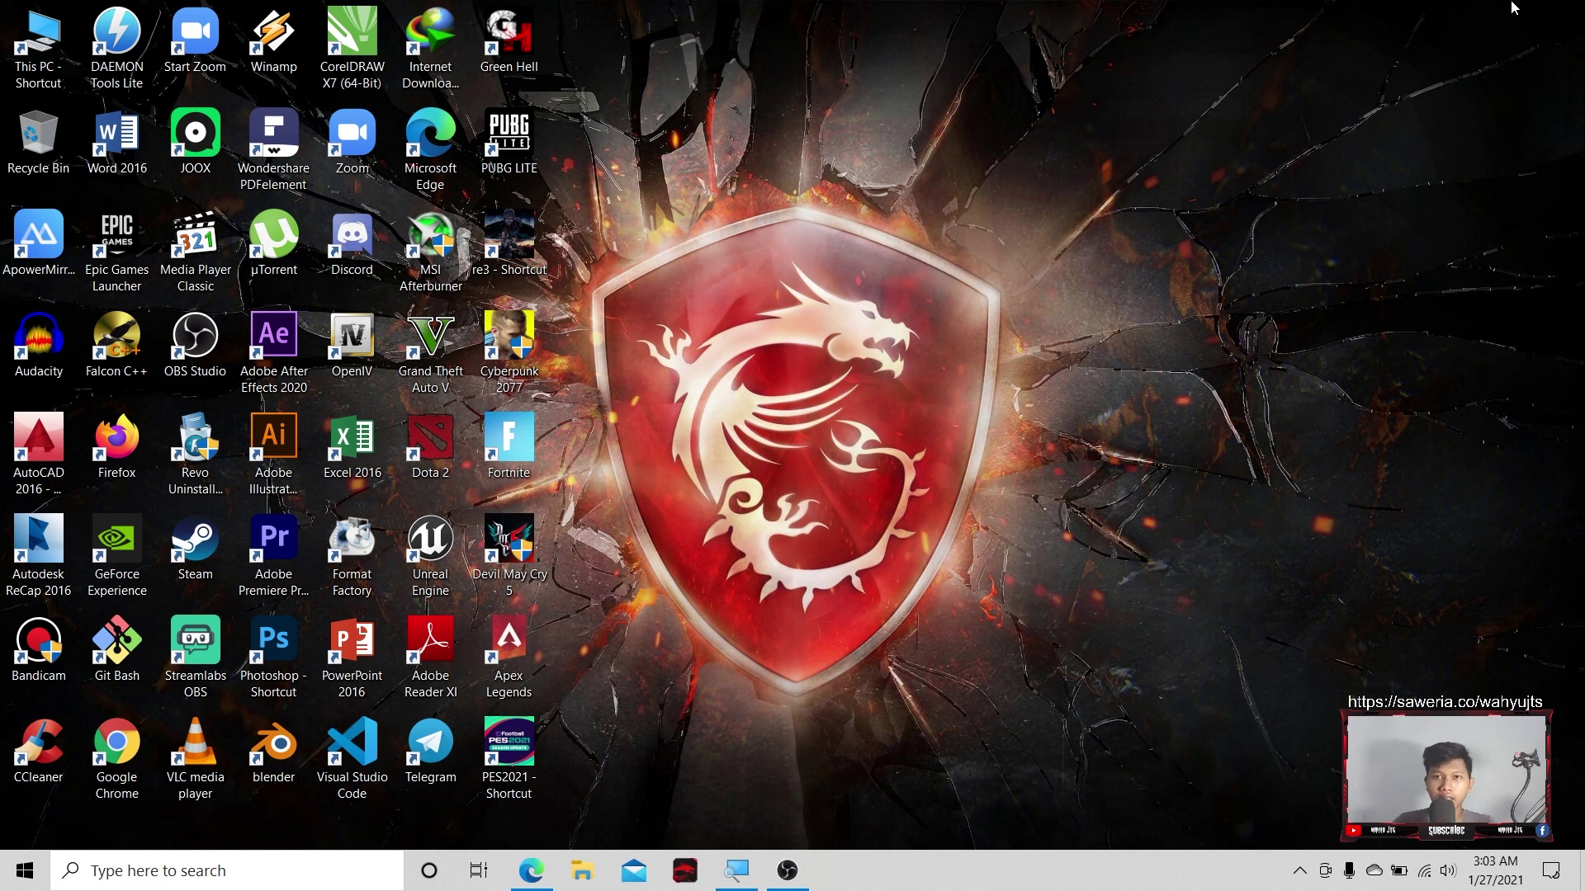
right_click(779, 61)
click(837, 123)
right_click(809, 145)
click(841, 208)
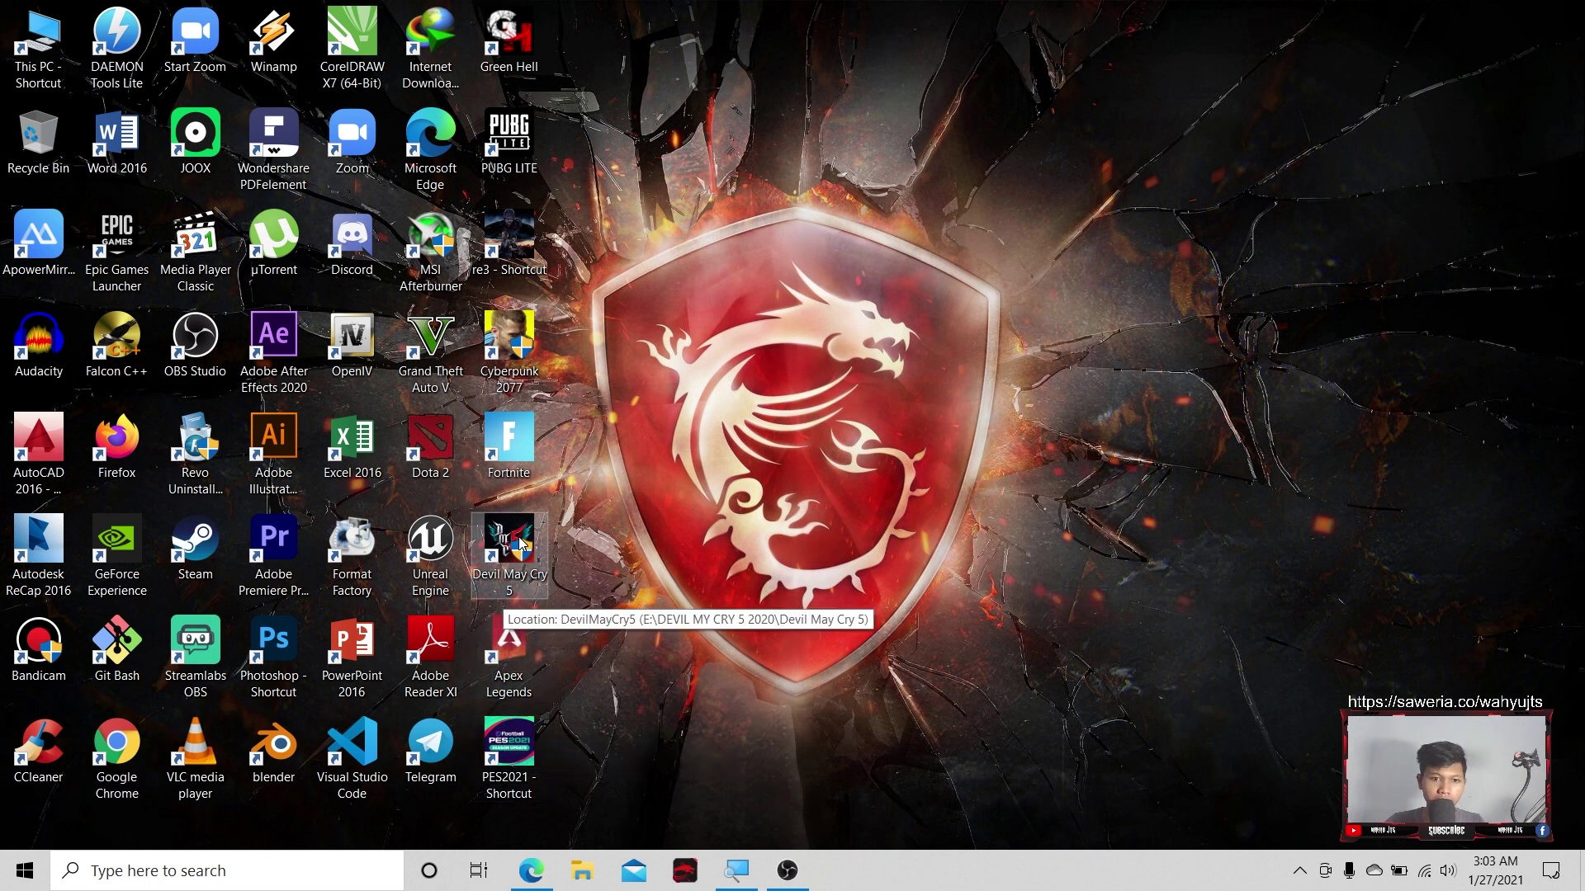
Launch Cyberpunk 2077 from its desktop shortcut.
click(512, 340)
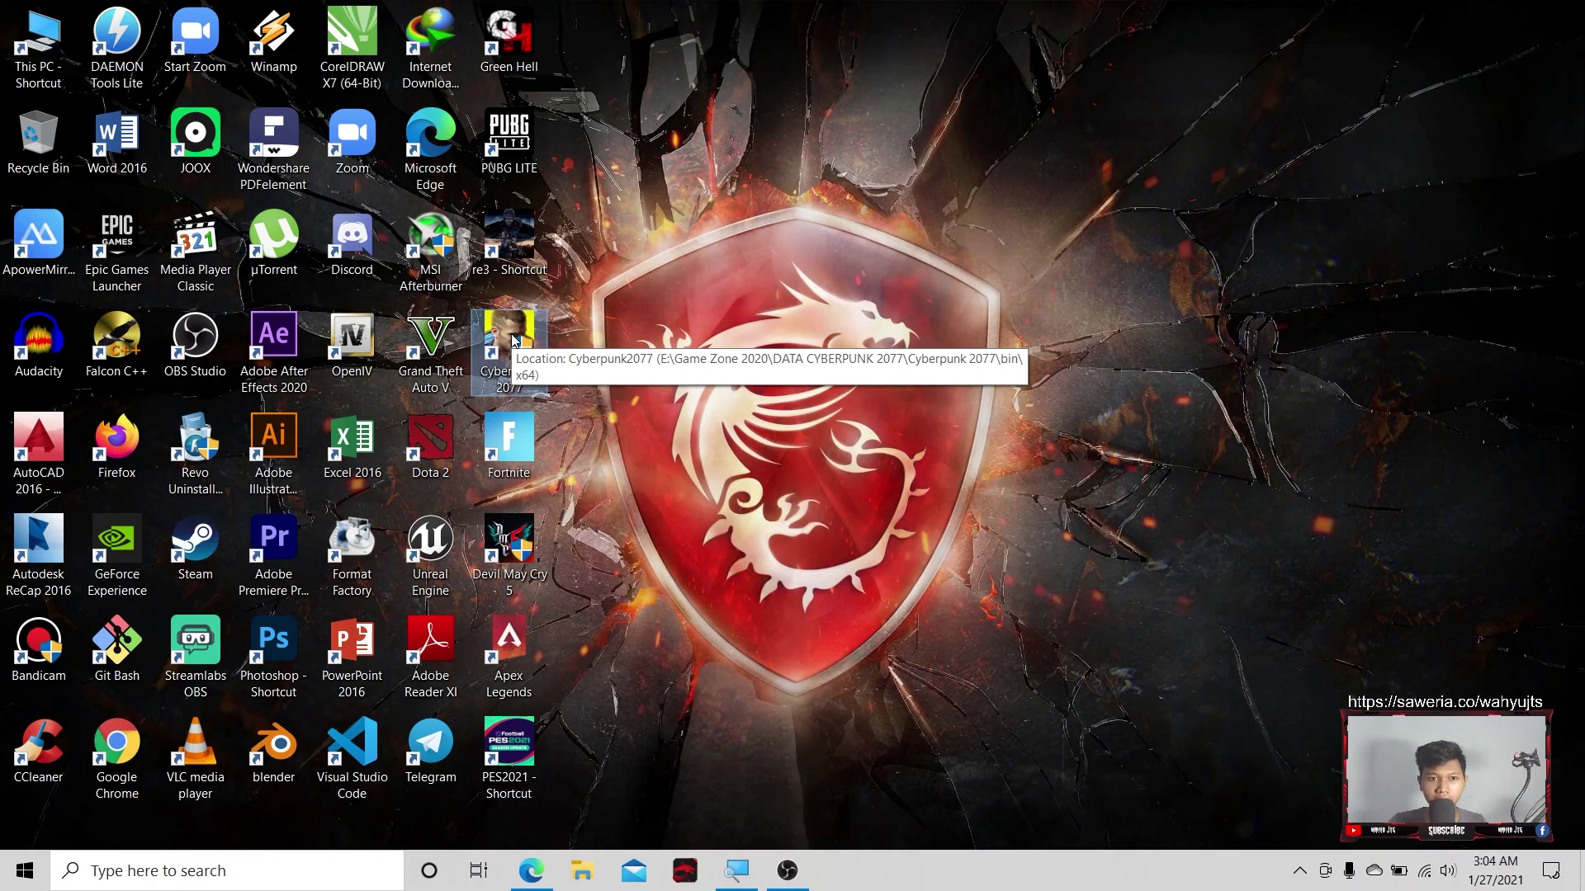
double_click(508, 338)
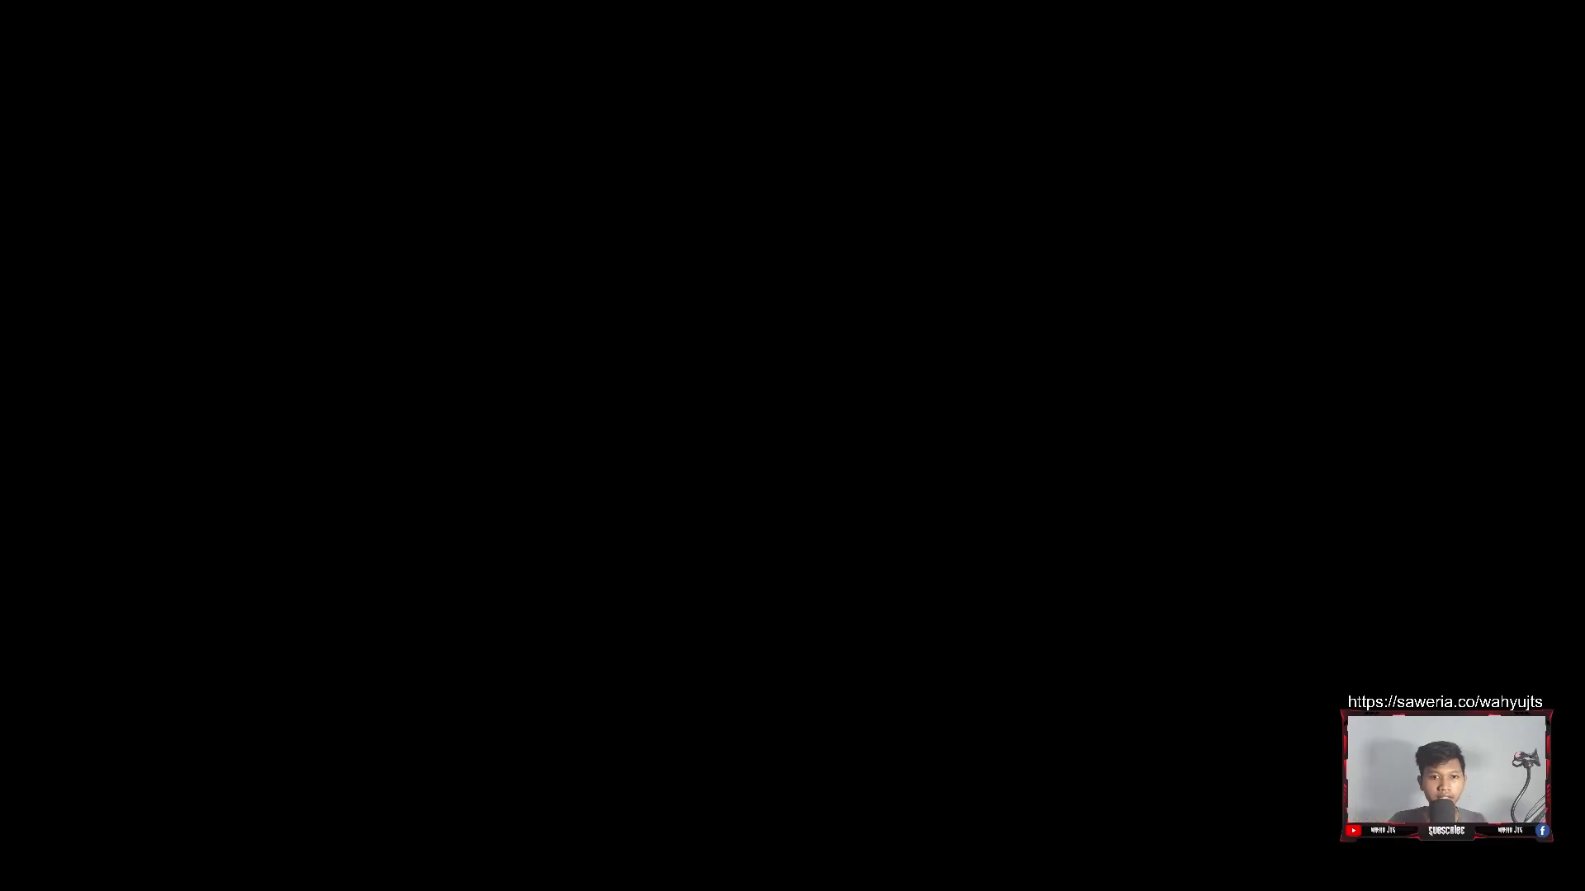